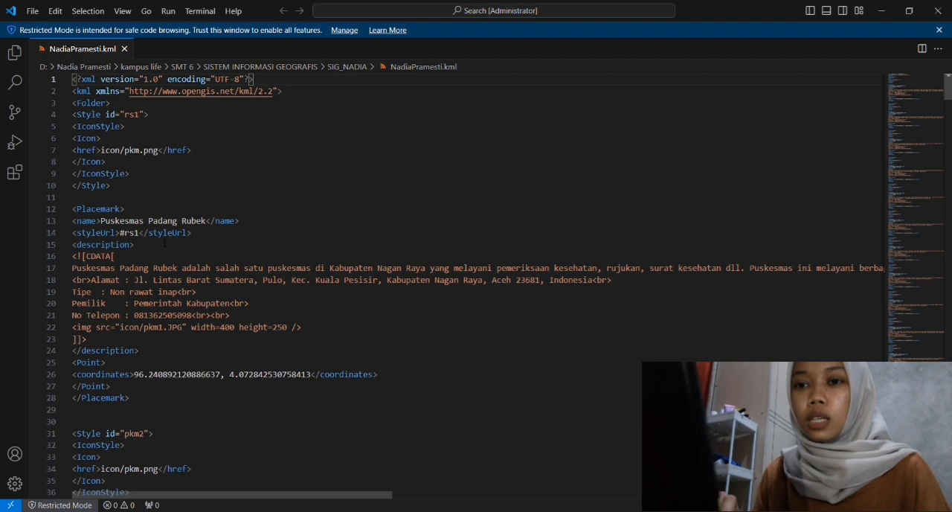
- Examine the icon styles and health centre placemarks defined in the KML file, from descriptions to coordinates
scroll(476, 290, down, 1)
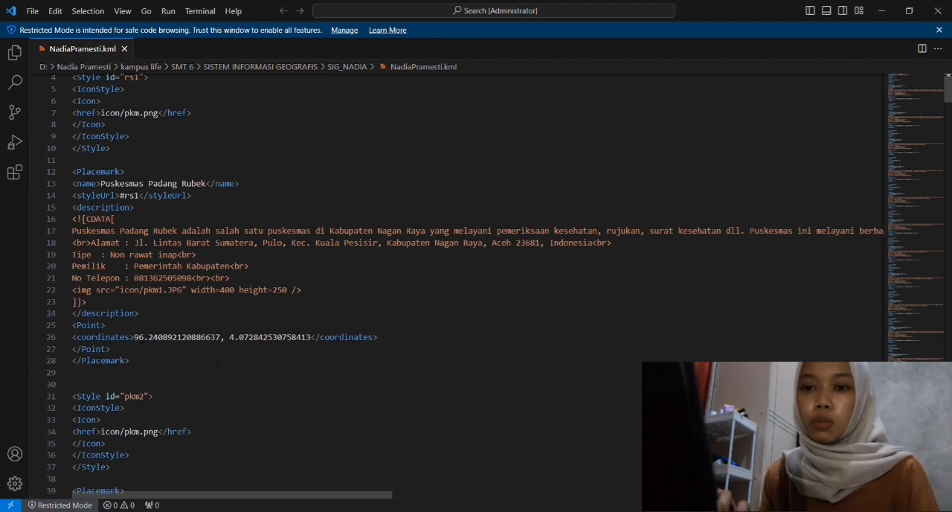
scroll(218, 364, down, 5)
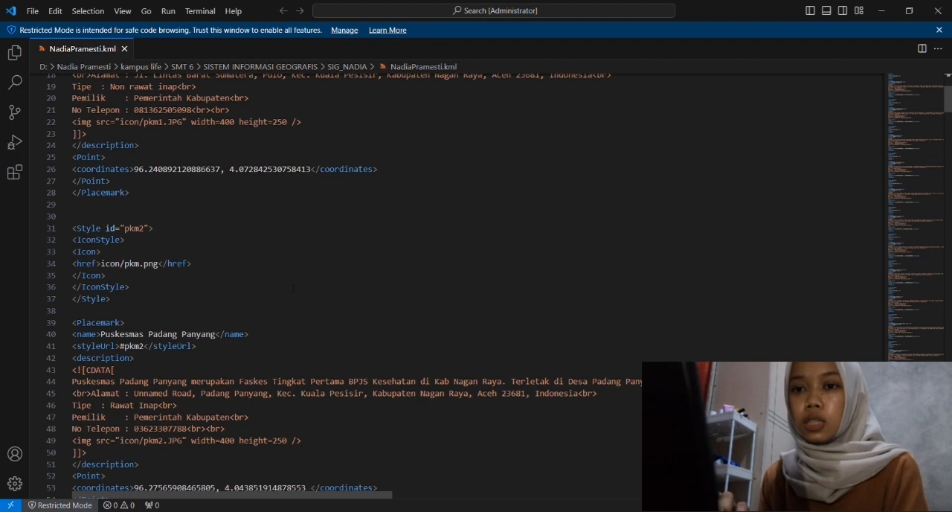
scroll(293, 289, up, 6)
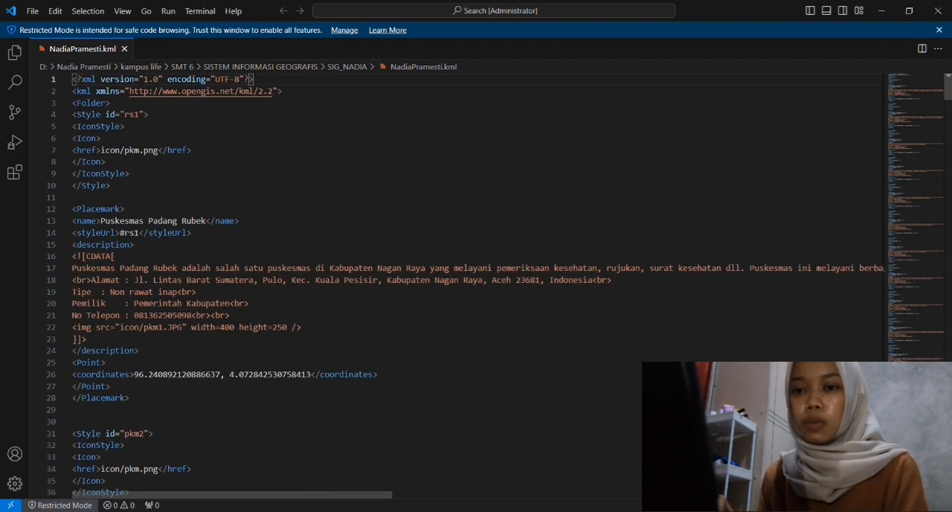
scroll(268, 359, down, 9)
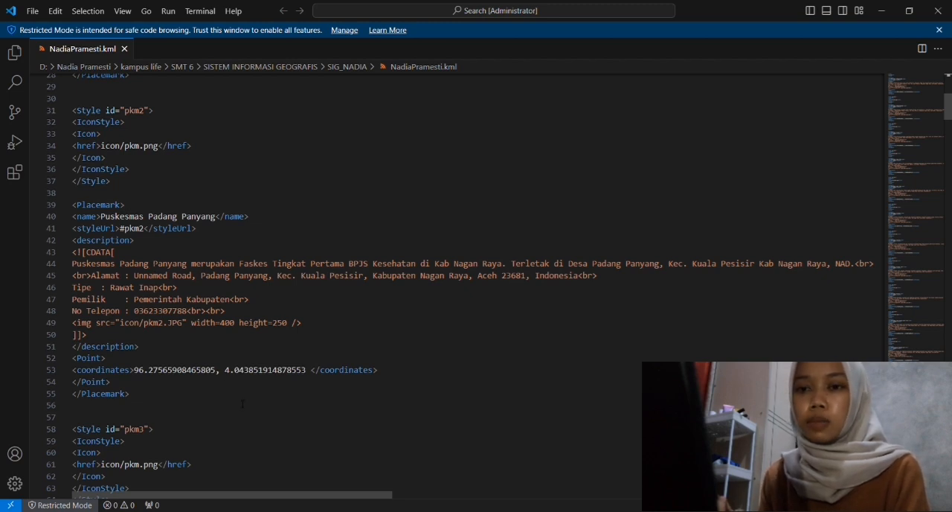
scroll(241, 404, down, 20)
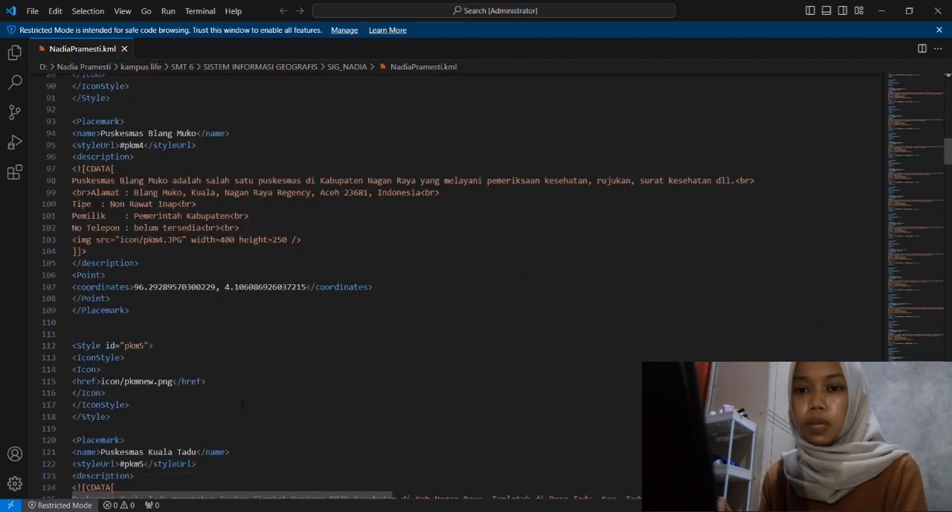
scroll(242, 404, down, 15)
key(ctrl+Home)
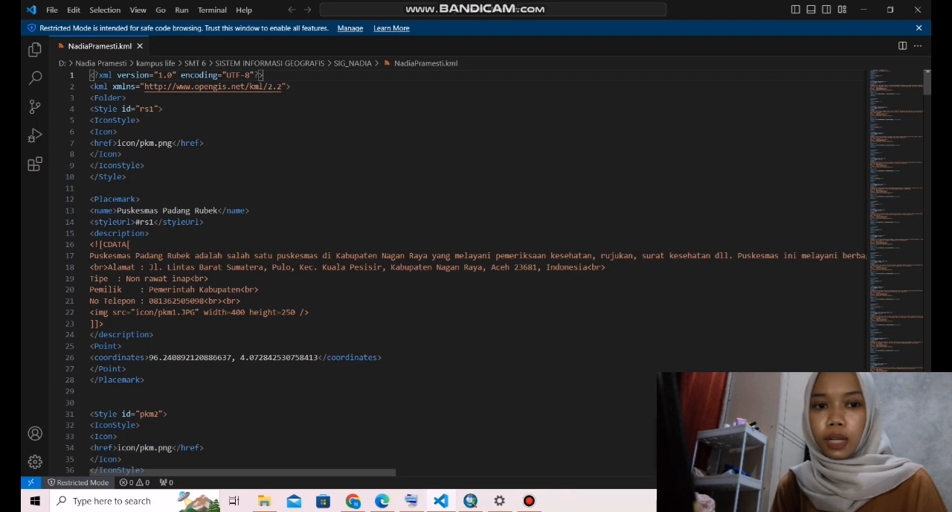
- Switch to the project folder, open the KML file in Google Earth Pro and dismiss the start-up tips
click(864, 10)
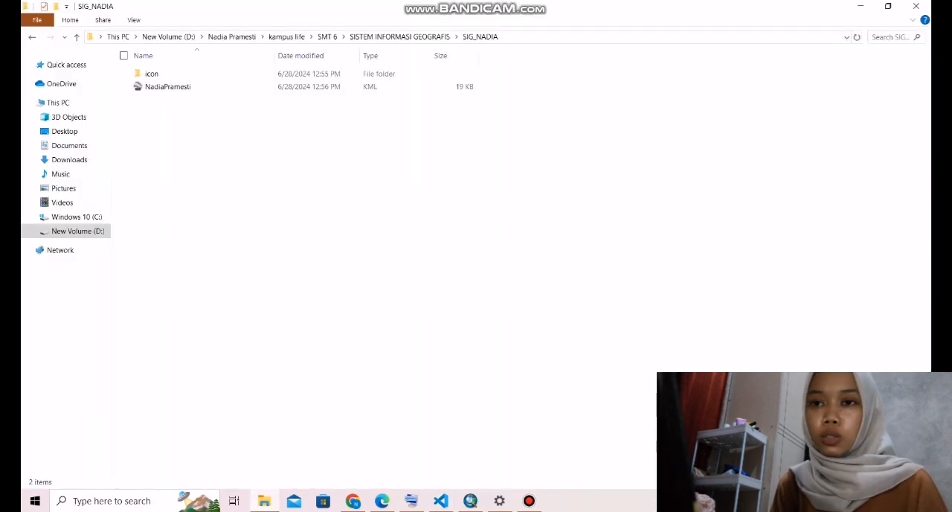
double_click(218, 87)
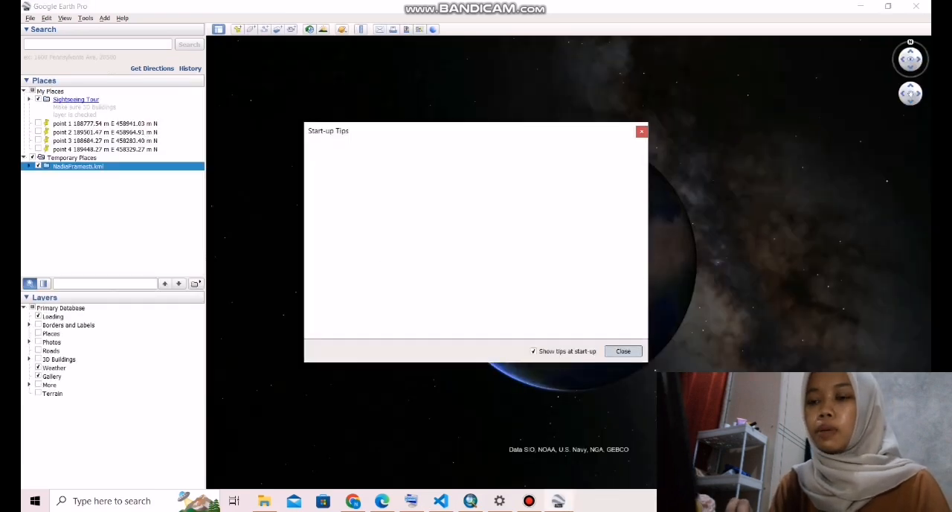
click(623, 351)
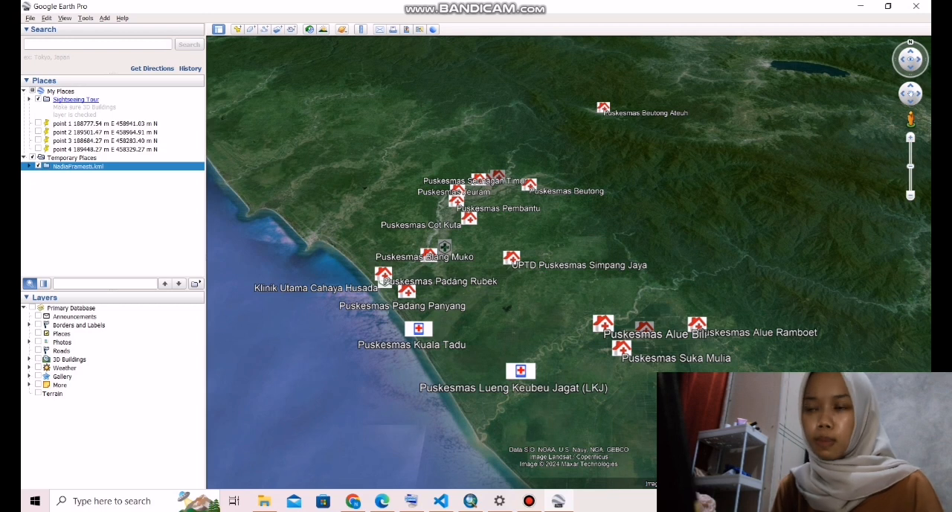
- View the description and photo of the Puskesmas Alue Bili placemark, then close its information balloon
click(603, 323)
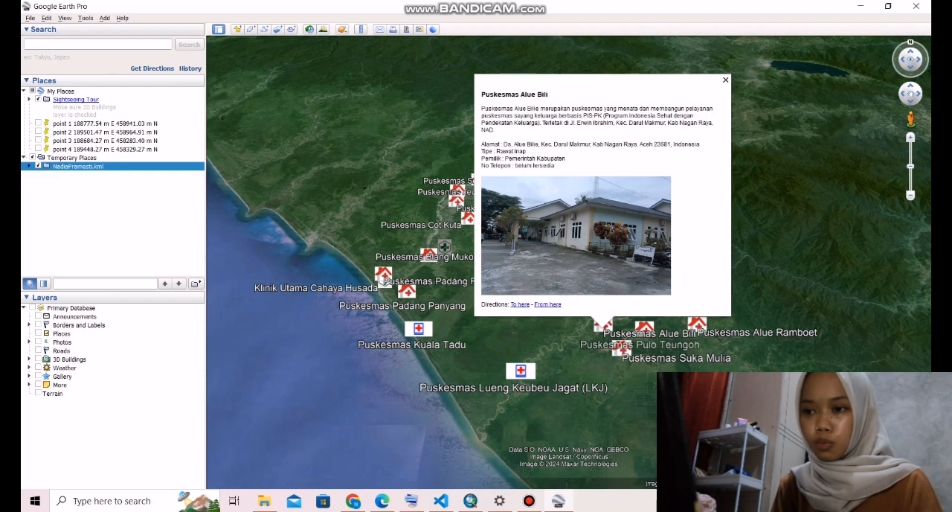
click(725, 80)
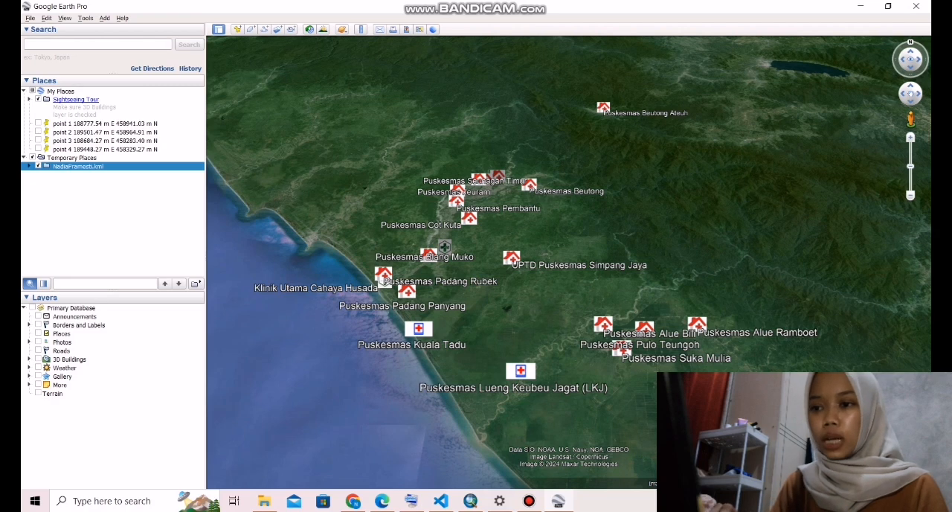
drag(550, 275, 538, 259)
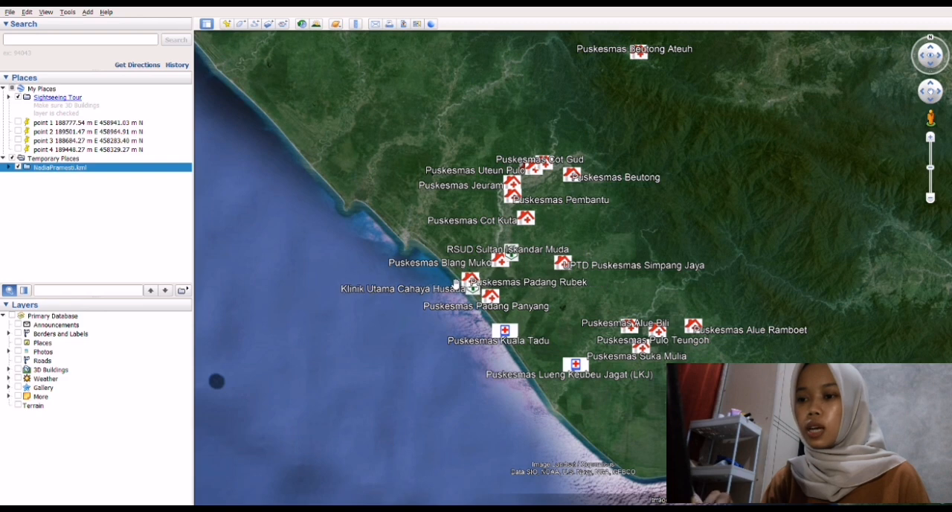
- Place a new placemark beside the main road near Puskesmas Padang Rubek, at about 193416 m E, 450662 m N
drag(455, 285, 544, 329)
scroll(545, 330, up, 5)
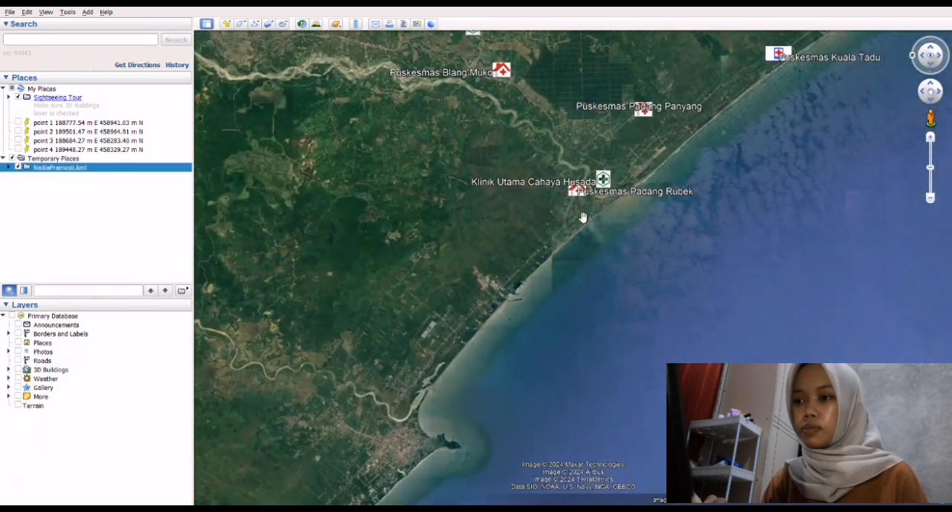
scroll(583, 217, up, 3)
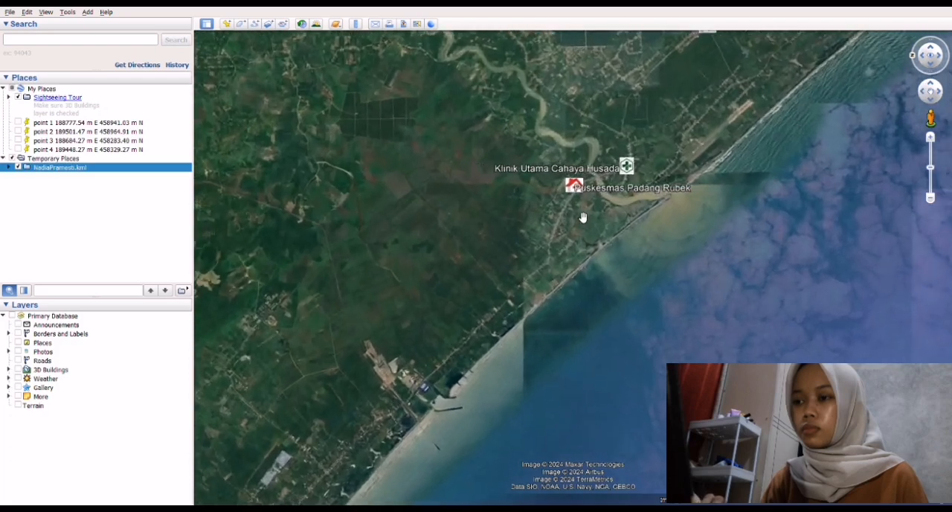
scroll(583, 217, up, 2)
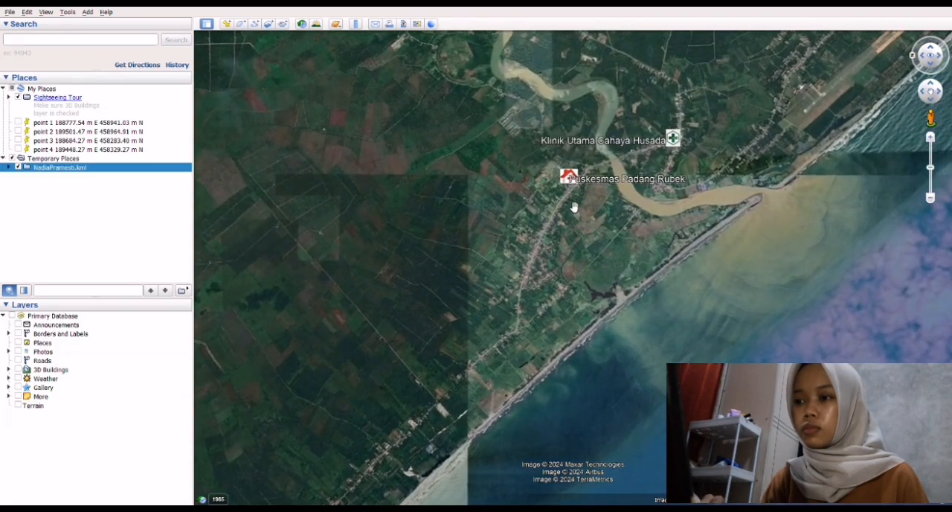
scroll(575, 208, up, 1)
scroll(574, 207, up, 2)
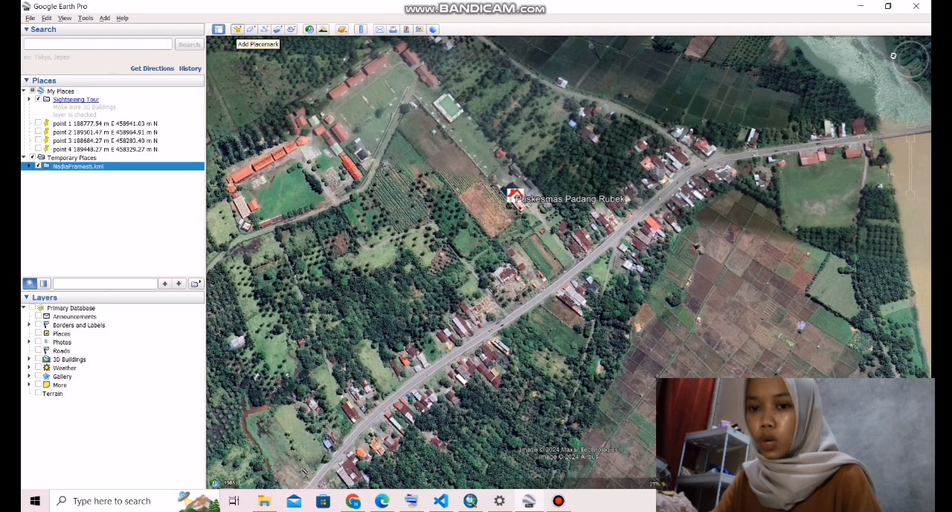
key(ctrl+shift+p)
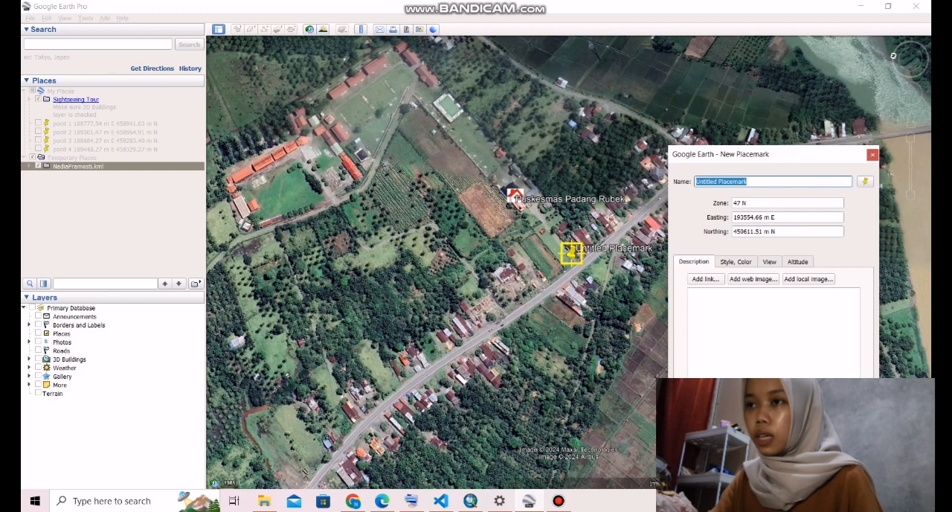
drag(570, 253, 515, 344)
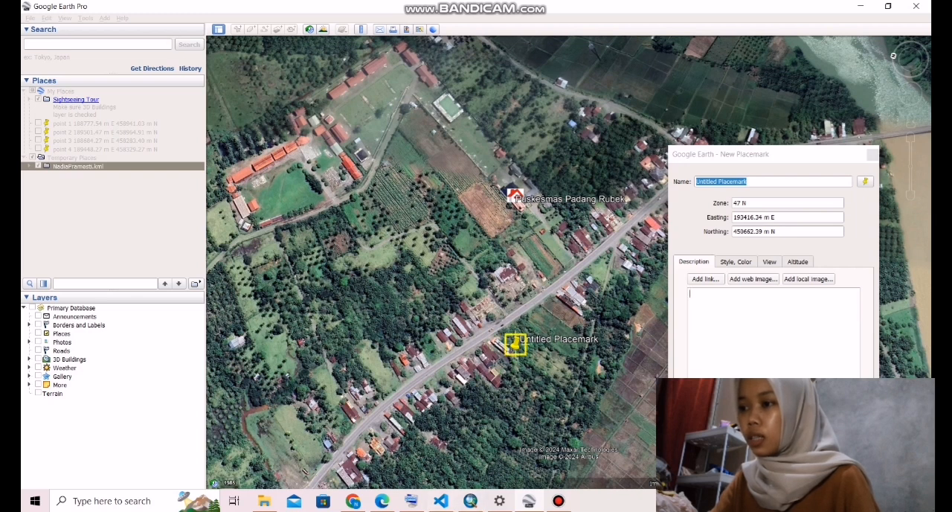
- Name the roadside placemark titik1 and save it with an empty description
click(411, 500)
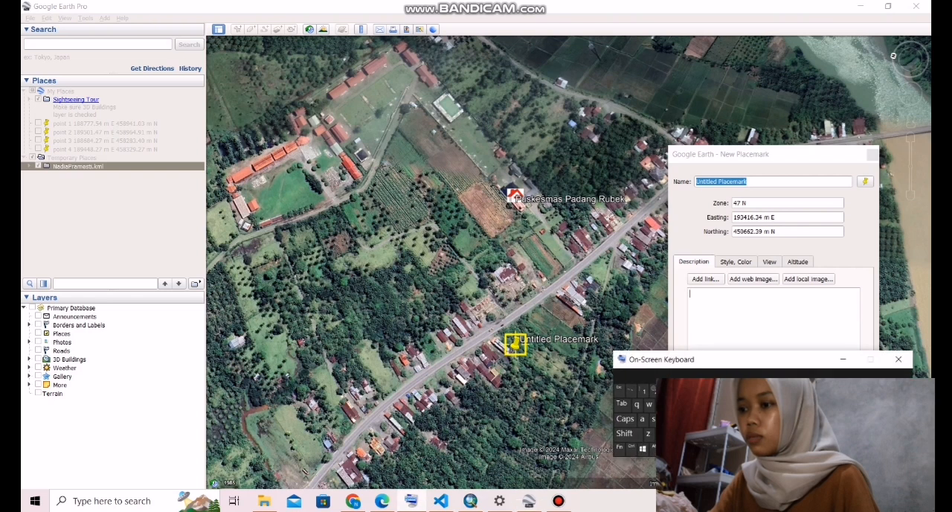
click(751, 182)
key(BackSpace)
key(BackSpace)
key(BackSpace)
key(BackSpace)
key(BackSpace)
key(BackSpace)
key(BackSpace)
key(BackSpace)
key(BackSpace)
key(BackSpace)
key(BackSpace)
key(BackSpace)
key(BackSpace)
key(BackSpace)
key(BackSpace)
key(BackSpace)
key(BackSpace)
key(BackSpace)
text(titik)
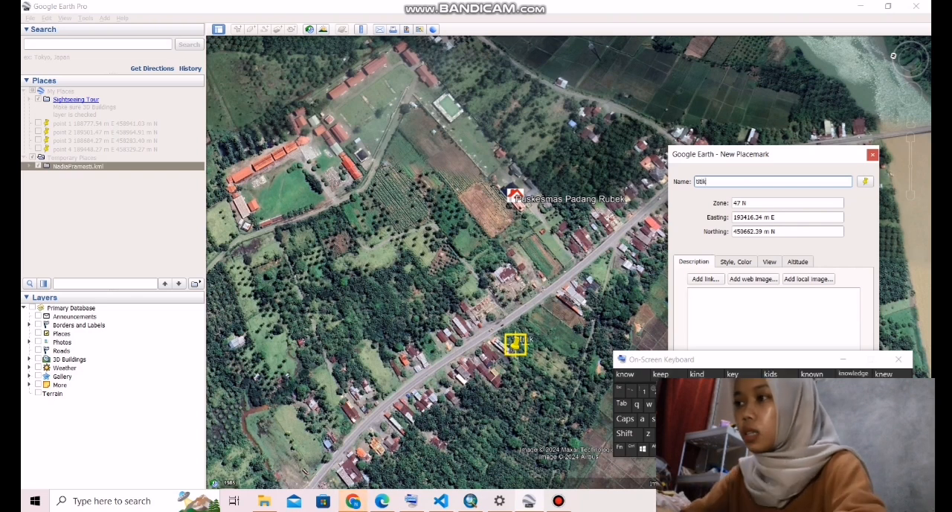
text(1)
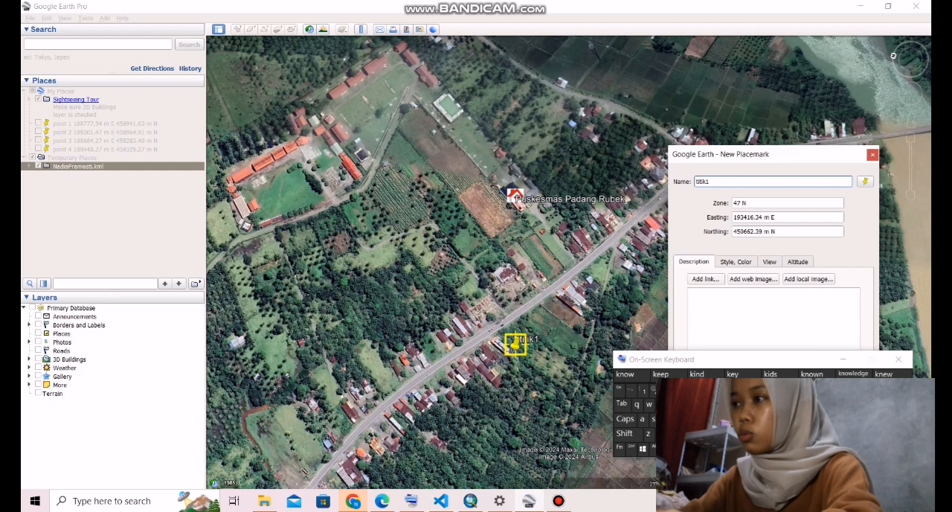
click(899, 360)
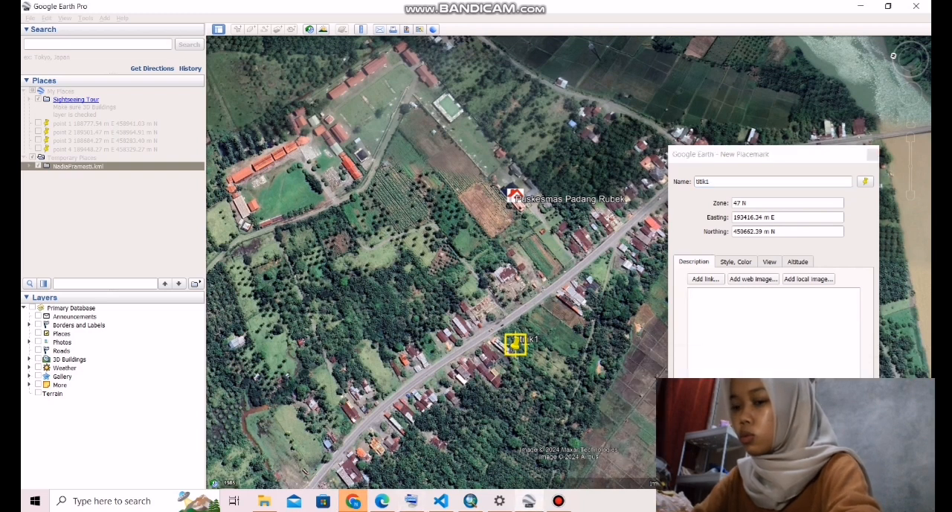
click(744, 316)
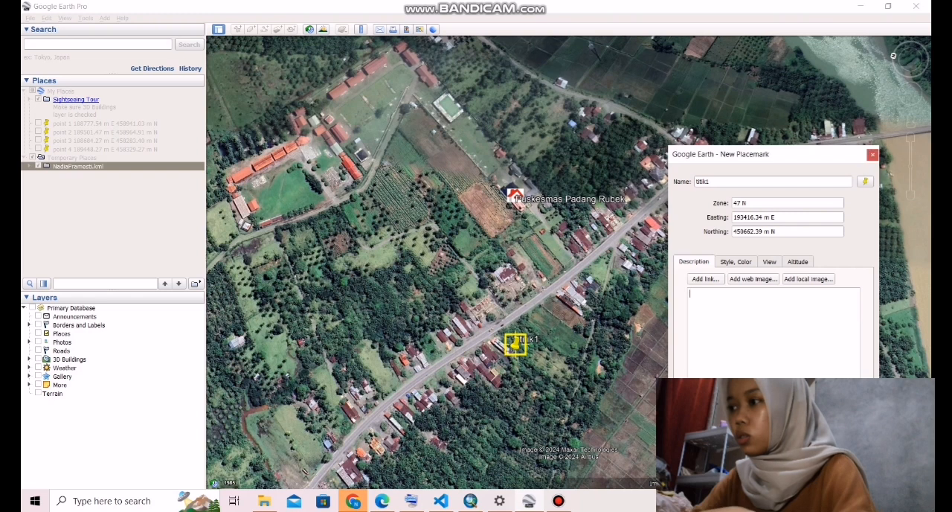
click(792, 471)
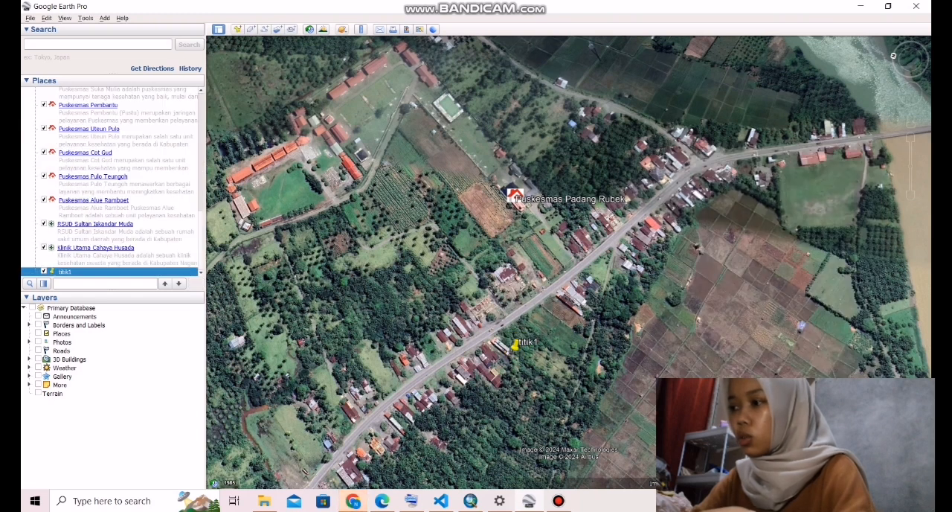
- Add a placemark named titik2 in the planted field near Puskesmas Padang Rubek, at about 193618 m E, 450856 m N
key(ctrl+shift+p)
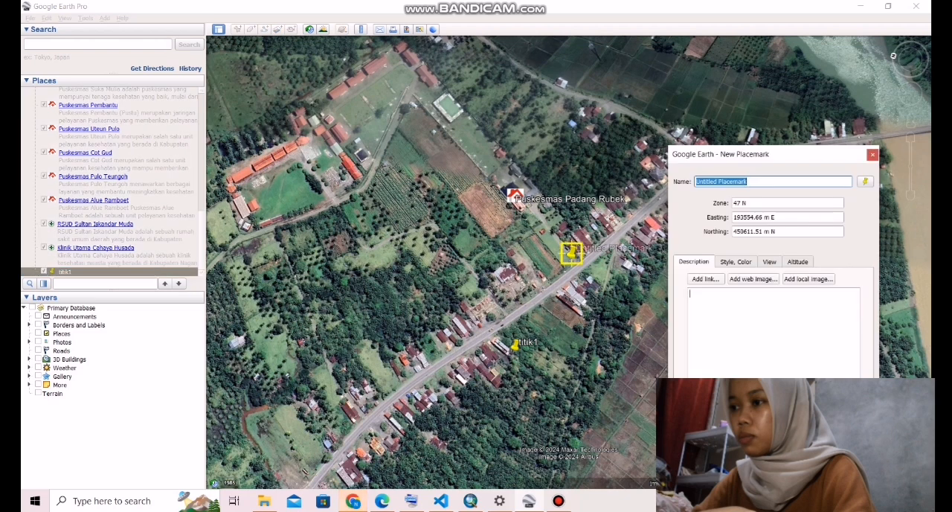
drag(571, 253, 410, 175)
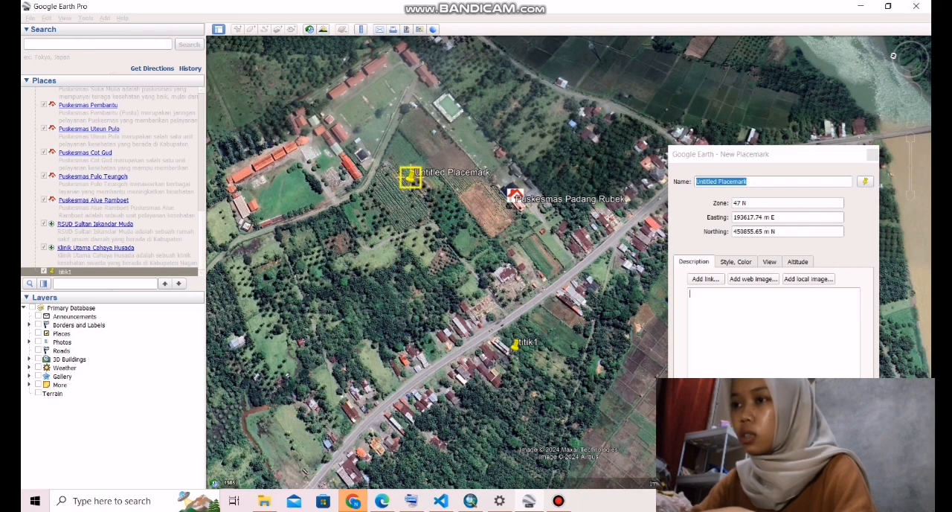
click(412, 501)
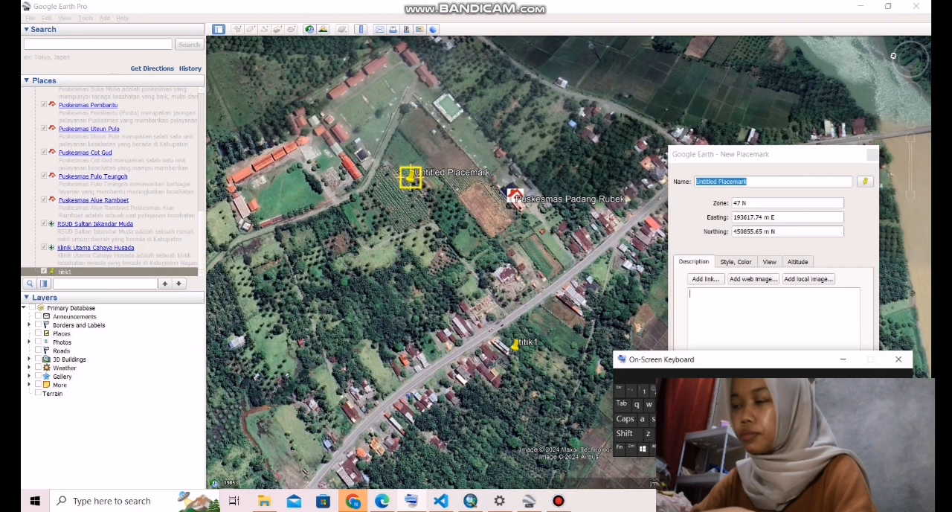
click(766, 181)
key(BackSpace)
key(BackSpace)
key(BackSpace)
key(BackSpace)
key(BackSpace)
key(BackSpace)
key(BackSpace)
key(BackSpace)
key(BackSpace)
key(BackSpace)
key(BackSpace)
key(BackSpace)
key(BackSpace)
key(BackSpace)
key(BackSpace)
key(BackSpace)
key(BackSpace)
key(BackSpace)
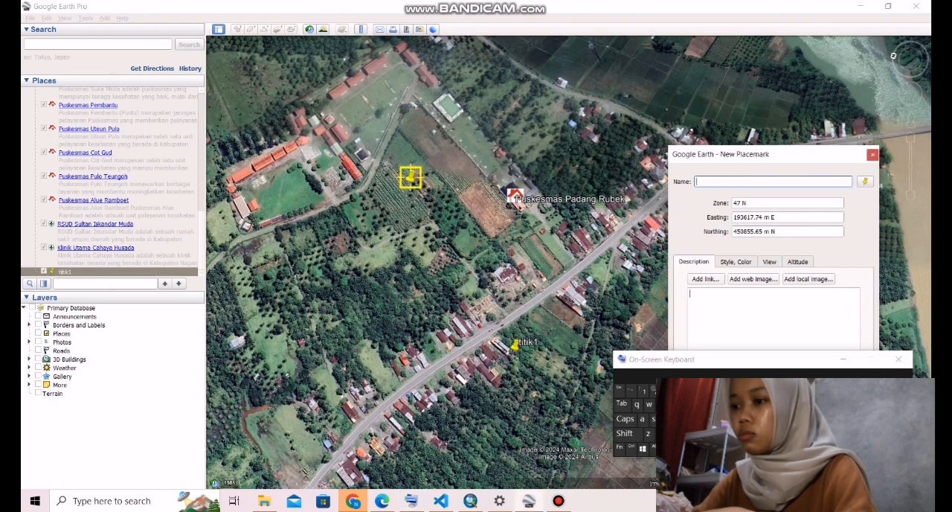
text(titi)
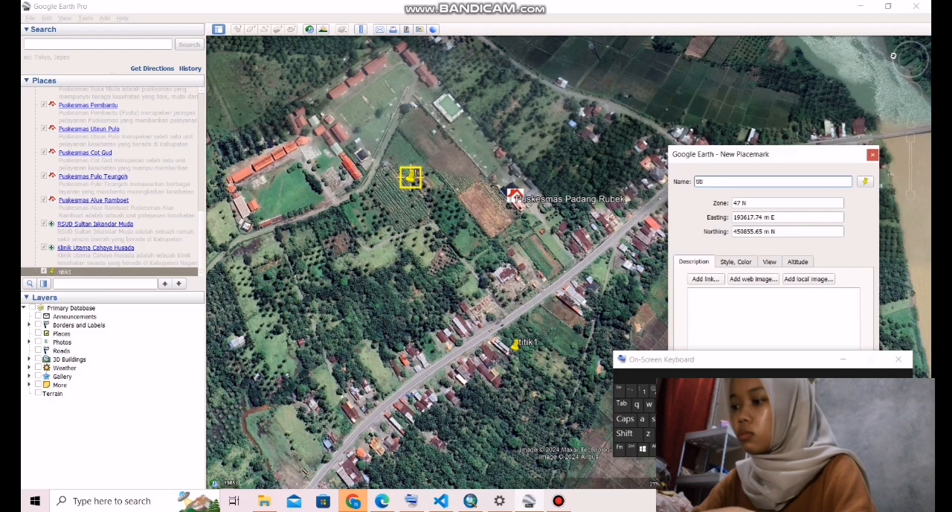
text(k)
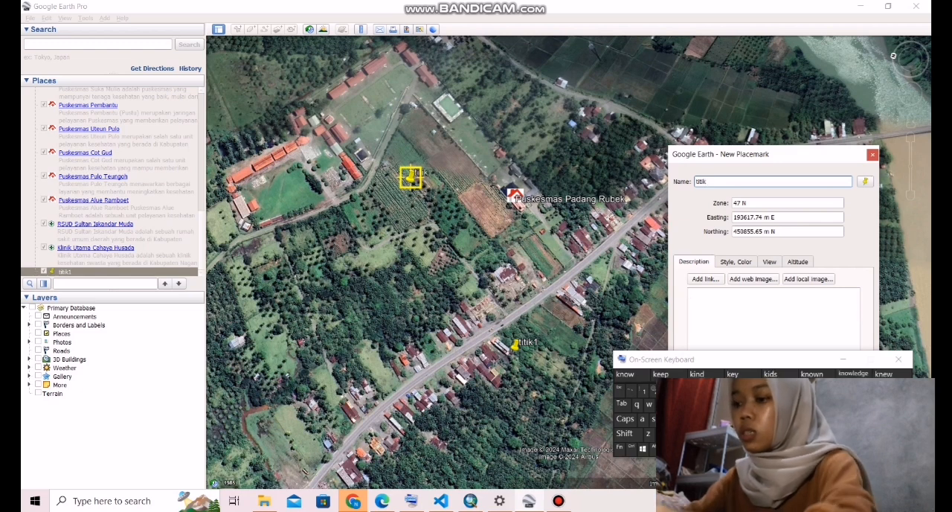
text(2)
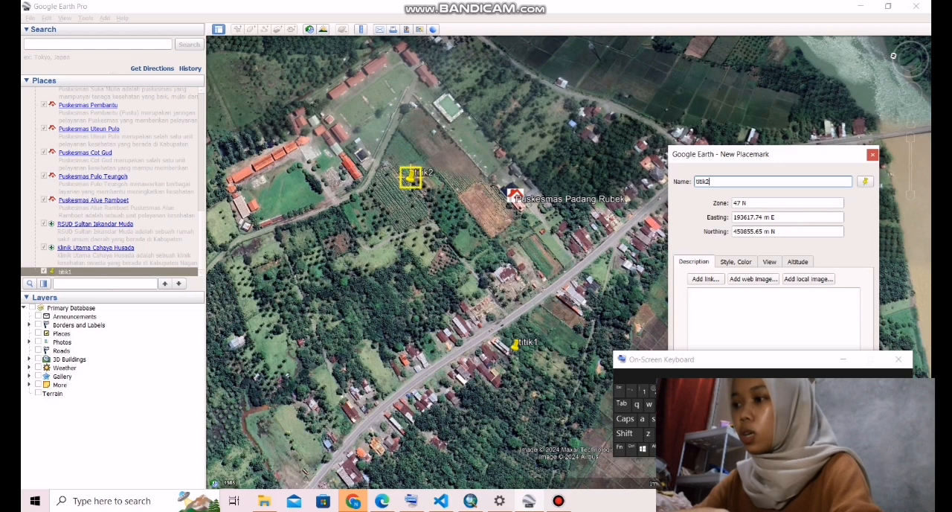
click(772, 316)
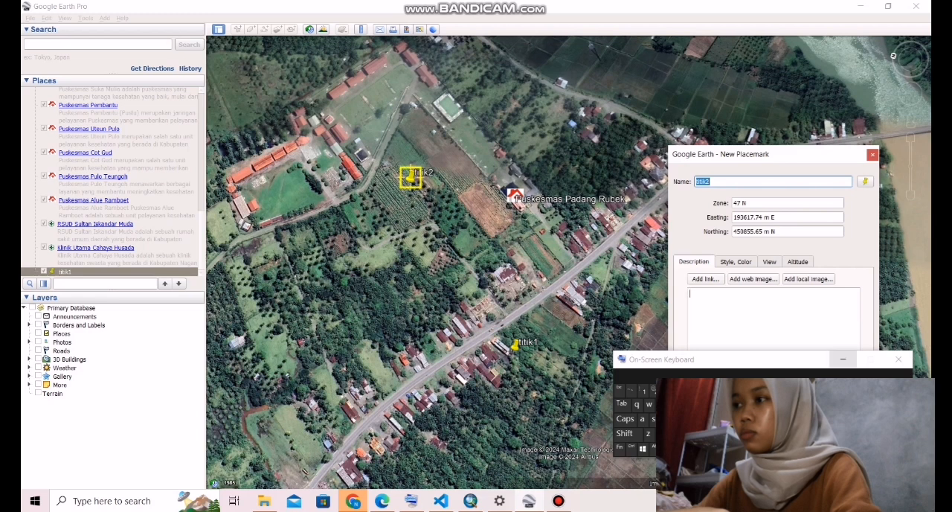
drag(815, 361, 816, 355)
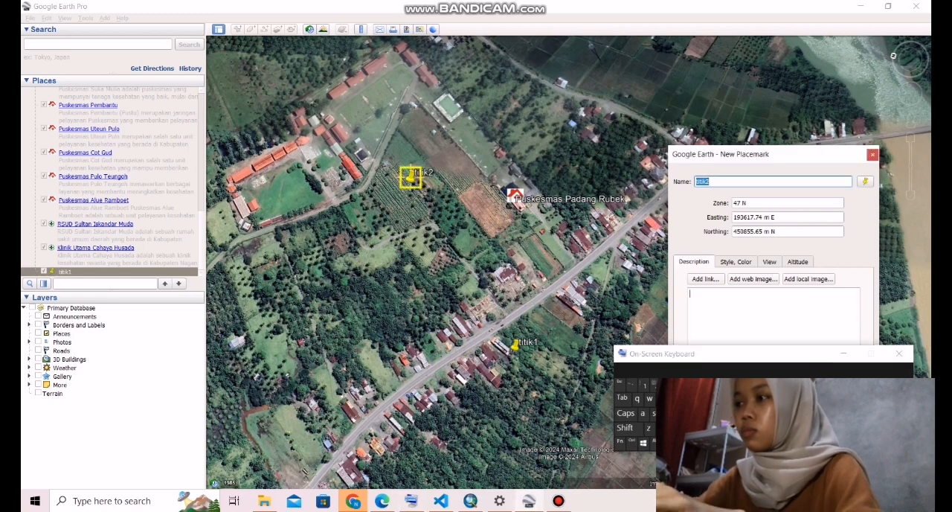
key(Return)
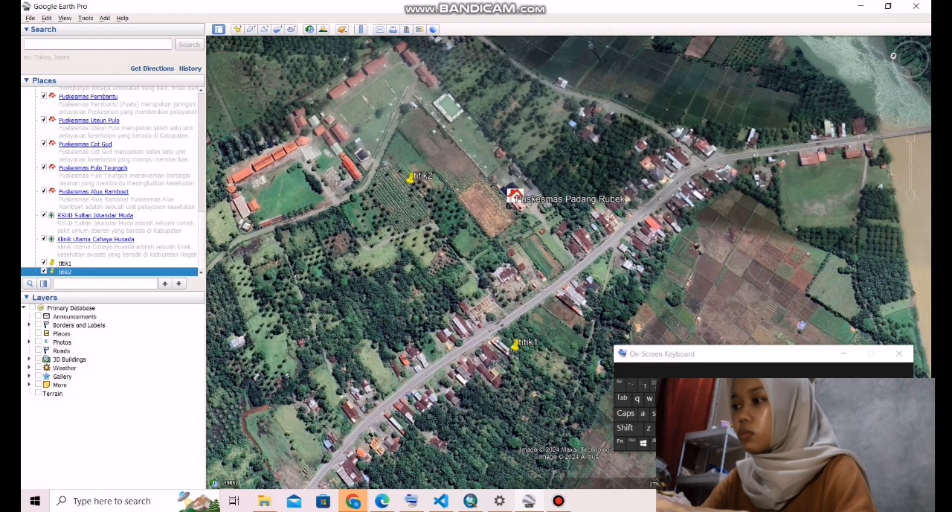
- Add a placemark named titik3 among the trees northeast of Puskesmas Padang Rubek, at about 193734 m E, 450610 m N
click(237, 29)
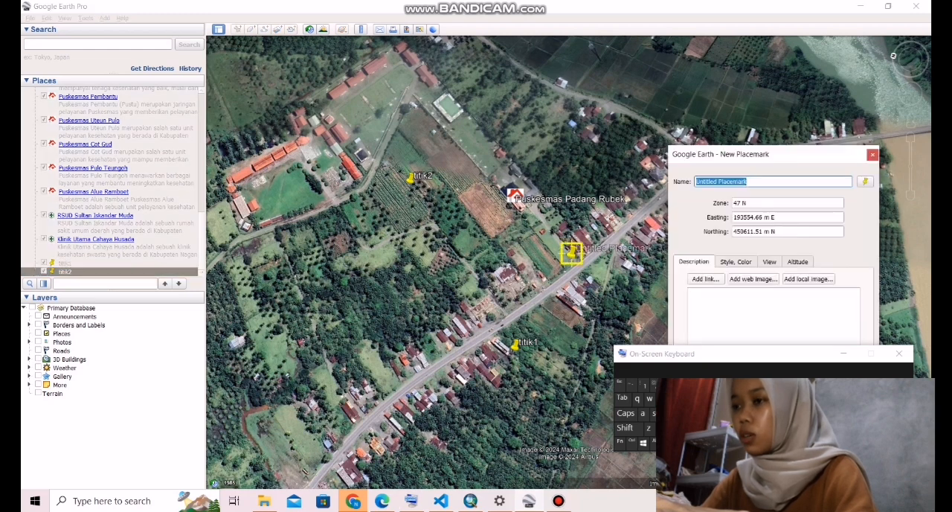
text(titik)
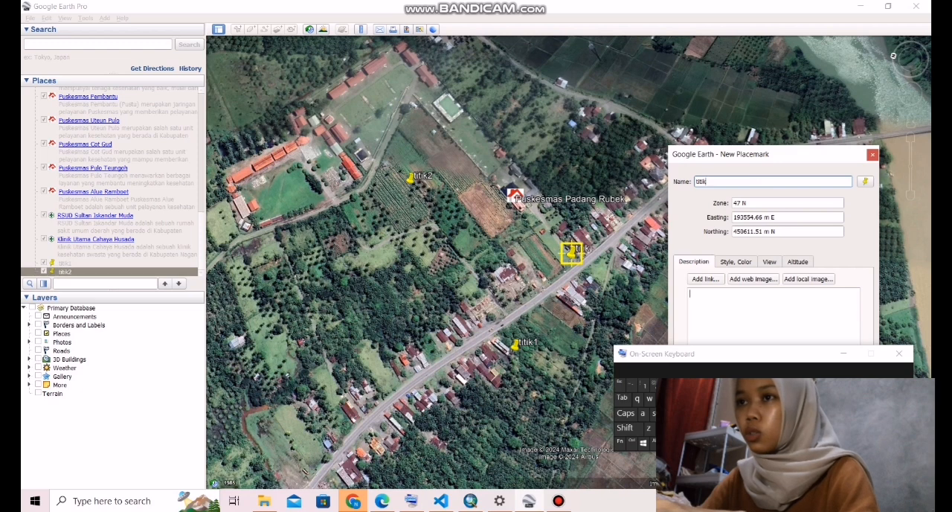
text(3)
drag(571, 253, 595, 133)
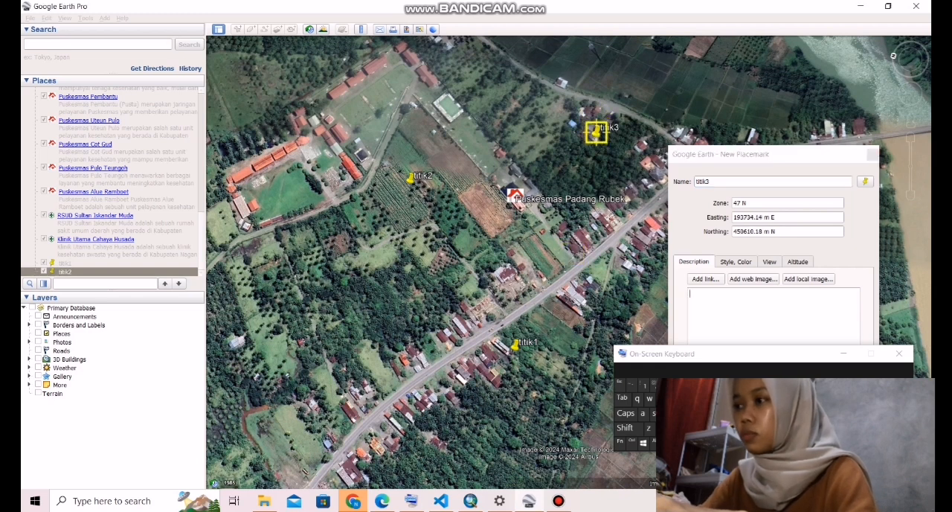
click(790, 470)
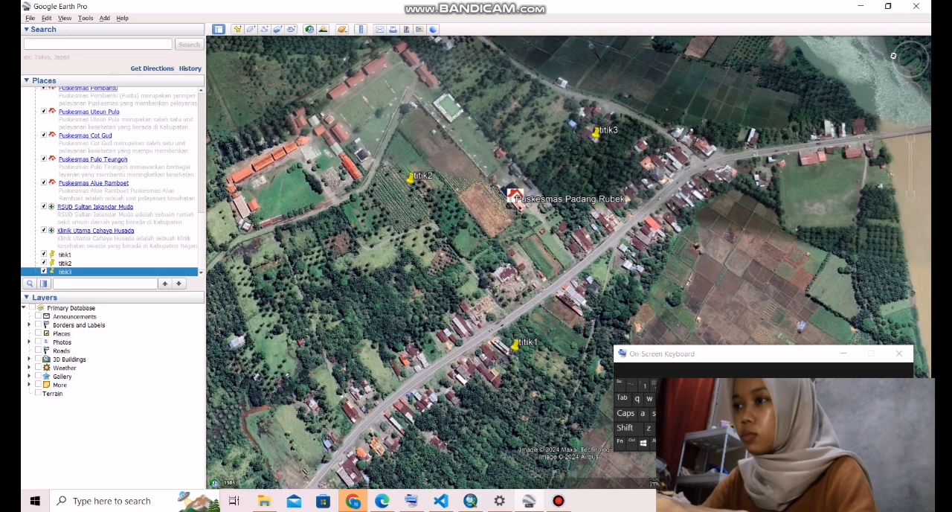
- Add a placemark named titik4 beside the main road southeast of Puskesmas Padang Rubek, at about 193592 m E, 450520 m N
key(ctrl+shift+p)
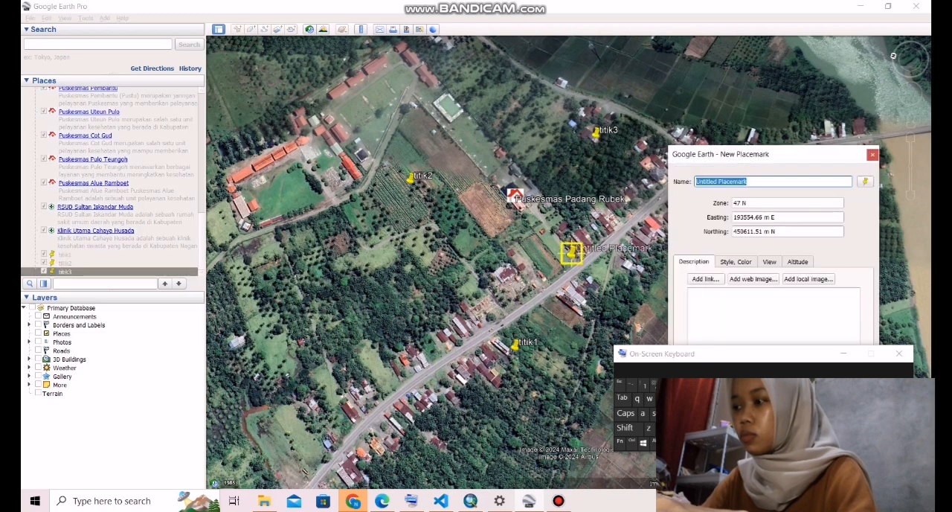
text(titik2)
key(BackSpace)
text(4)
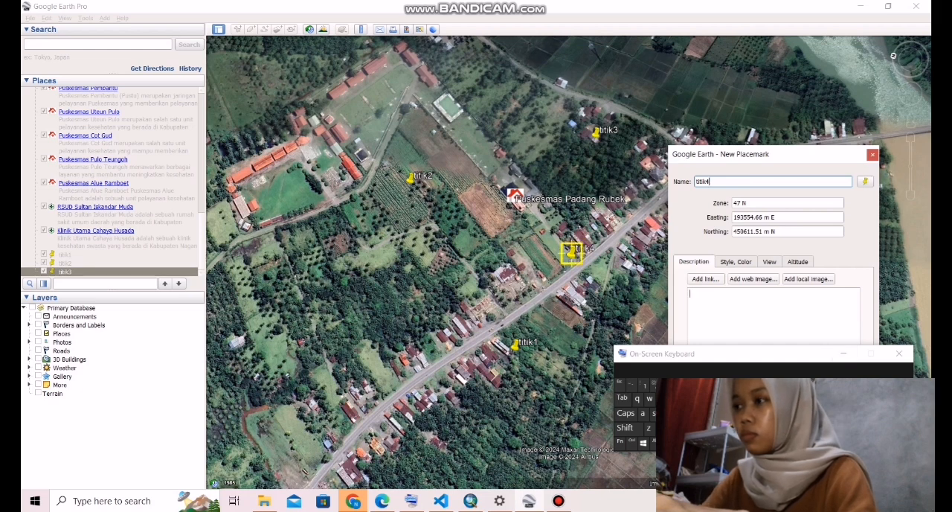
drag(570, 252, 640, 238)
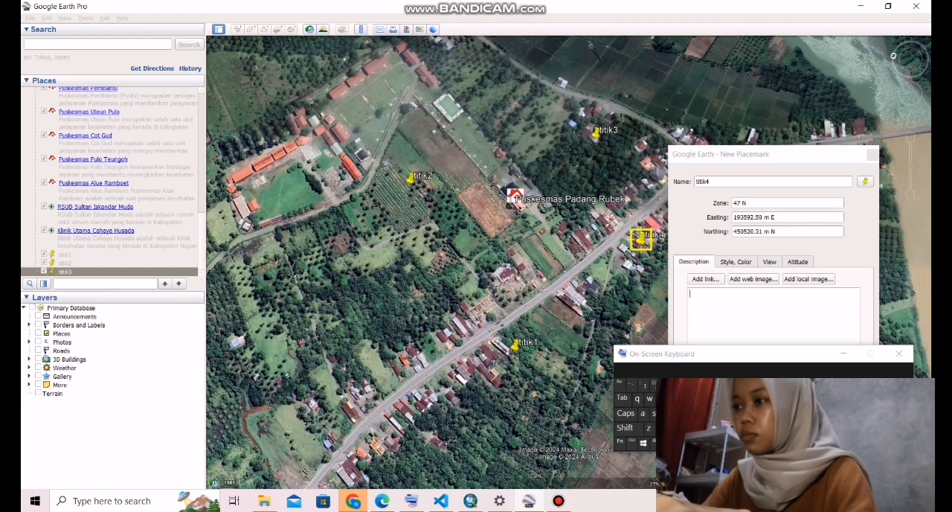
click(793, 466)
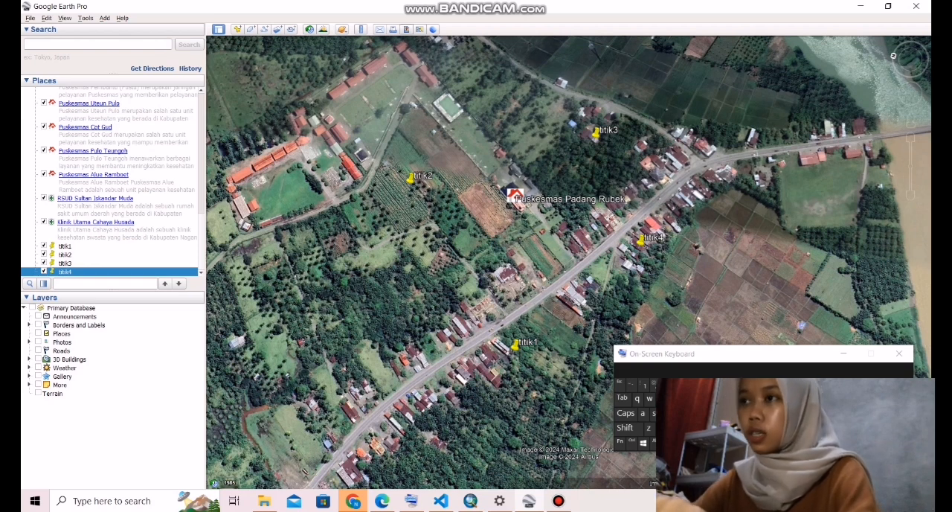
- Prepare the map view for saving as an image and title it Peta pkm padang rubek
click(406, 30)
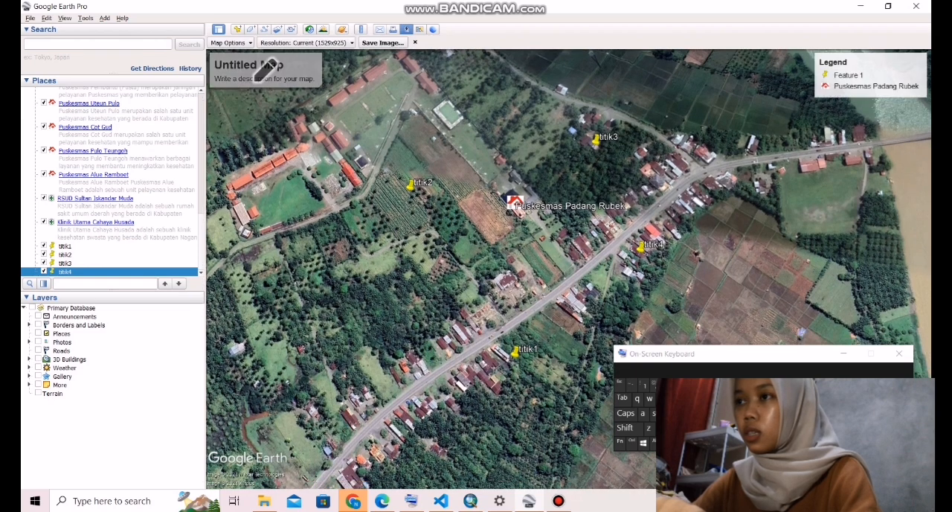
click(266, 70)
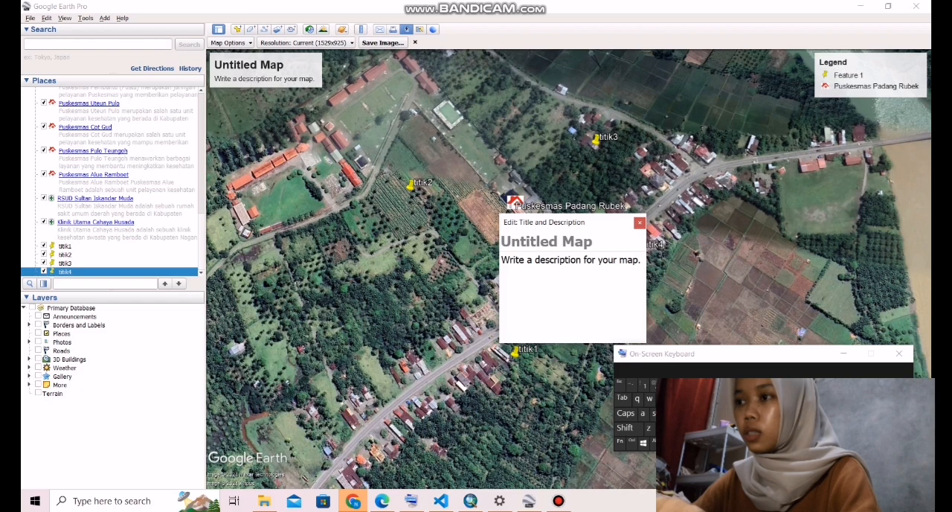
text(P)
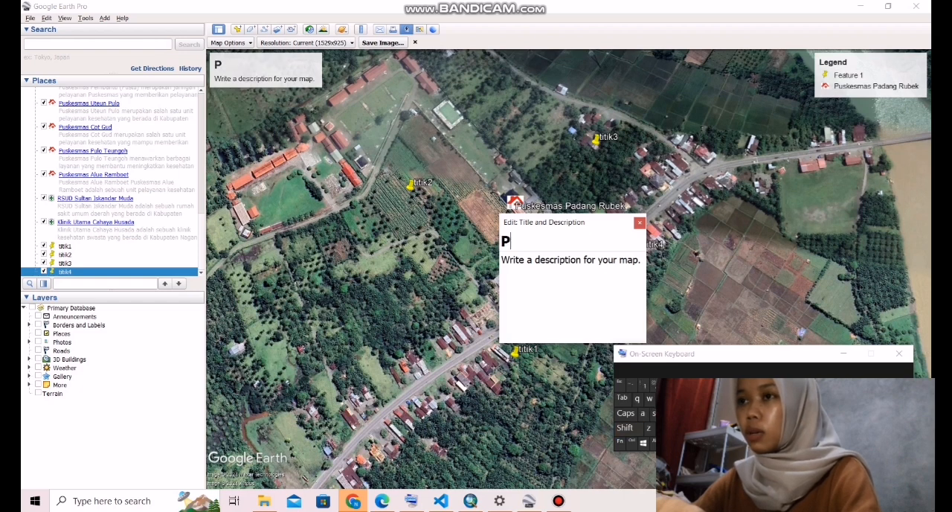
text(eta p)
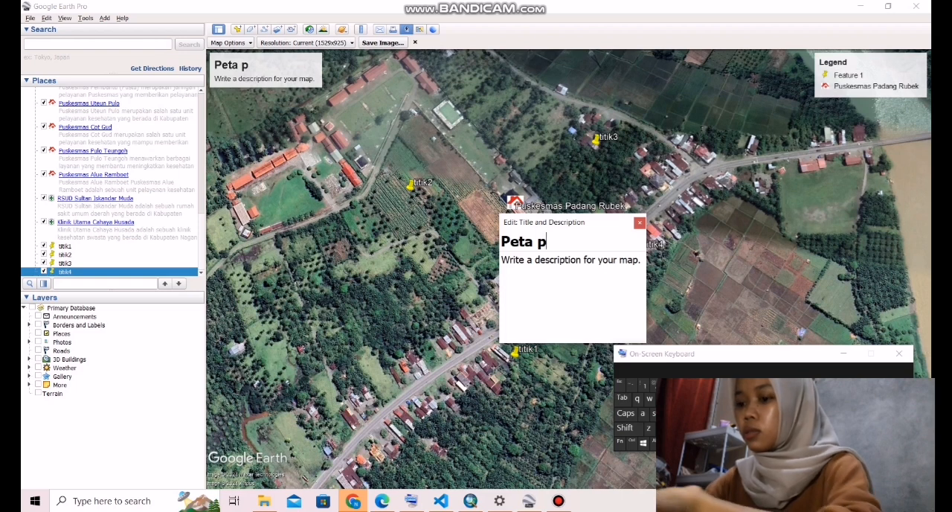
text(km pa)
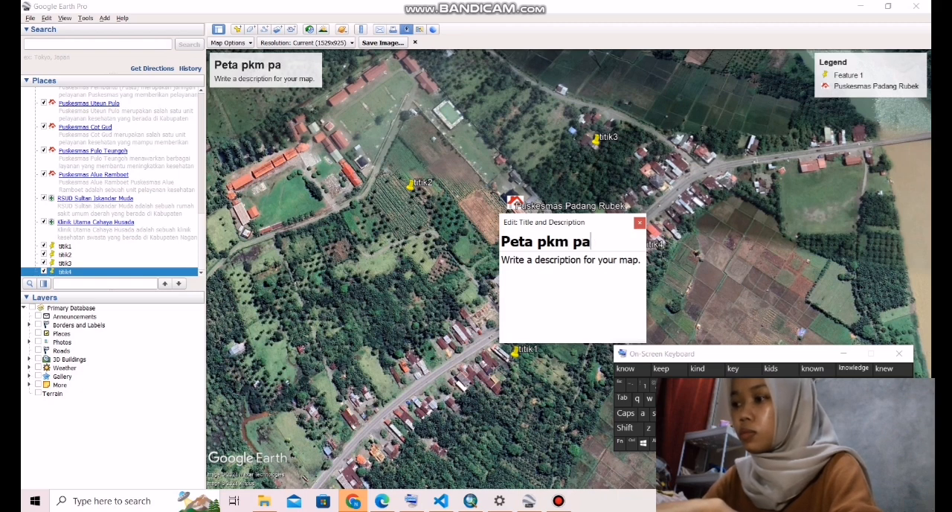
text(dang rube)
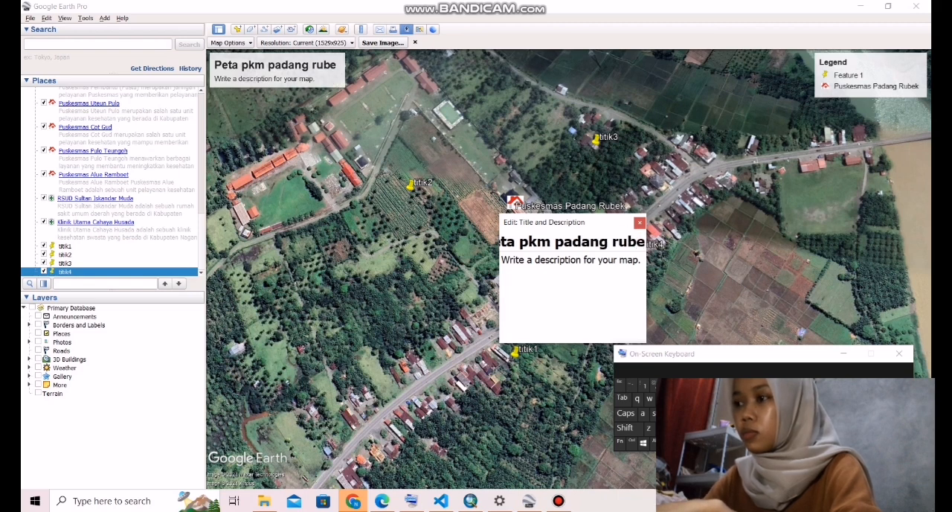
text(k)
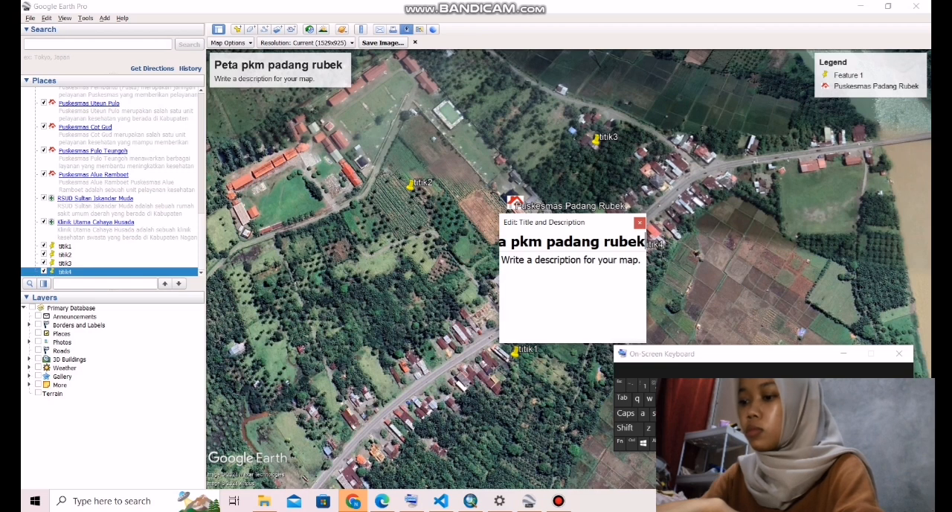
- Save the map image at Maximum (8192x4955) resolution as a JPEG named pkm padang rubek in the Raster Data folder
click(305, 42)
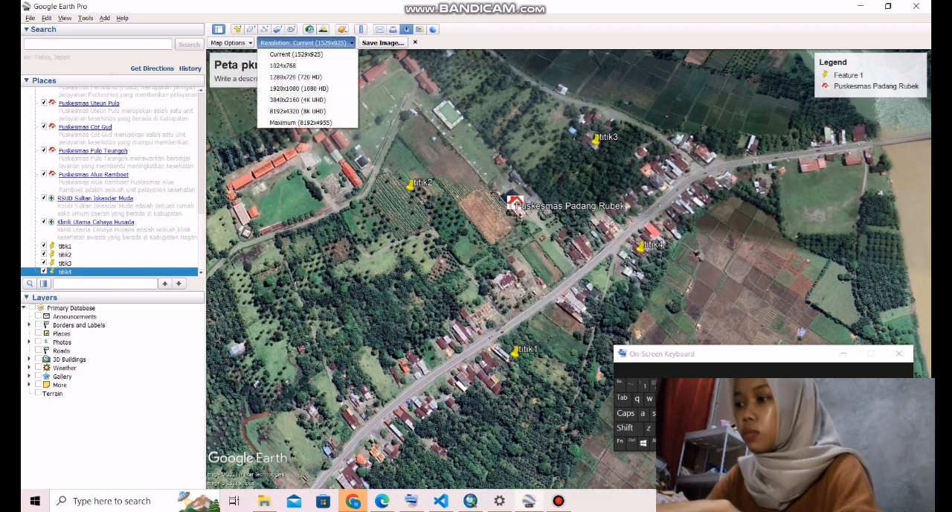
click(300, 122)
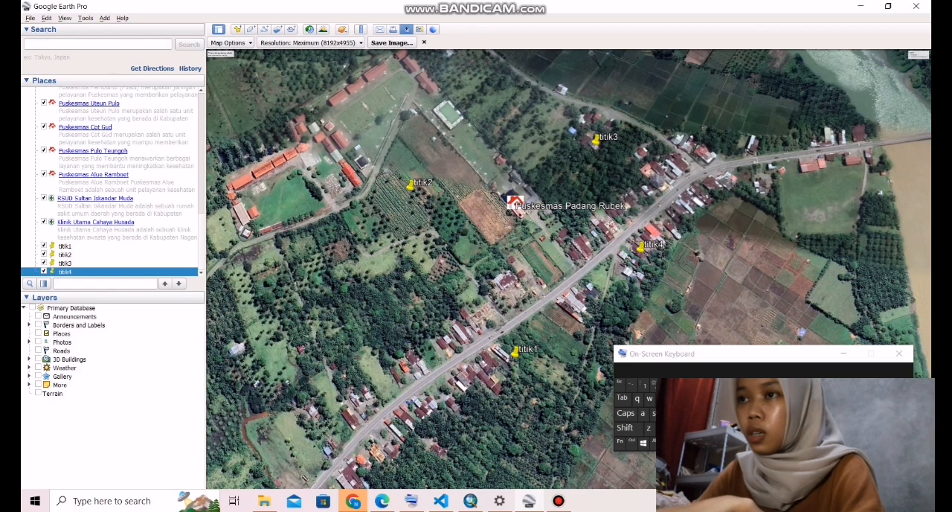
click(392, 43)
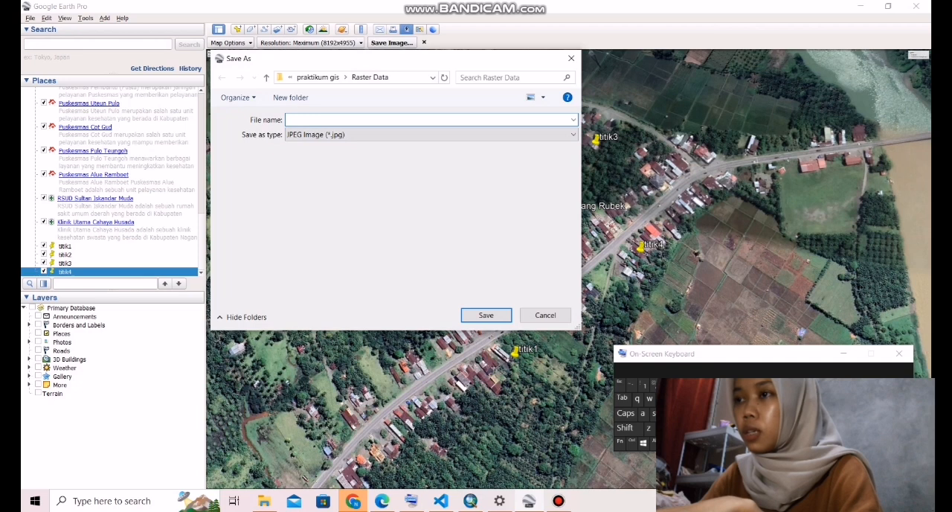
text(p)
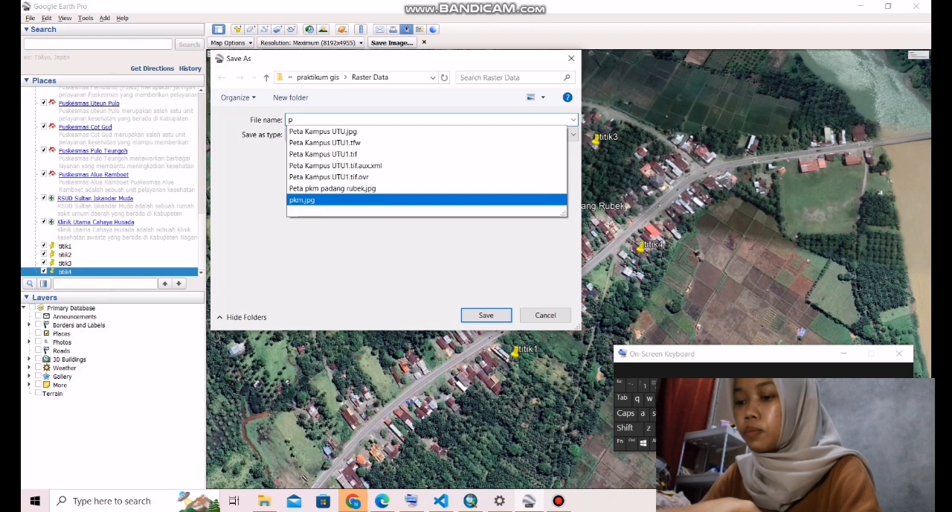
text(km )
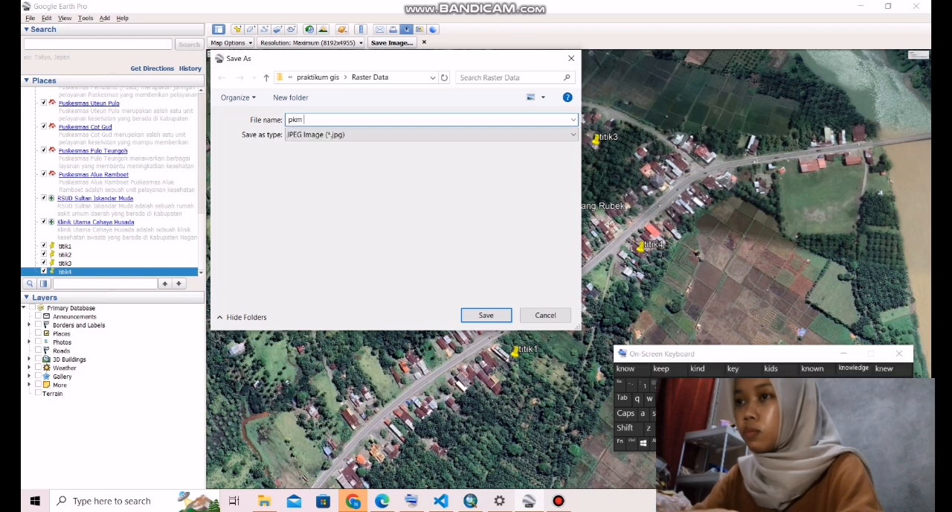
text(pad)
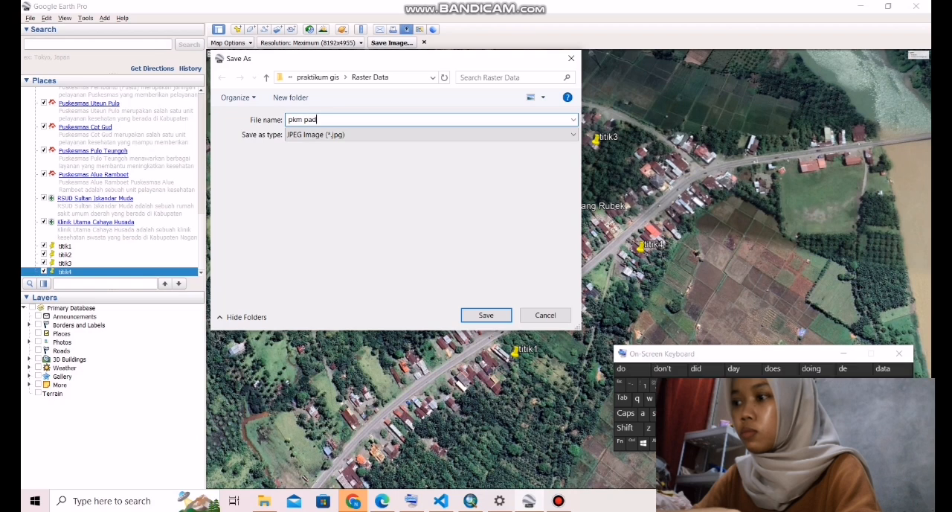
text(ang rub)
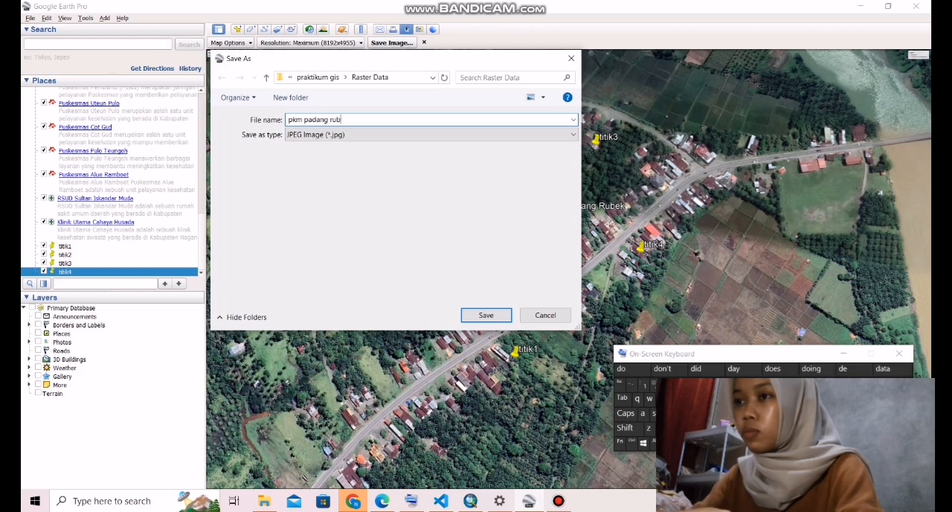
text(ek)
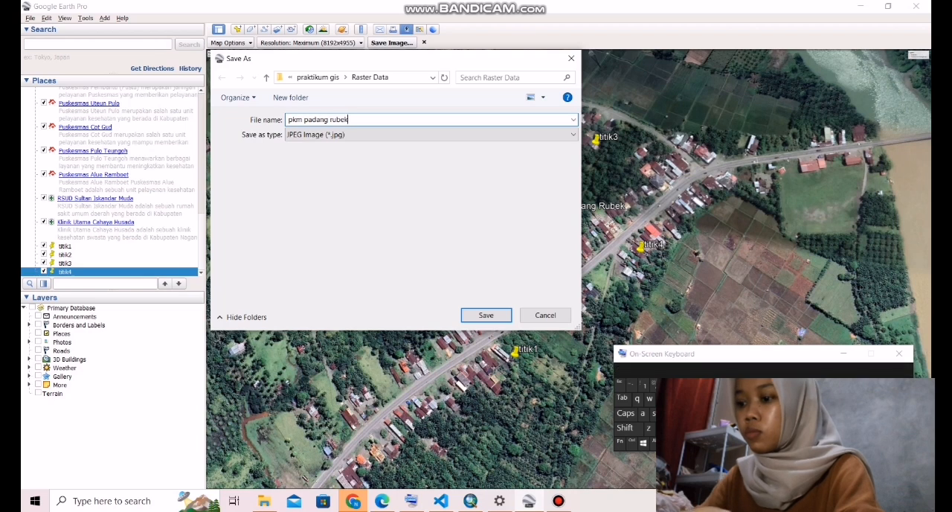
key(Return)
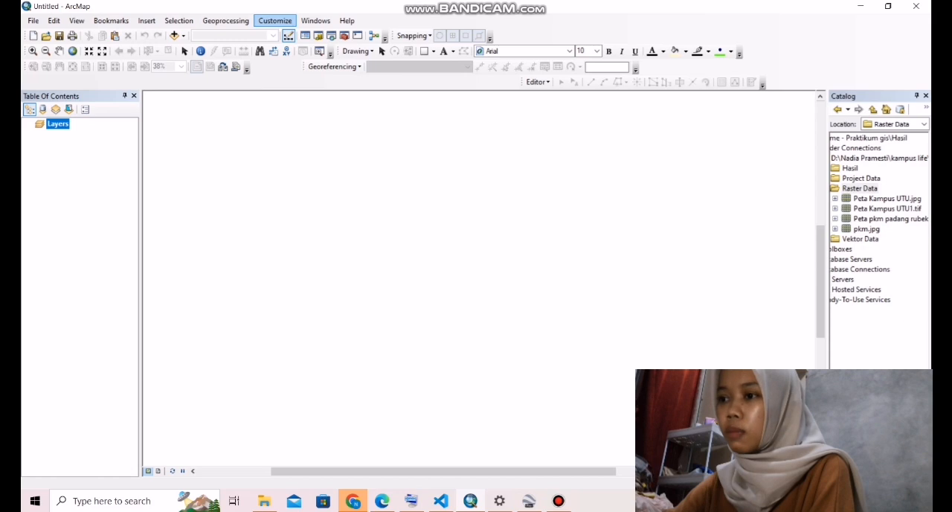
click(275, 21)
mouse_move(293, 33)
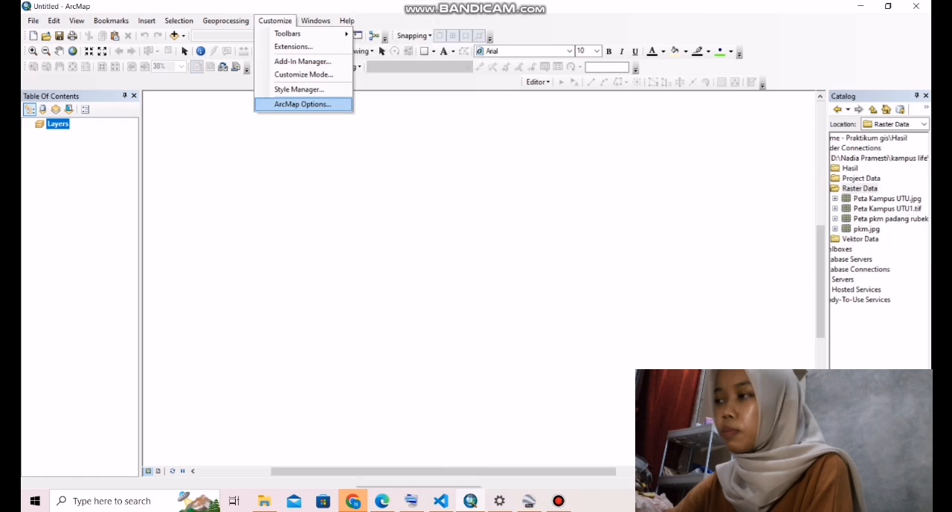
click(318, 160)
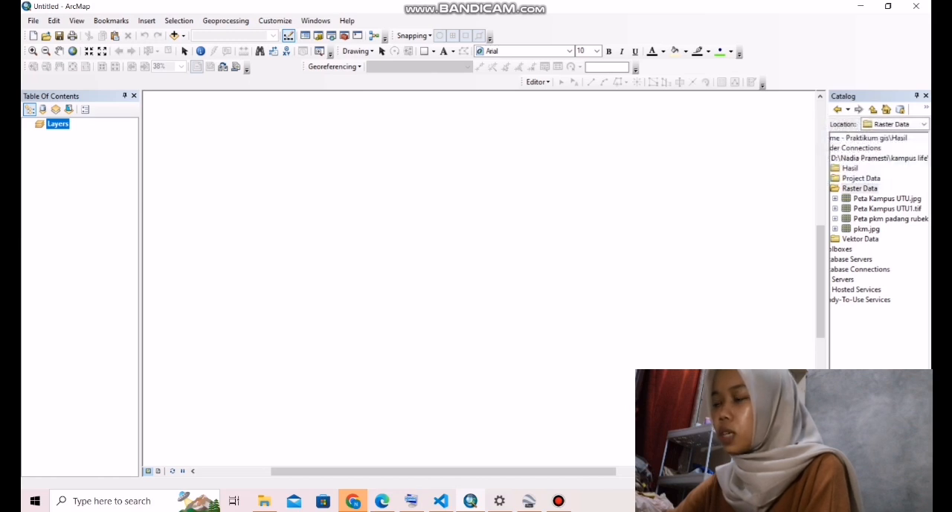
- Browse the Catalog's folder connections in ArcMap and open the connected project folder on drive D
double_click(856, 148)
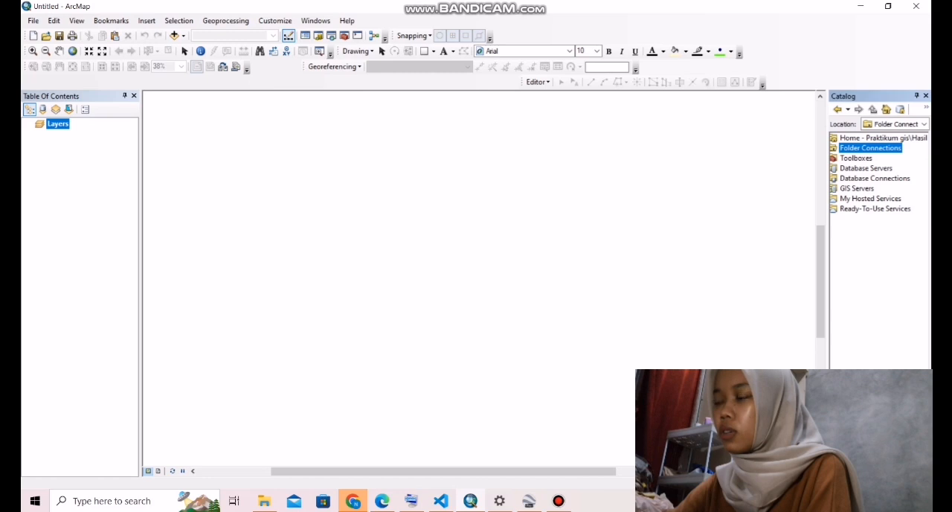
double_click(870, 148)
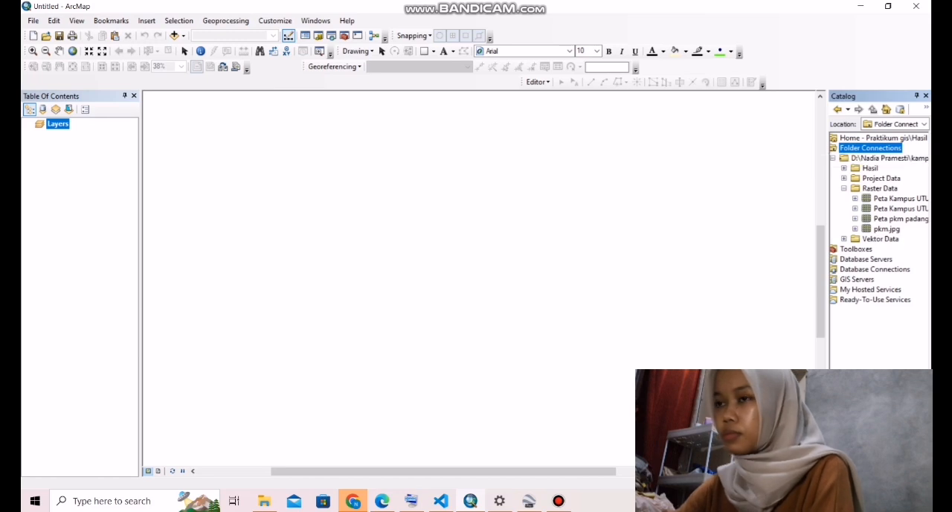
double_click(885, 159)
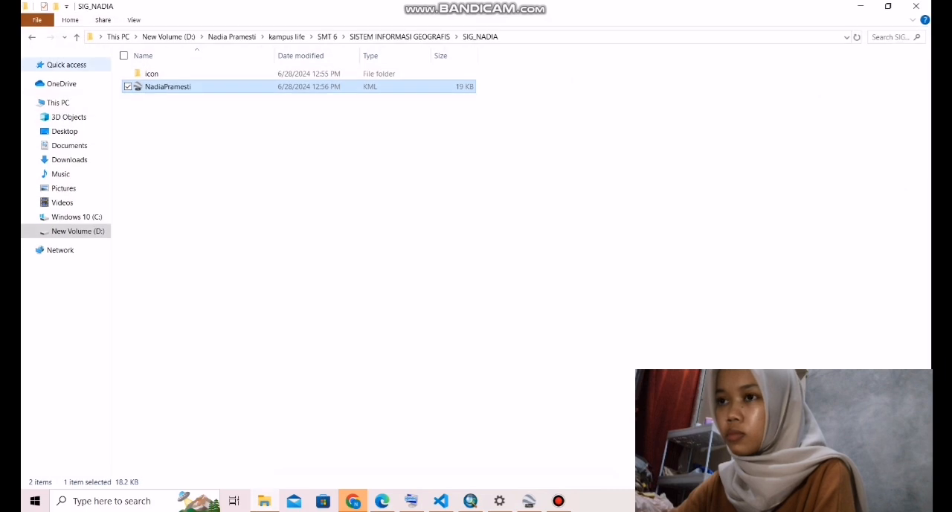
- Locate pkm padang rubek.jpg in File Explorer under SISTEM INFORMASI GEOGRAFIS, praktikum gis, Raster Data, and add it to the ArcMap document as a layer
key(alt+Left)
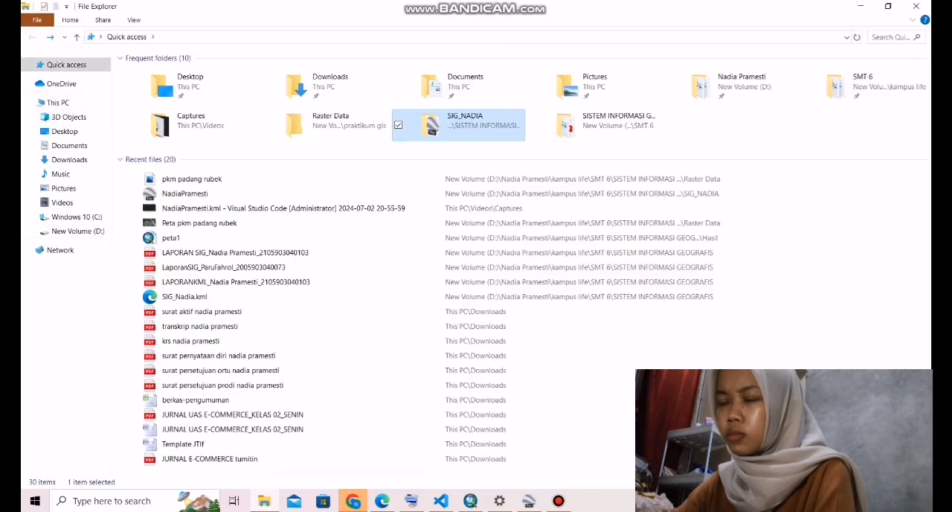
double_click(593, 125)
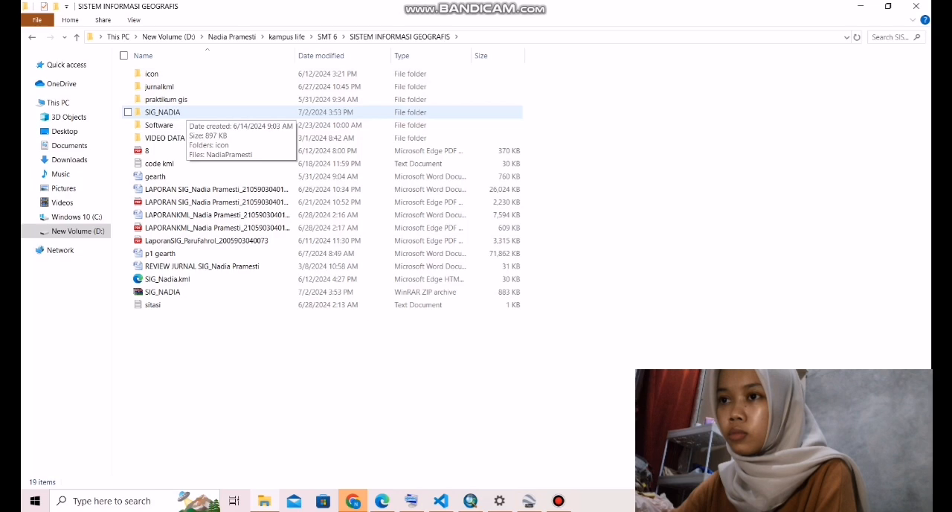
double_click(166, 99)
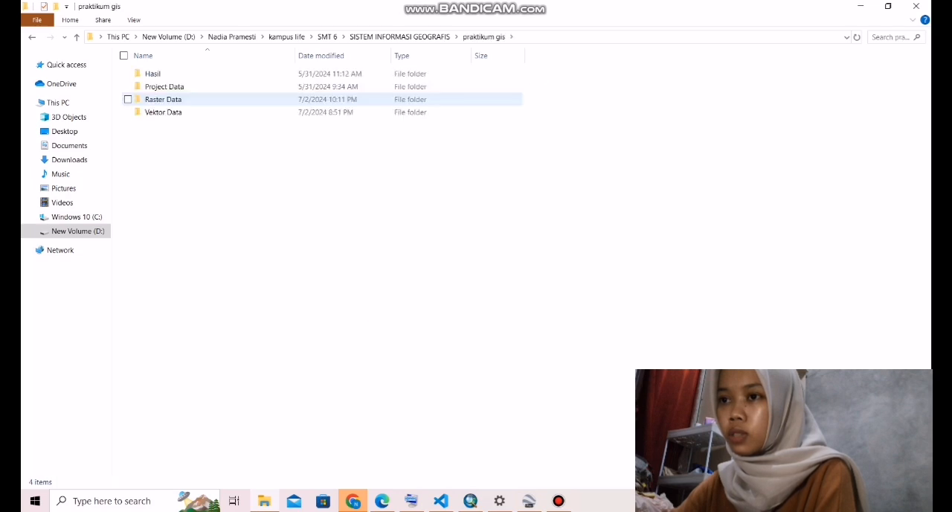
double_click(163, 99)
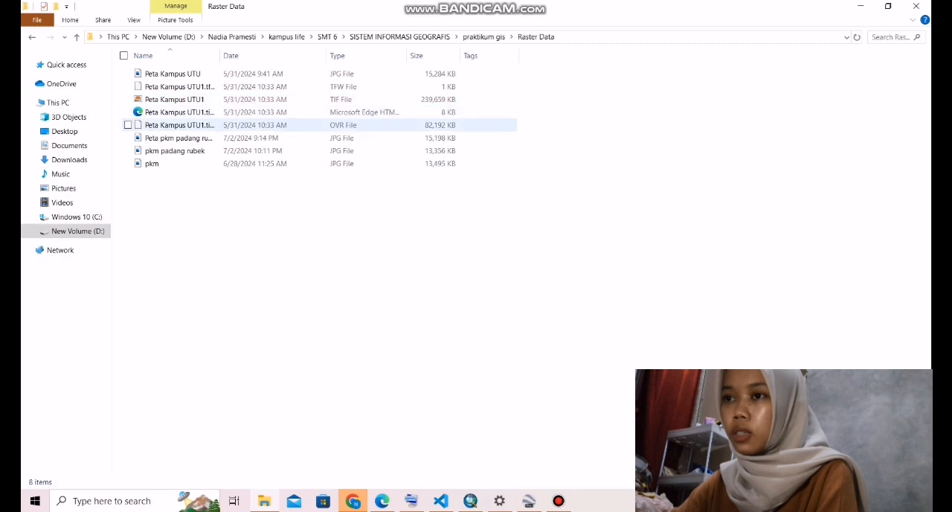
click(168, 151)
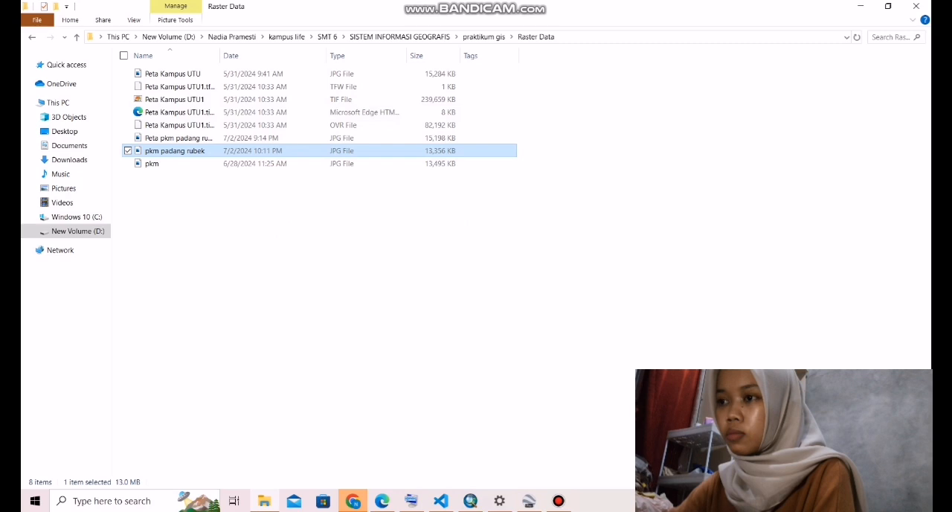
drag(171, 151, 470, 500)
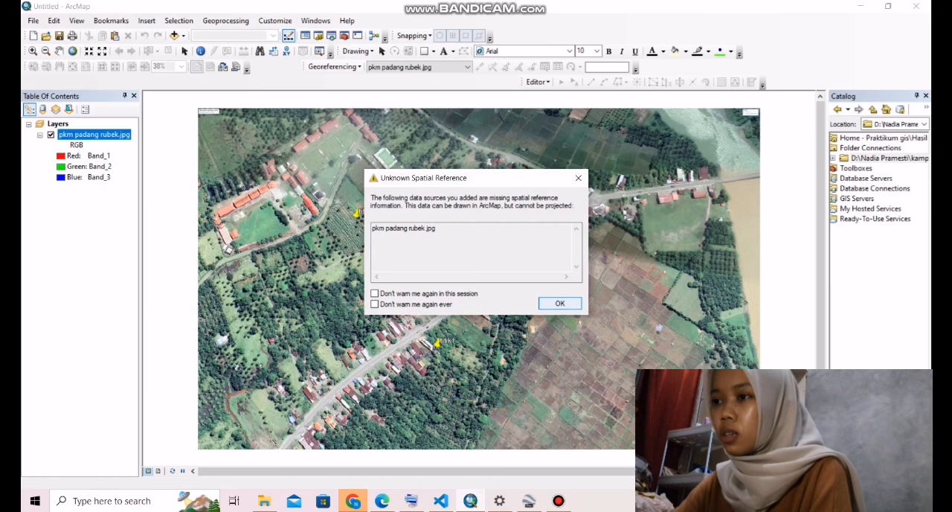
- Dismiss the missing spatial reference warning and open the data frame's properties
click(560, 303)
scroll(480, 274, up, 1)
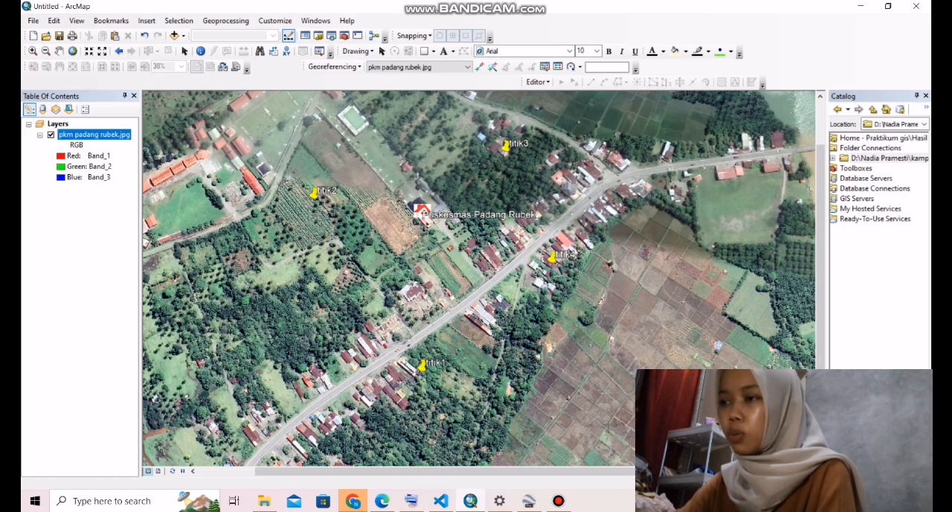
right_click(462, 256)
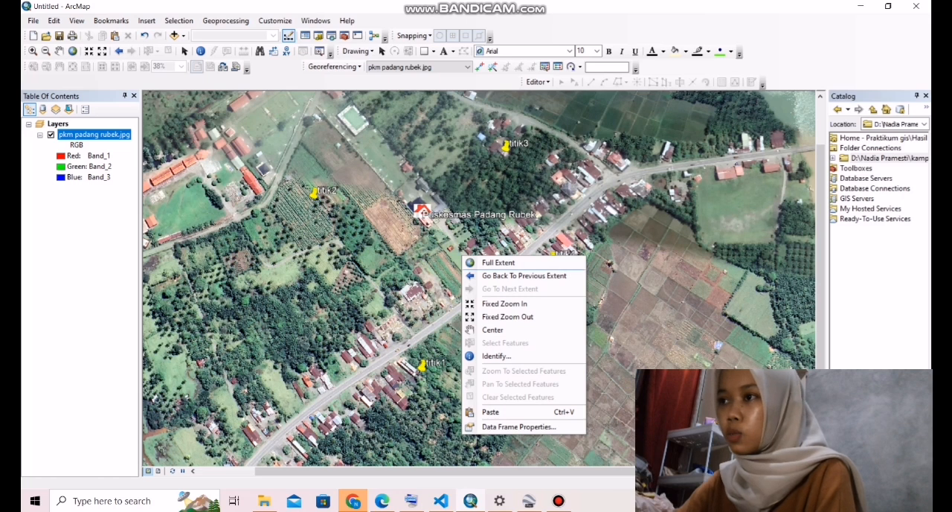
click(518, 426)
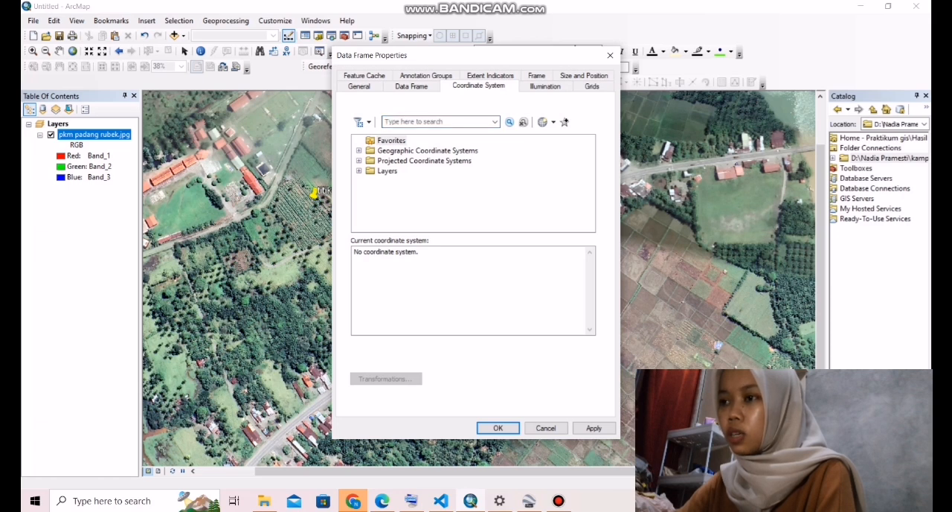
- Set the data frame's projected coordinate system to WGS 1984 UTM Zone 47N from the UTM, WGS 1984, Northern Hemisphere group and apply it
double_click(424, 160)
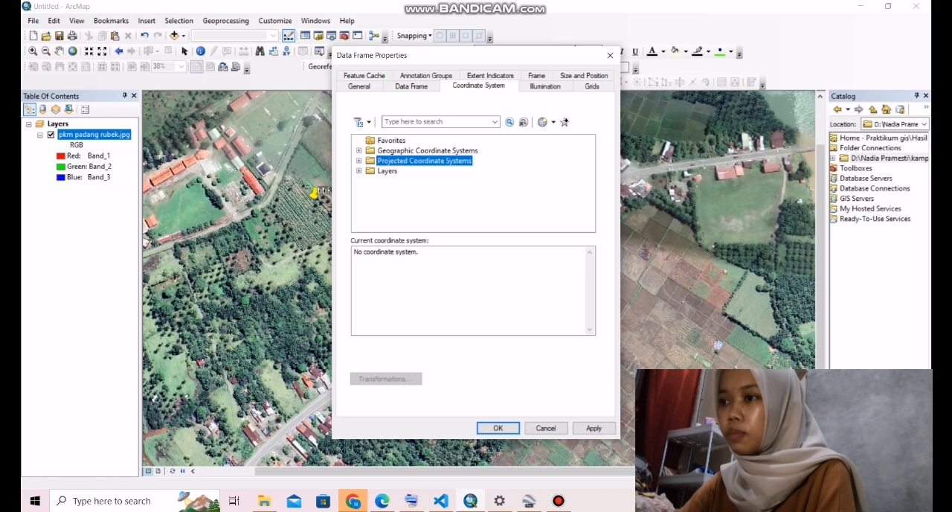
scroll(424, 160, down, 2)
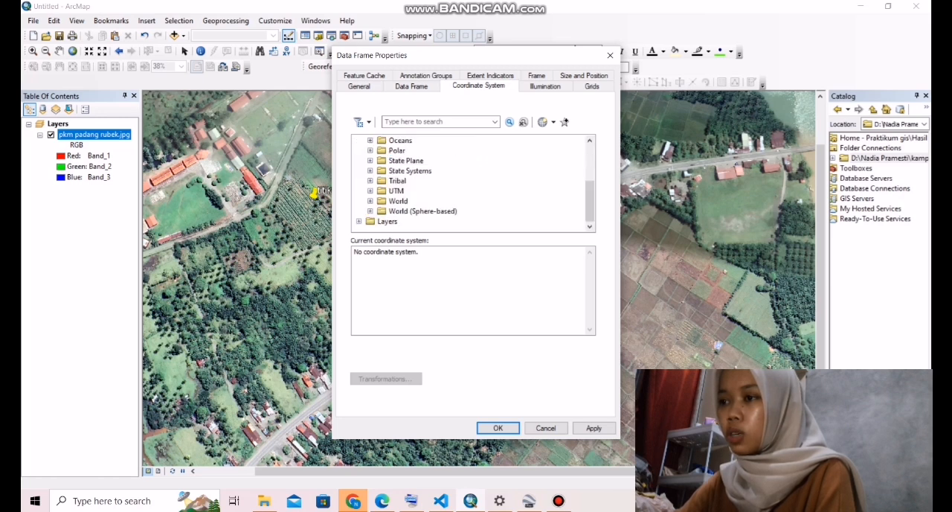
double_click(396, 190)
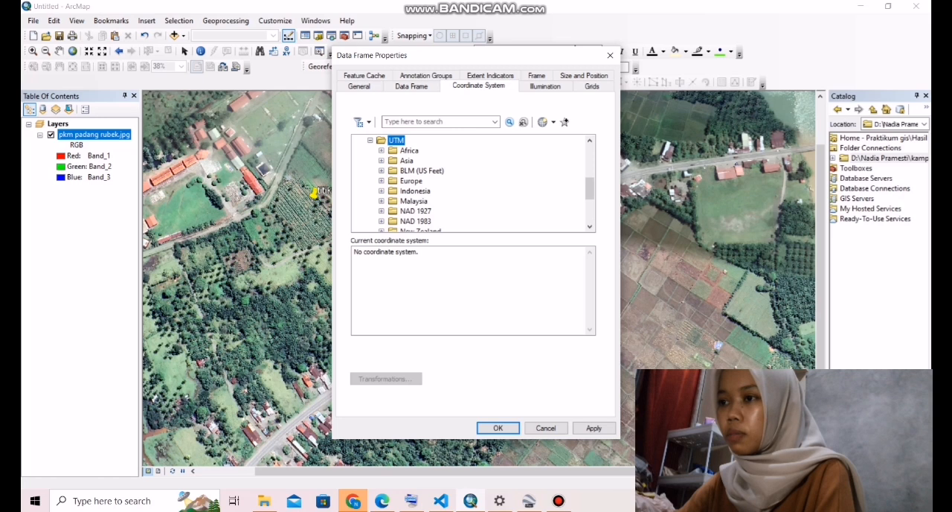
scroll(473, 182, down, 3)
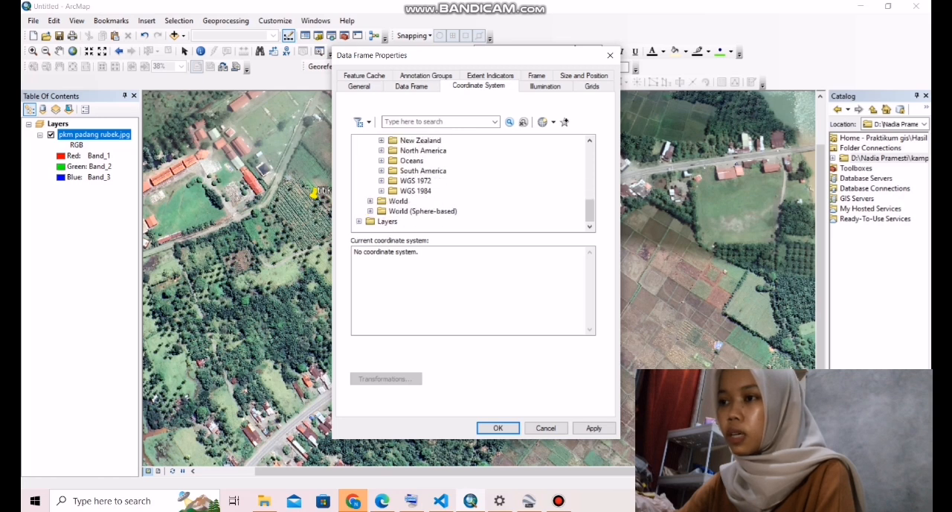
double_click(416, 192)
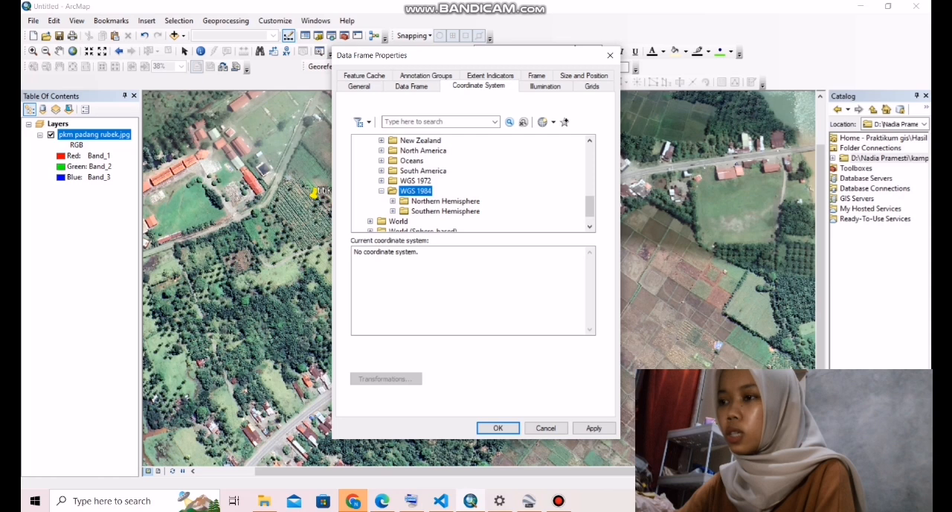
double_click(446, 200)
scroll(473, 183, down, 6)
scroll(473, 184, down, 11)
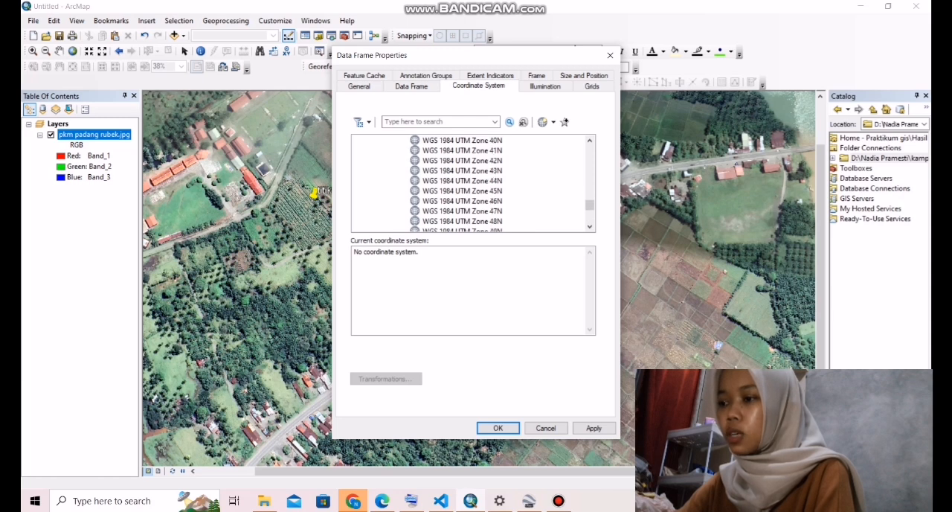
double_click(462, 211)
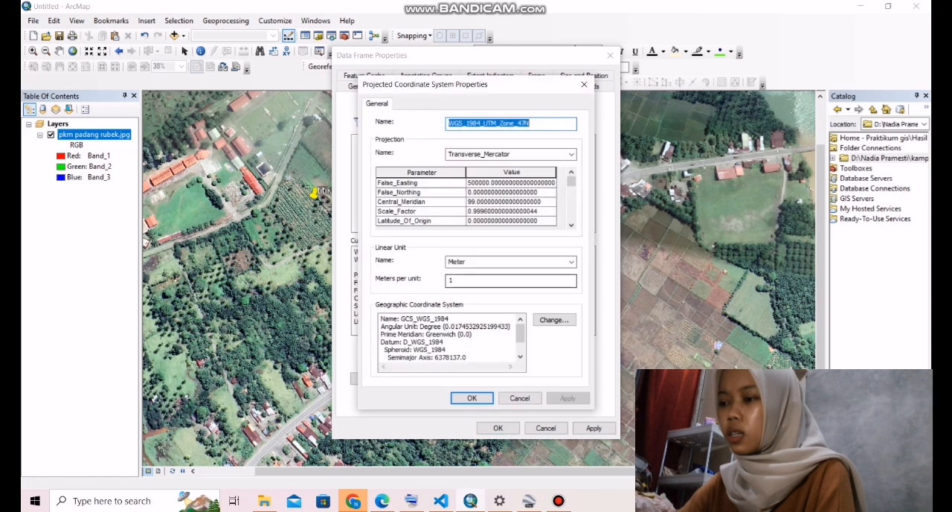
click(473, 398)
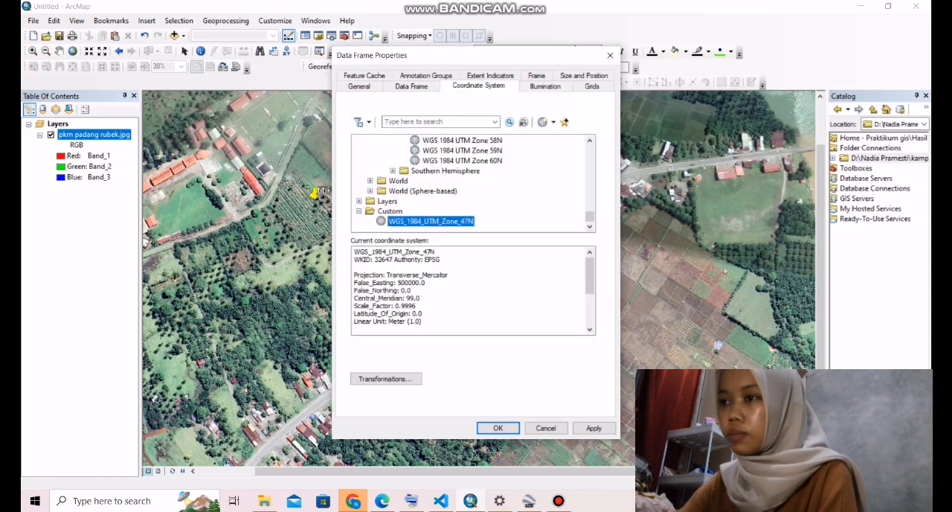
click(593, 428)
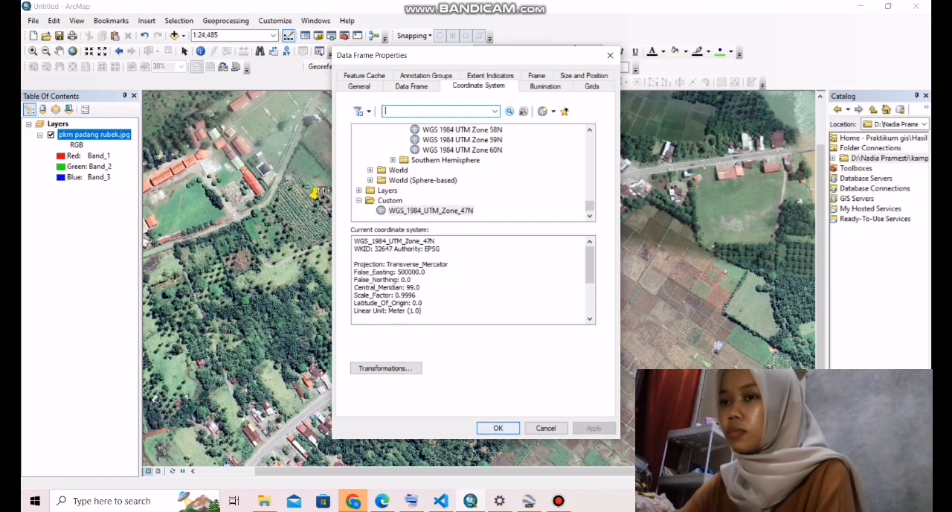
click(497, 427)
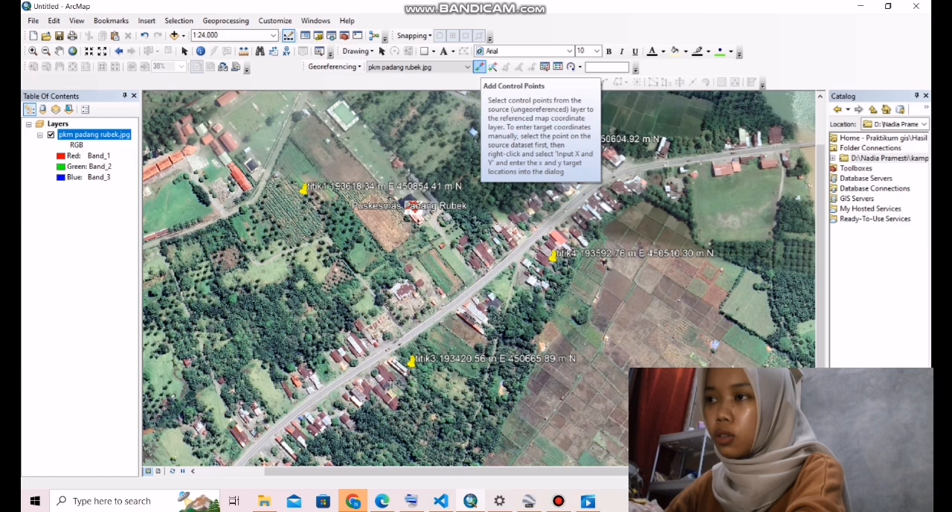
- Place a georeferencing control point on the titik1 placemark and open its manual X and Y coordinate entry
click(480, 66)
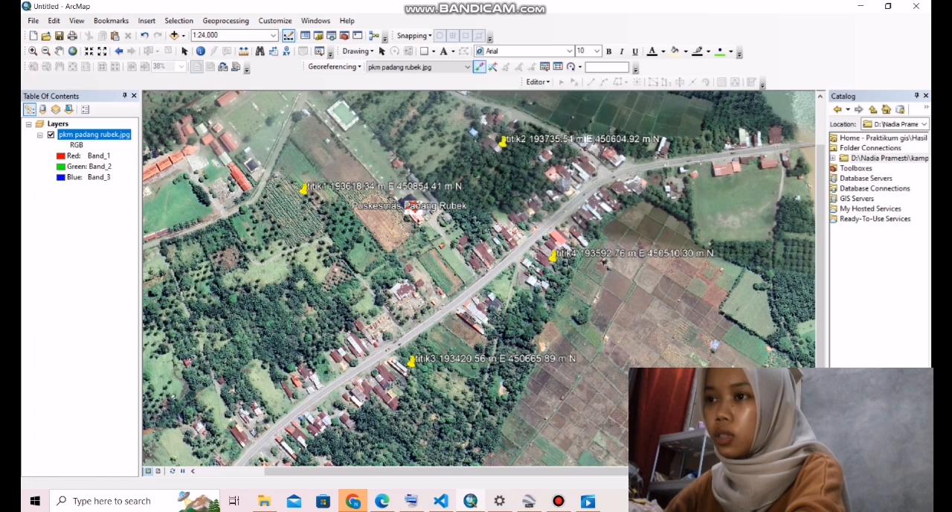
click(302, 197)
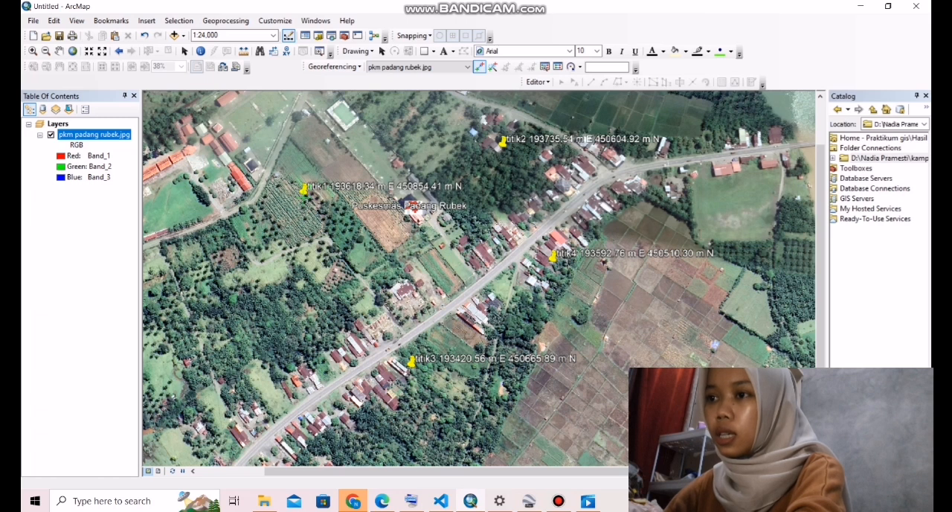
right_click(304, 198)
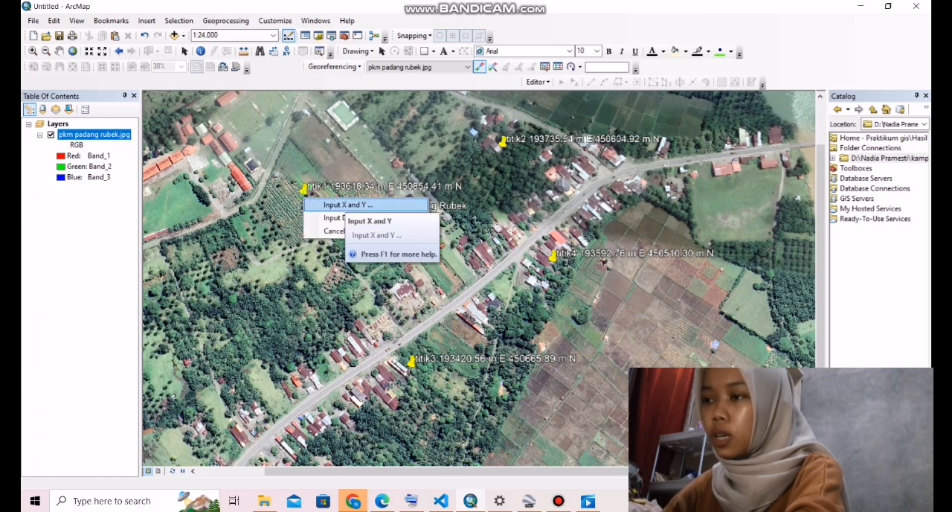
click(339, 203)
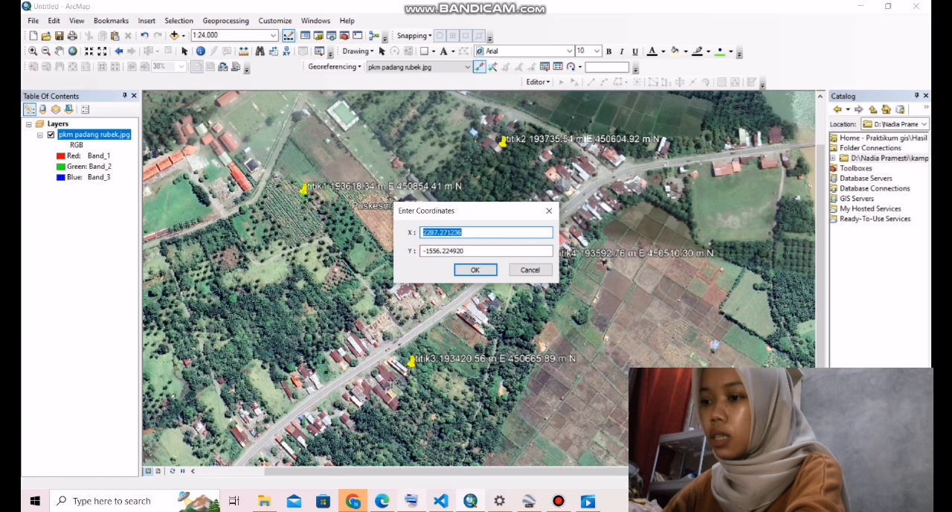
- Bring up the on-screen keyboard and set the titik1 control point's X coordinate to 193618.34
click(411, 501)
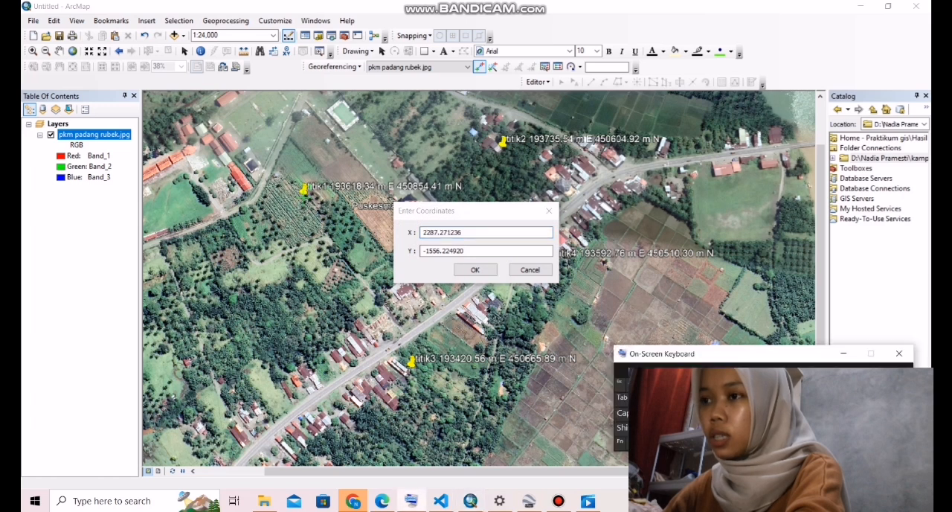
click(466, 232)
key(BackSpace)
key(BackSpace)
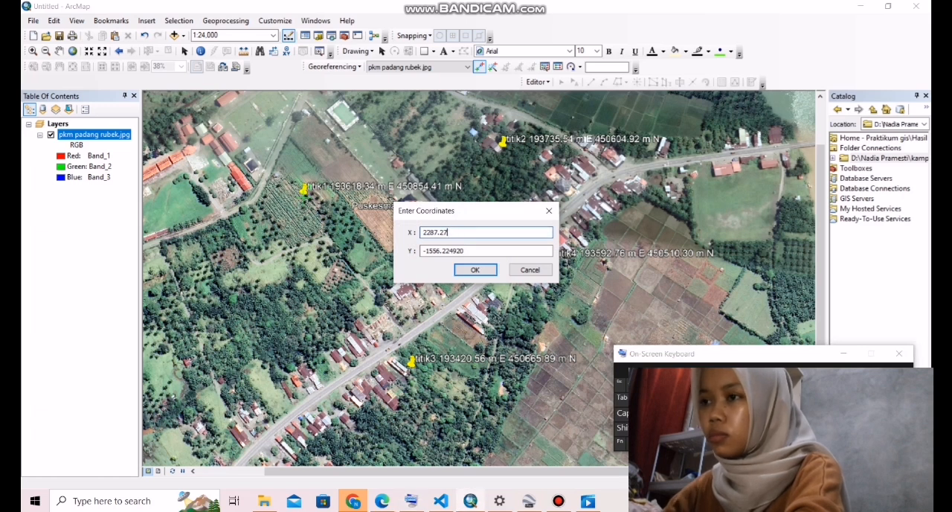
key(BackSpace)
key(BackSpace)
key(BackSpace)
key(BackSpace)
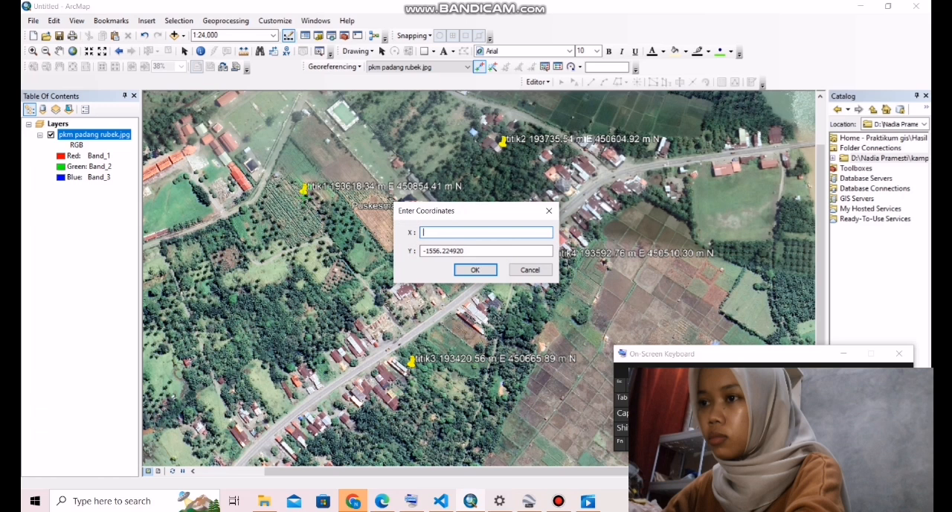
text(1)
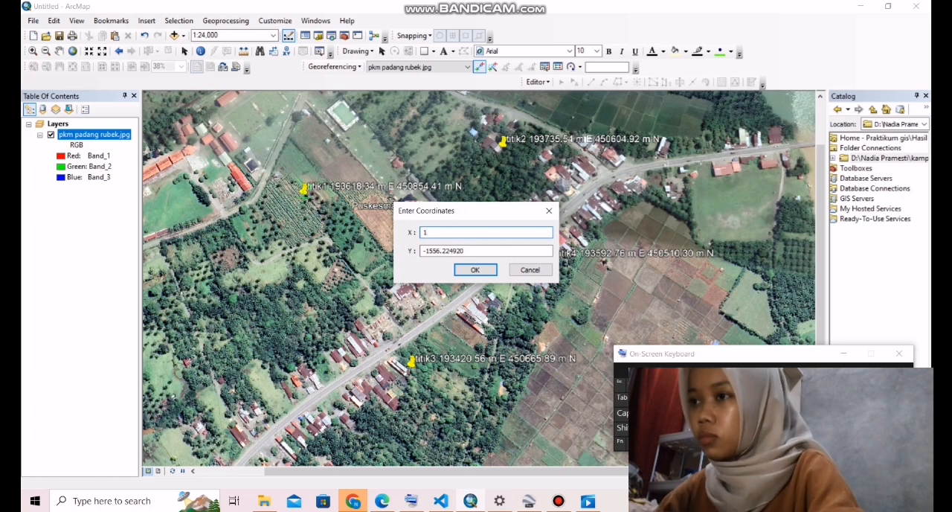
text(9)
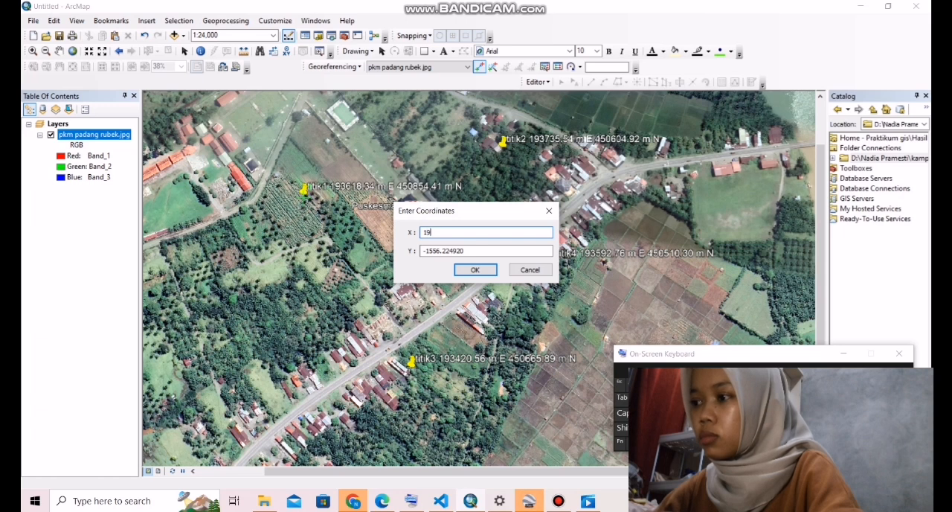
text(3)
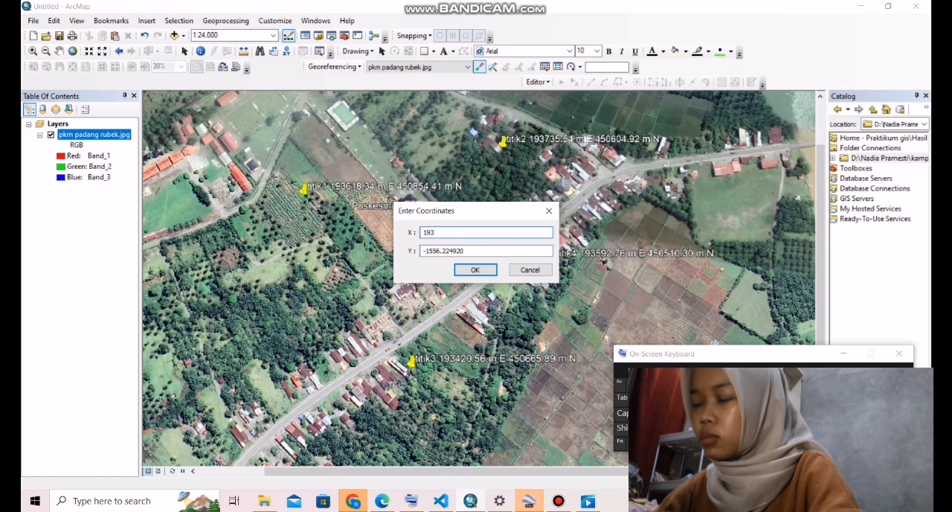
text(6)
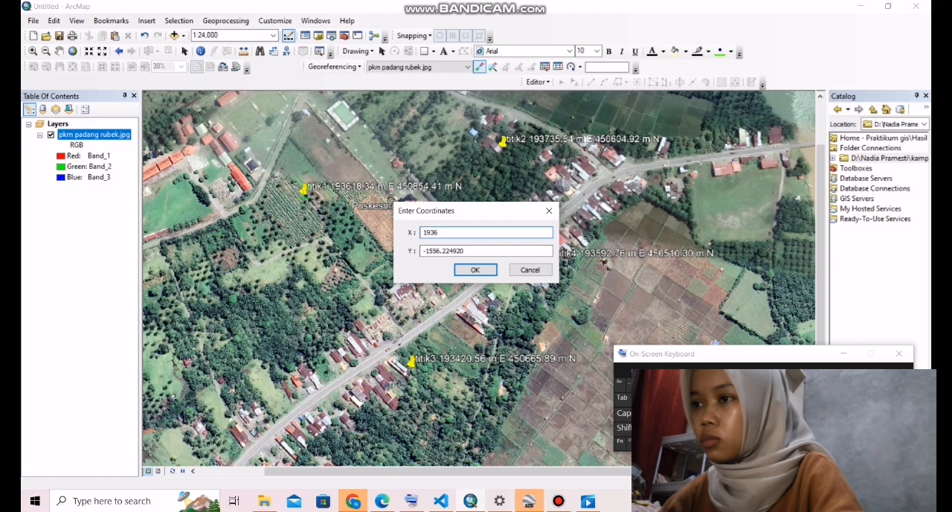
text(1)
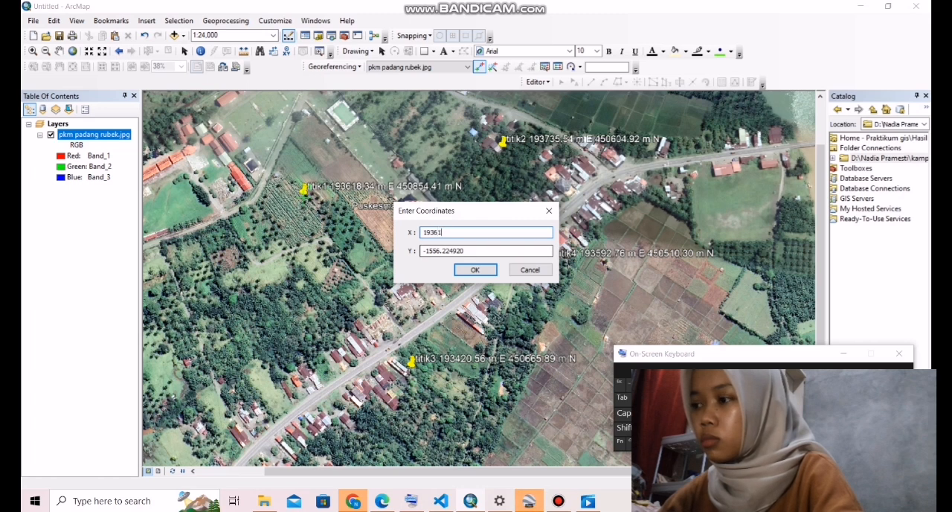
text(8.34)
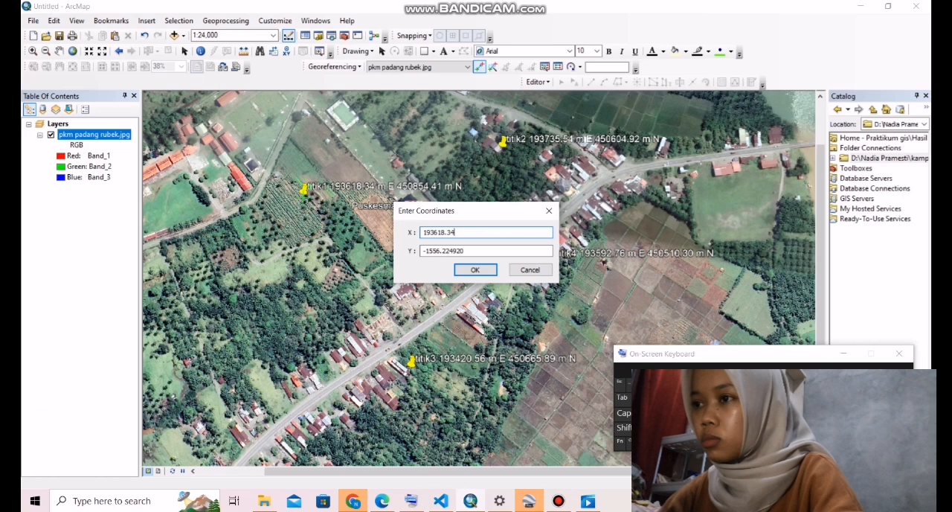
- Set the titik1 control point's Y coordinate to 450854.41 and confirm the coordinates
click(466, 251)
key(BackSpace)
key(BackSpace)
key(BackSpace)
key(BackSpace)
key(BackSpace)
key(BackSpace)
key(BackSpace)
key(BackSpace)
key(BackSpace)
key(BackSpace)
key(BackSpace)
key(BackSpace)
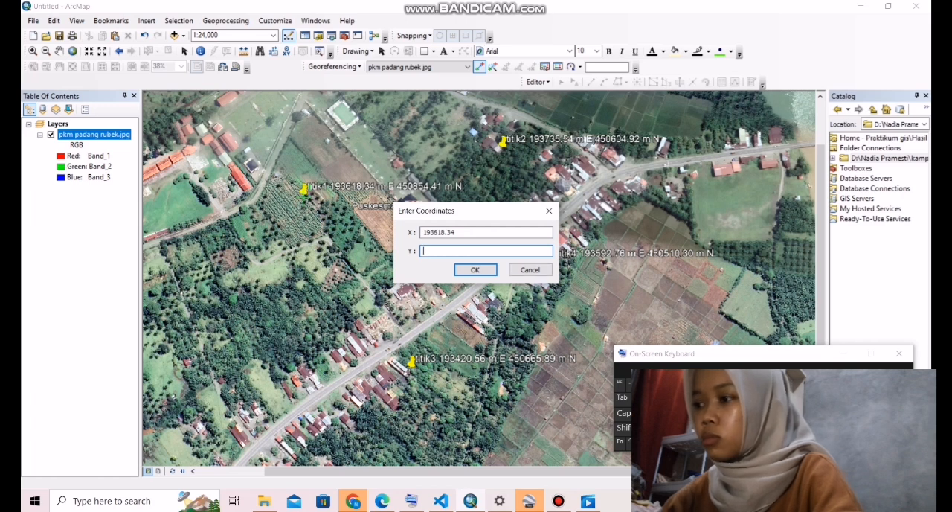
text(450854.41)
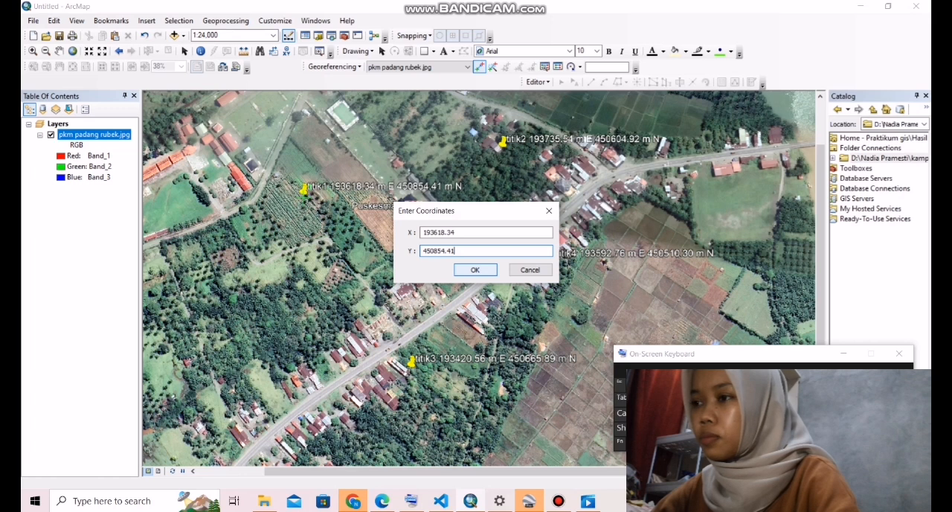
key(Return)
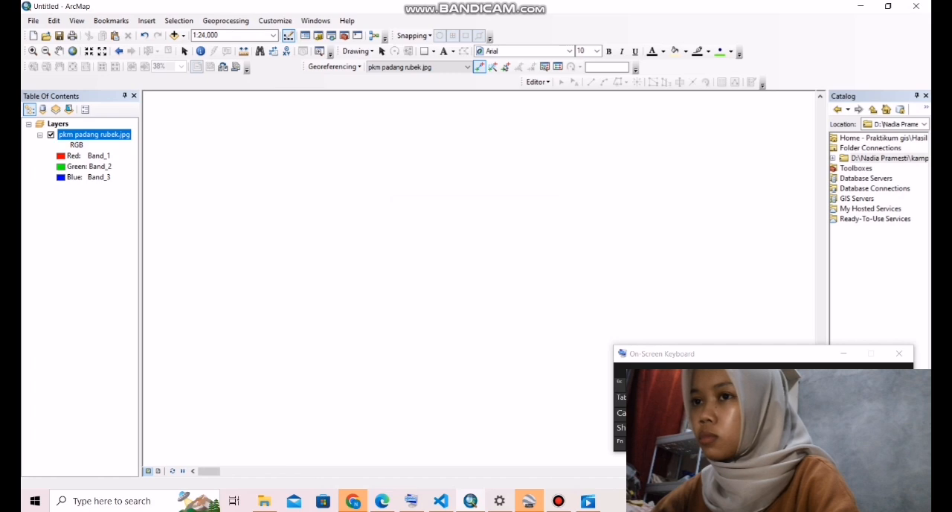
- Zoom the map to the extent of the pkm padang rubek.jpg layer
right_click(101, 134)
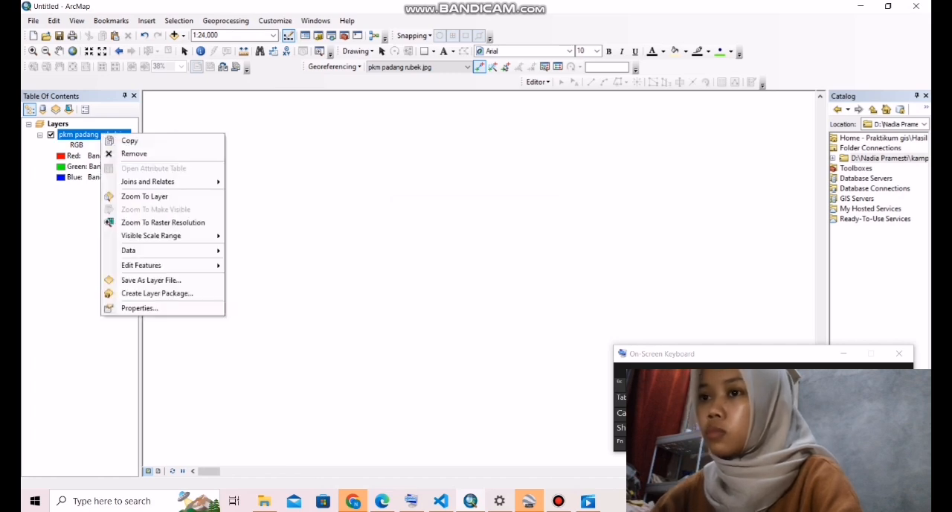
click(144, 195)
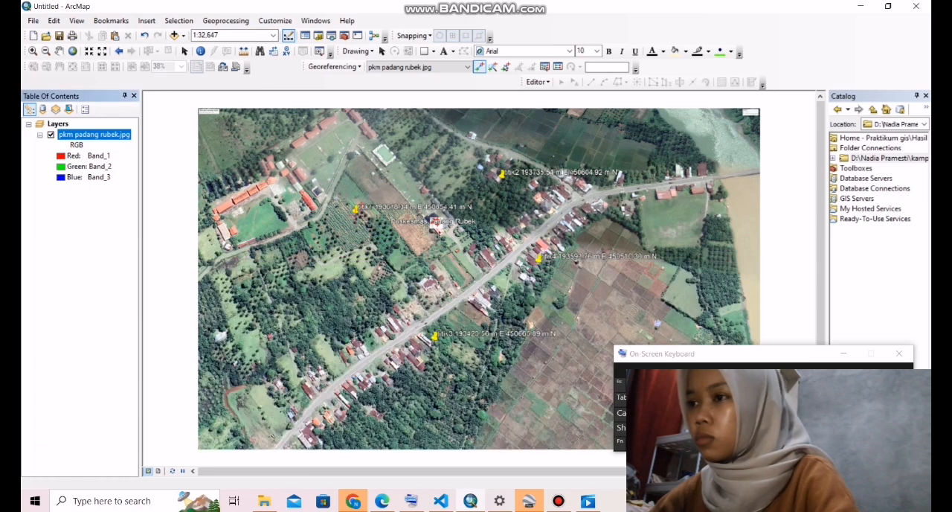
scroll(494, 195, up, 1)
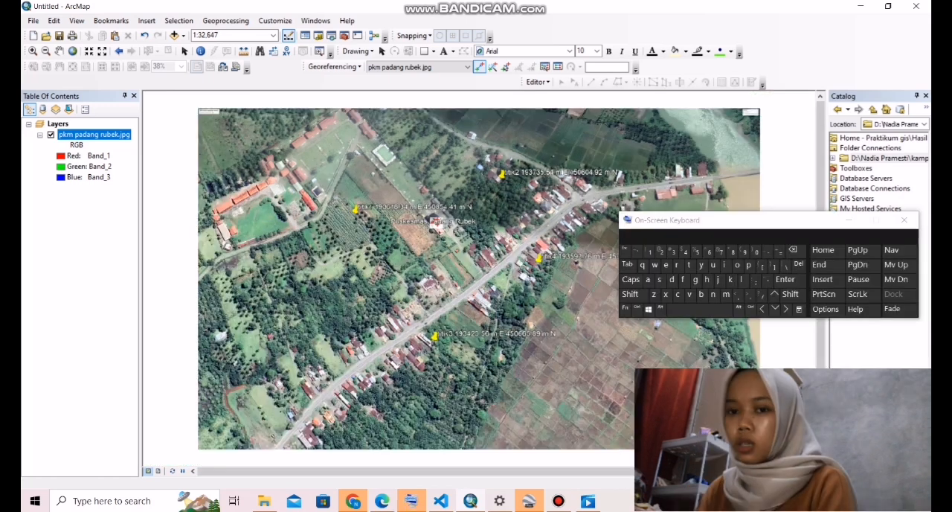
- Save the georeferencing link table as a text file named control point pkm in the Vektor Data folder
drag(774, 222, 821, 331)
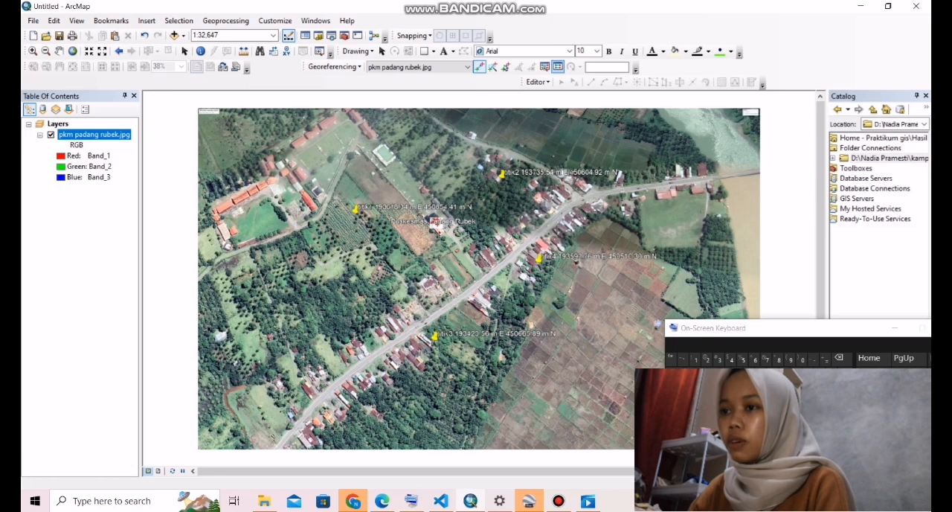
click(557, 66)
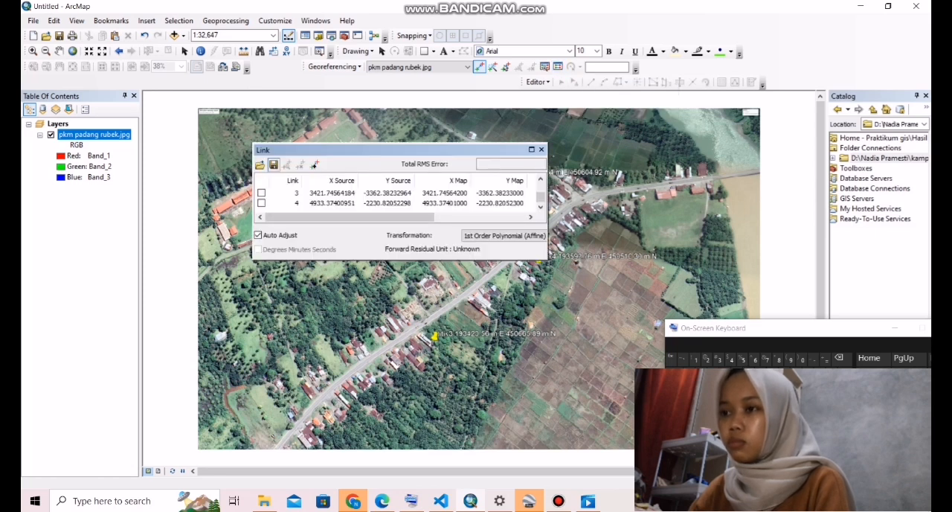
click(273, 164)
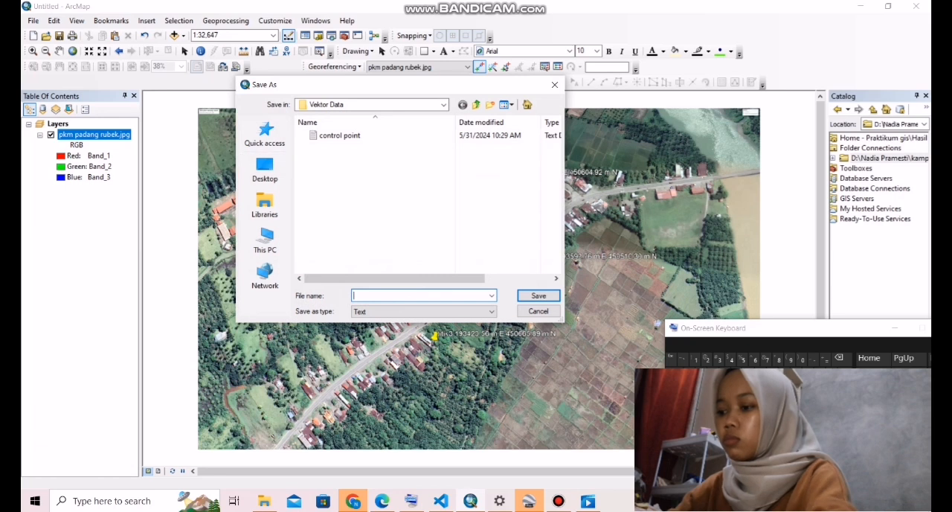
text(contro)
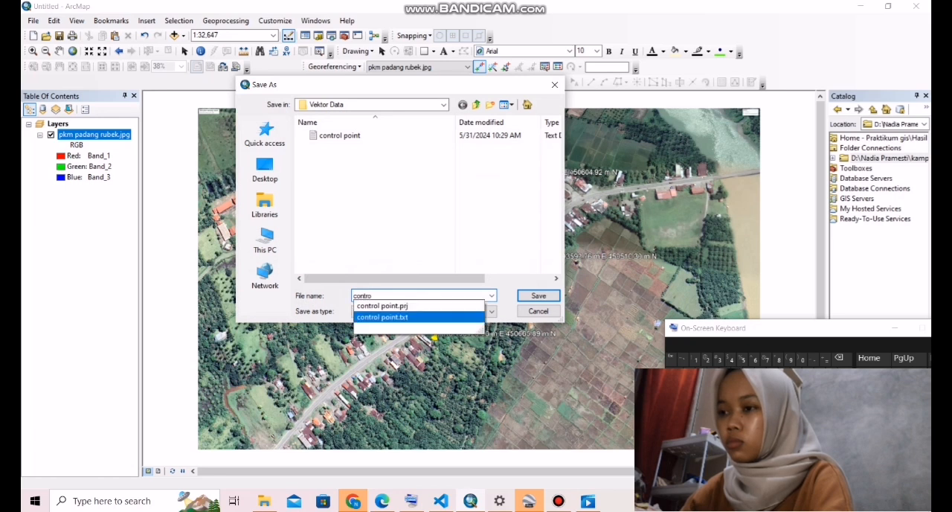
key(Return)
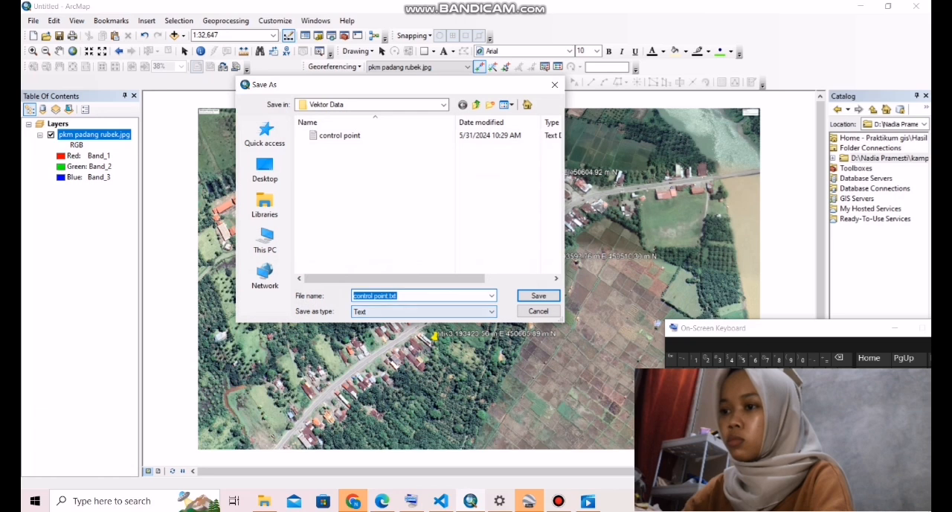
key(End)
key(BackSpace)
key(BackSpace)
key(BackSpace)
key(BackSpace)
text(p)
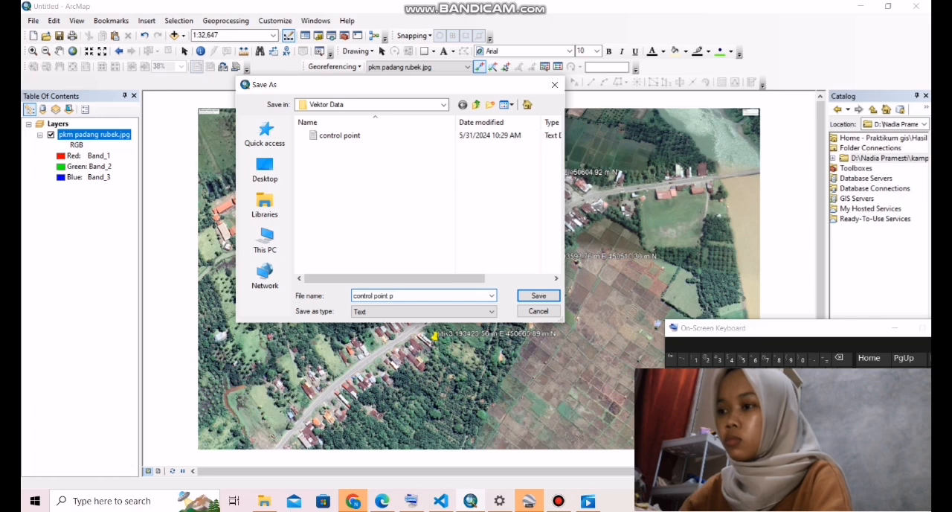
text(km)
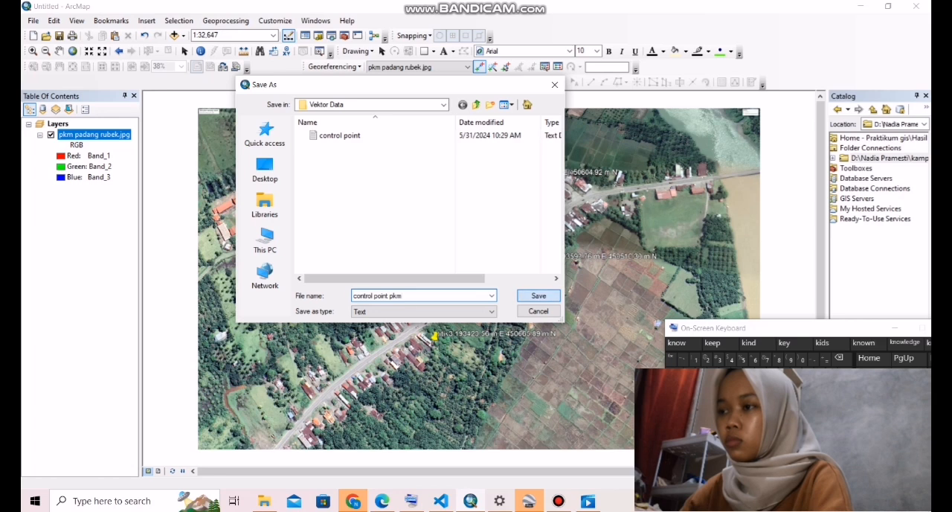
key(Return)
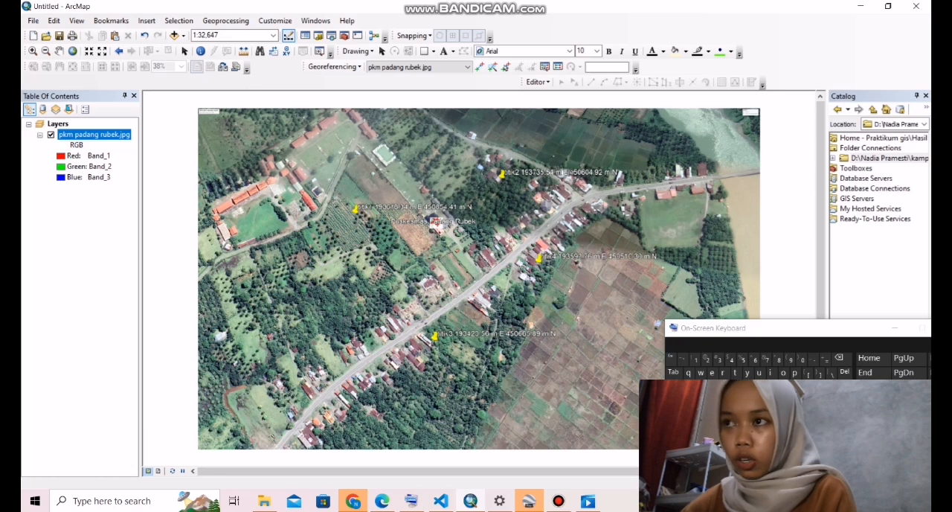
- Rectify the georeferenced image to a TIFF with cell size 1, nearest neighbor resampling and no compression
click(335, 66)
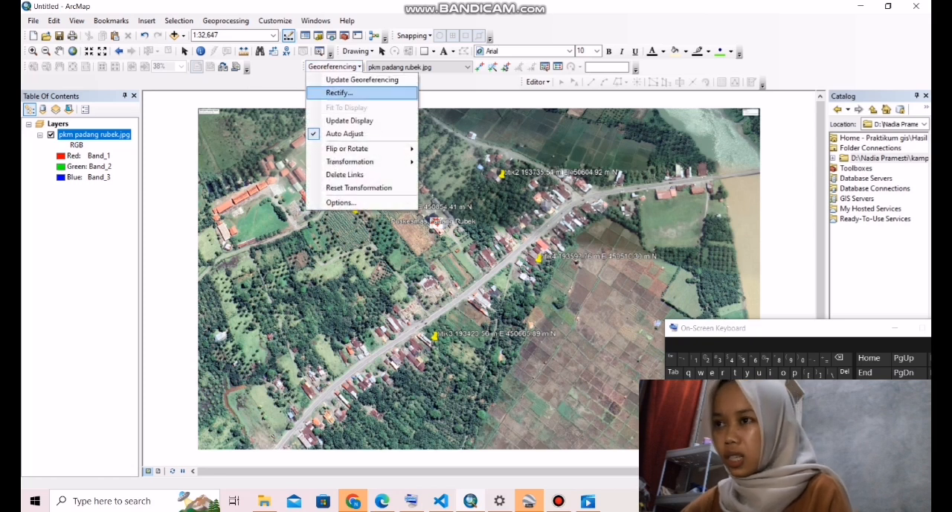
click(339, 92)
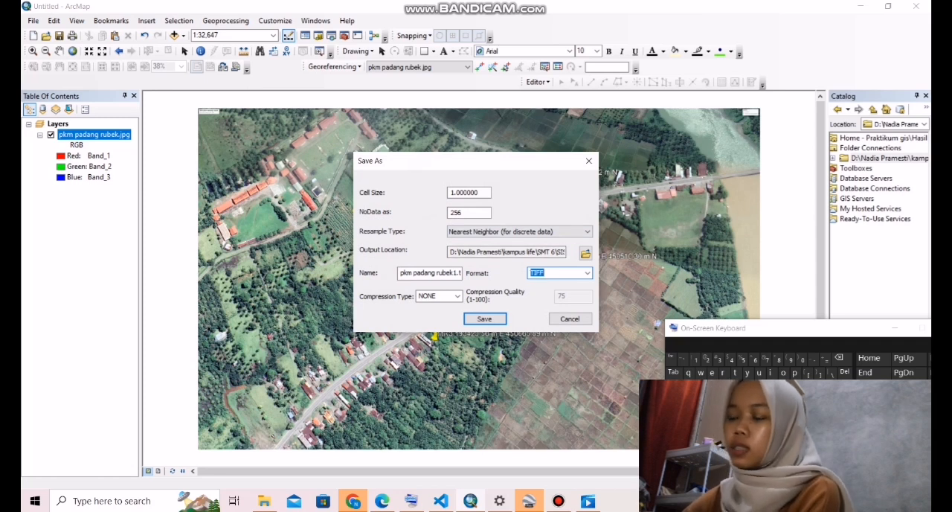
key(Return)
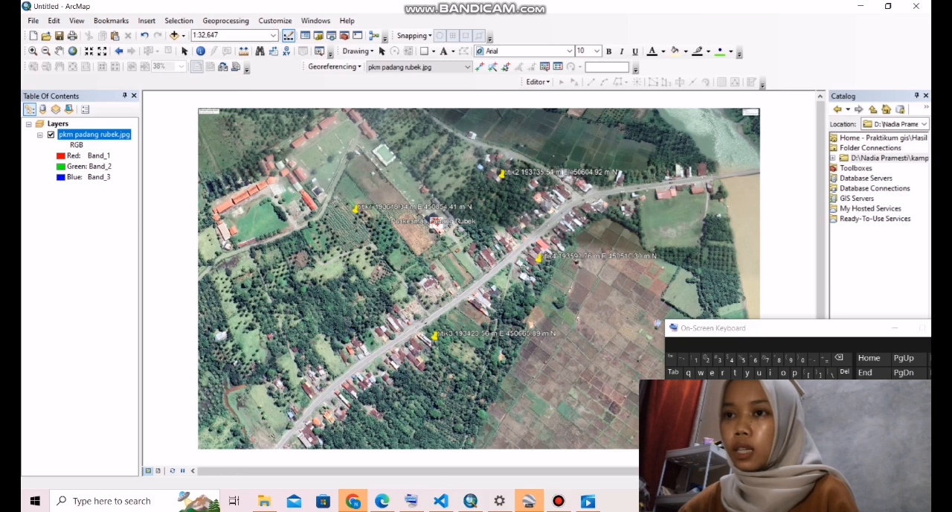
- Replace the pkm padang rubek.jpg layer in the map with the rectified pkm padang rubek1 TIF from the Raster Data folder
right_click(89, 134)
click(121, 151)
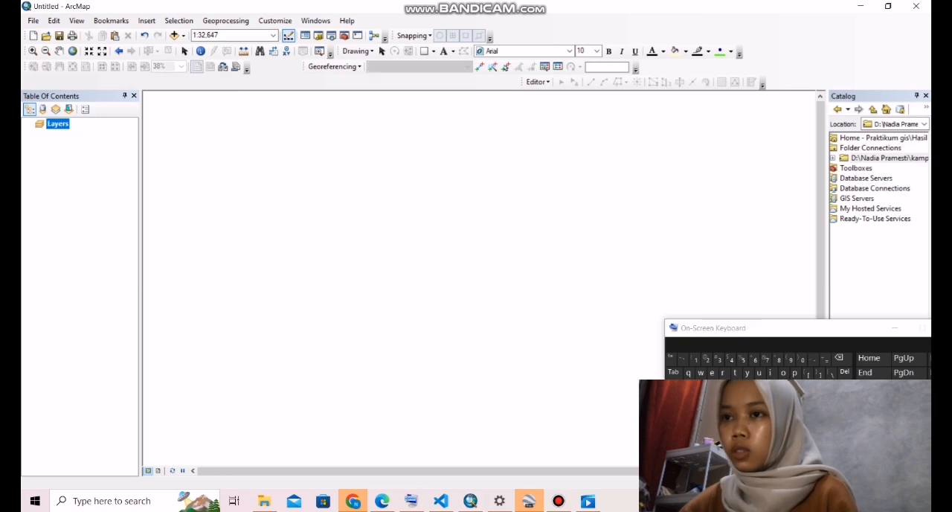
mouse_move(264, 501)
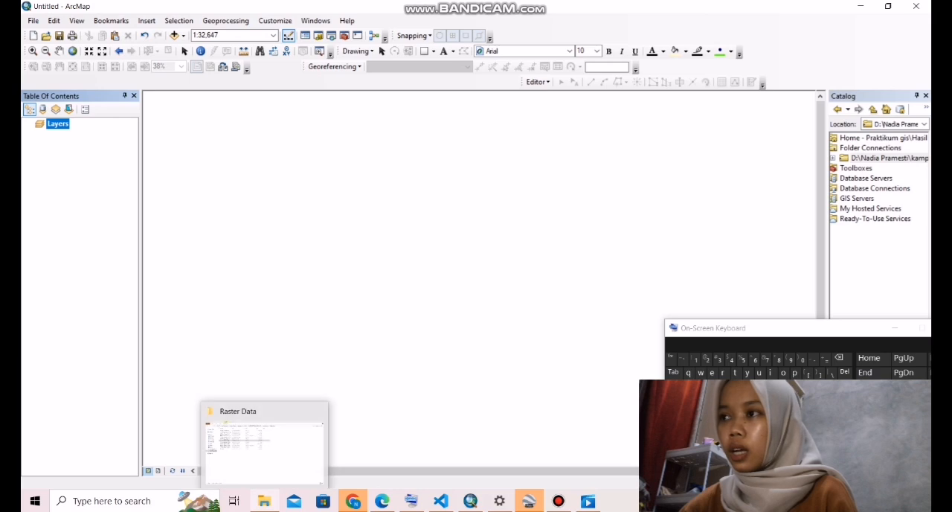
click(265, 445)
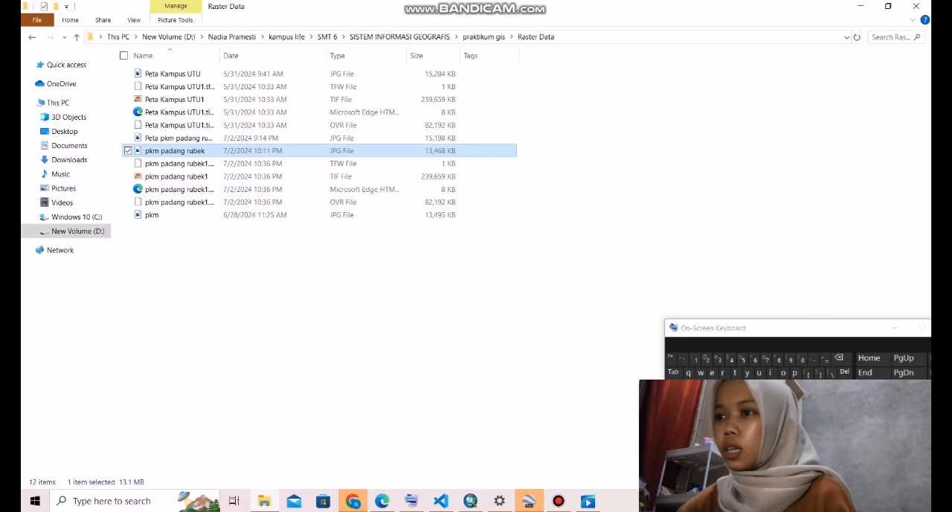
click(178, 176)
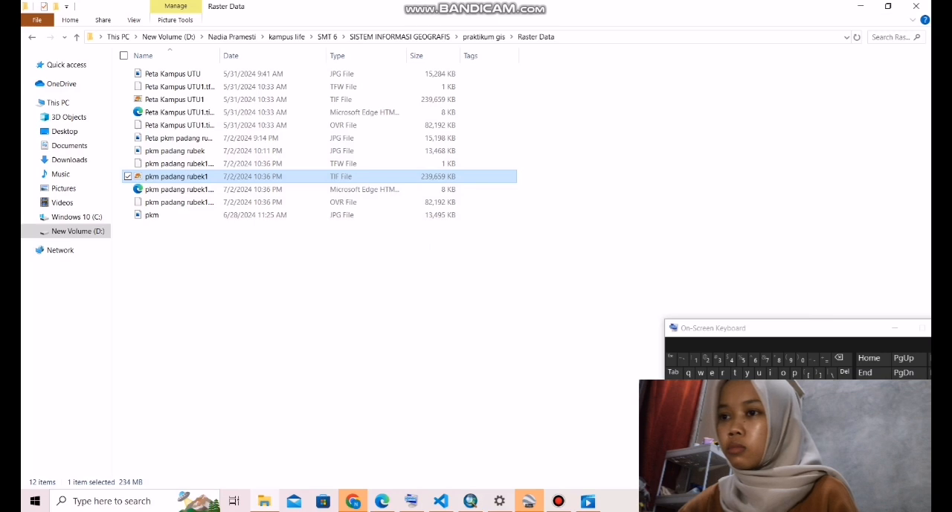
drag(177, 176, 436, 232)
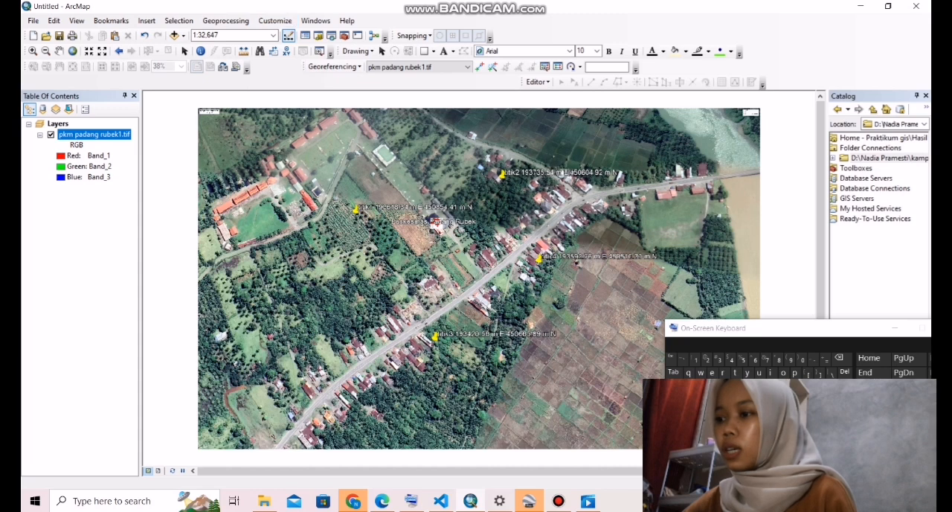
- Review the coordinate system list in the data frame properties and apply WGS 1984 UTM Zone 47N
right_click(490, 199)
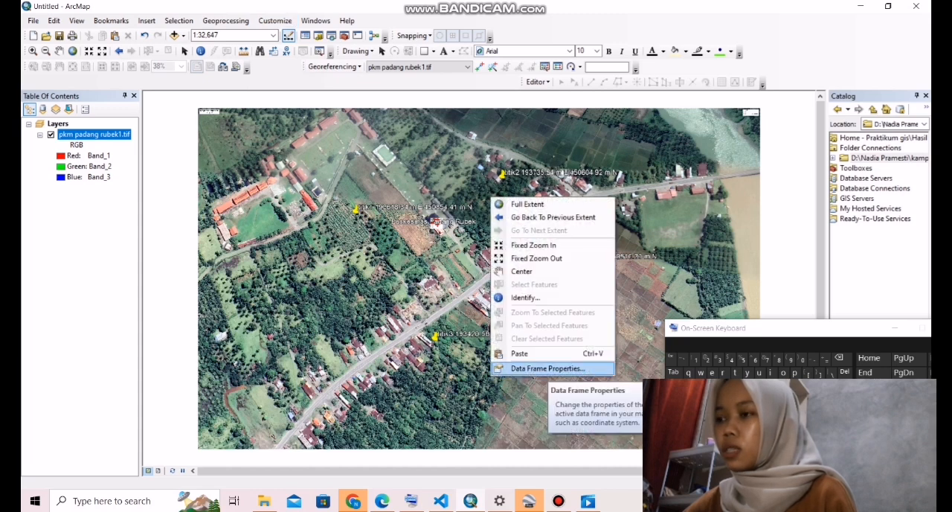
click(548, 368)
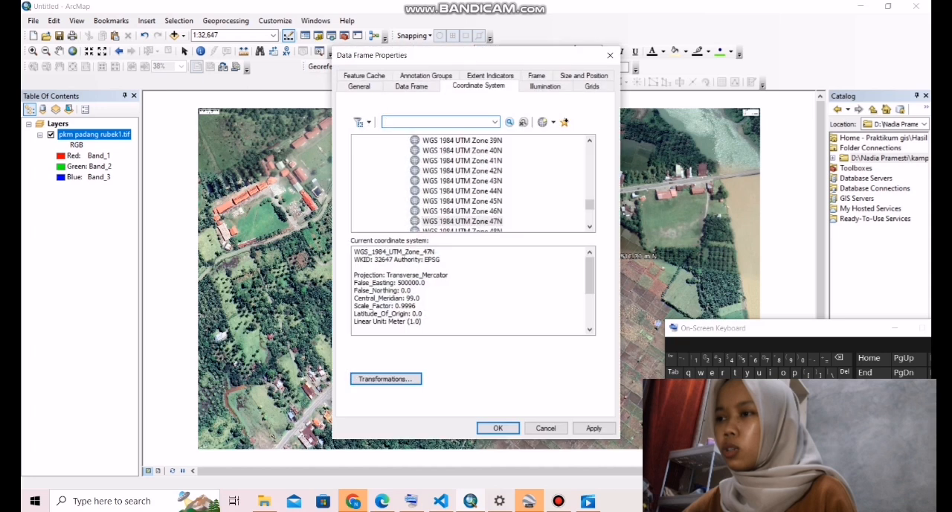
scroll(473, 183, up, 20)
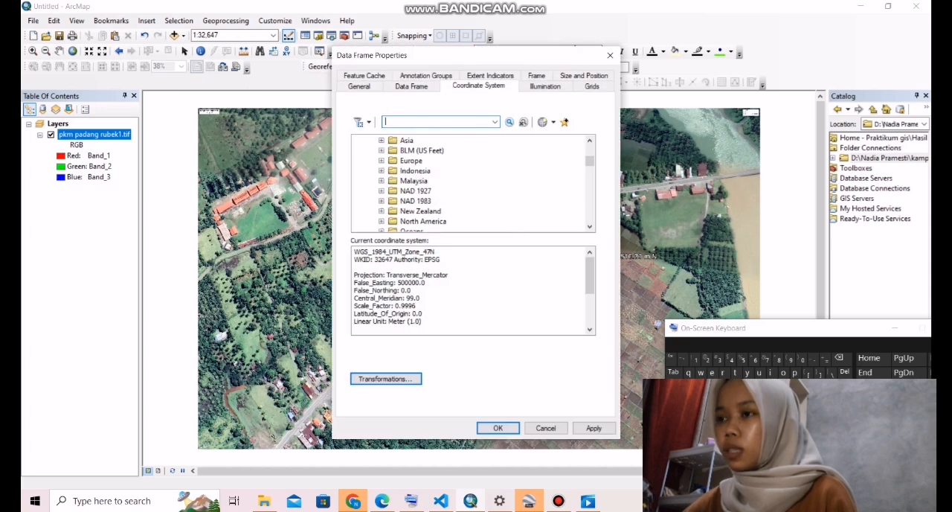
scroll(473, 183, up, 5)
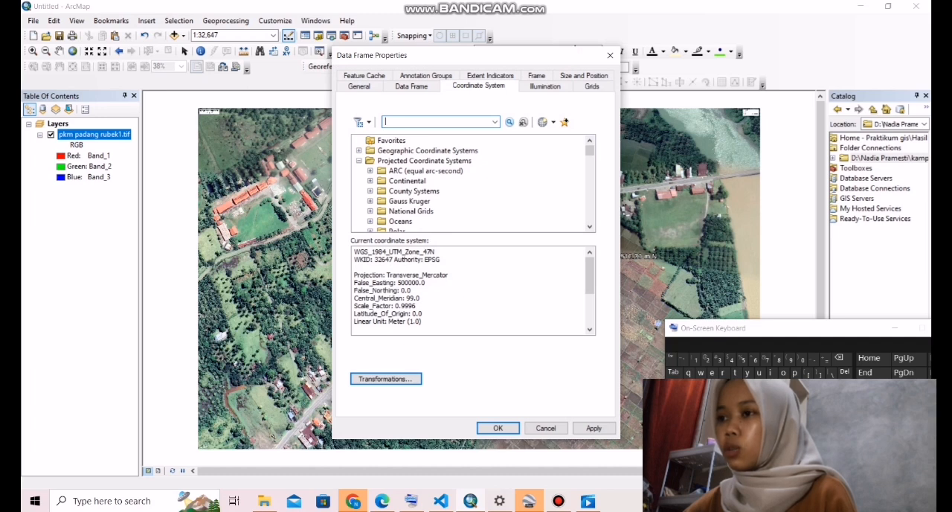
scroll(473, 183, down, 4)
scroll(473, 183, up, 1)
scroll(473, 183, down, 4)
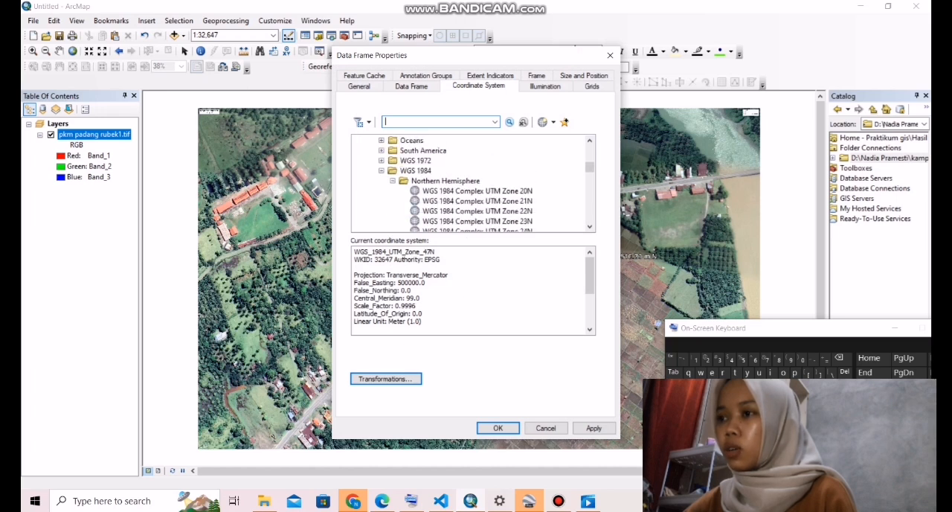
scroll(473, 183, down, 1)
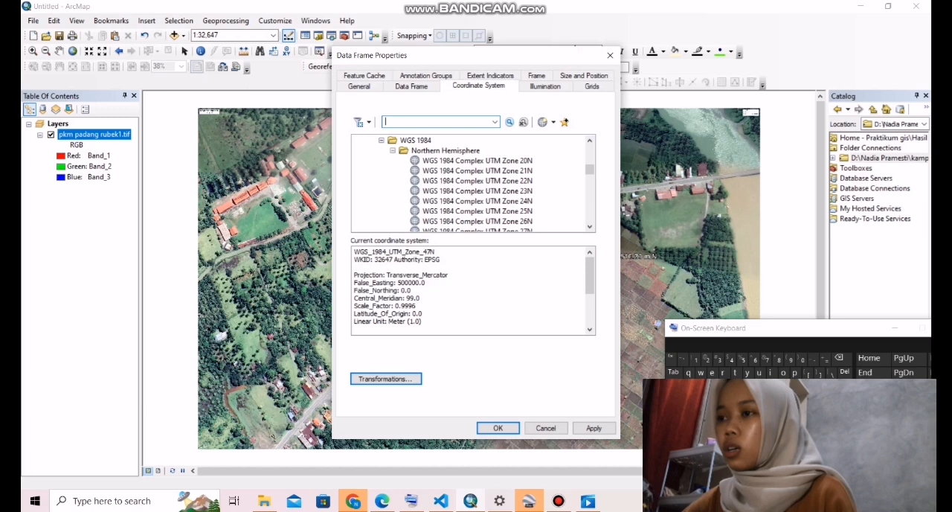
scroll(473, 183, down, 3)
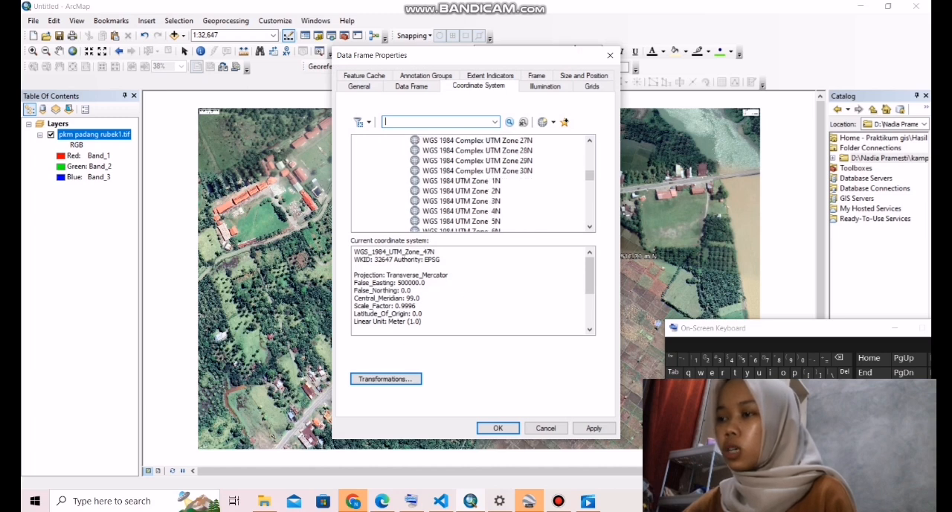
scroll(473, 183, down, 4)
scroll(474, 183, down, 11)
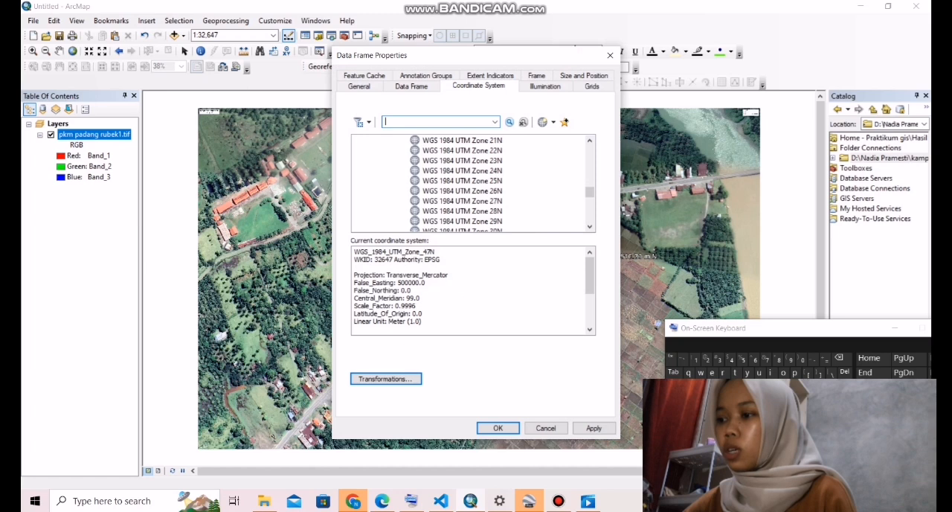
click(594, 428)
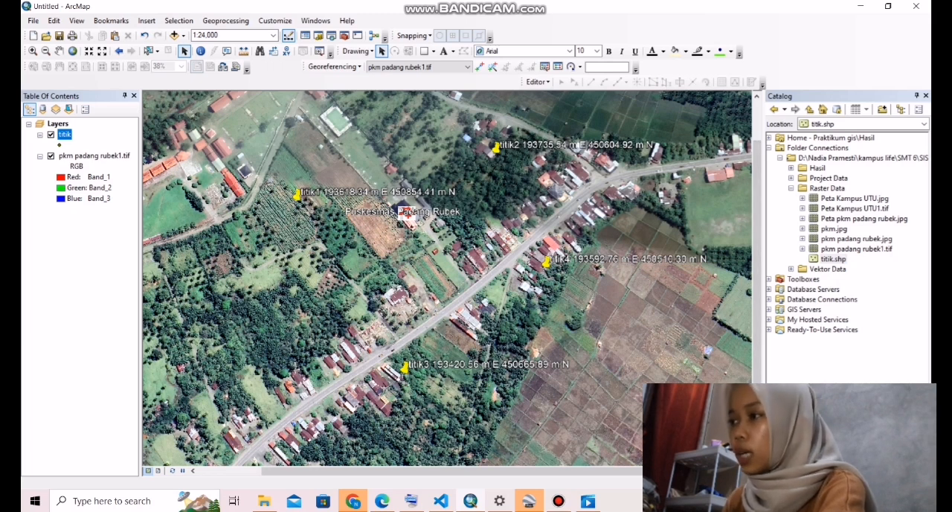
- Start creating a new shapefile in the Raster Data folder
right_click(821, 188)
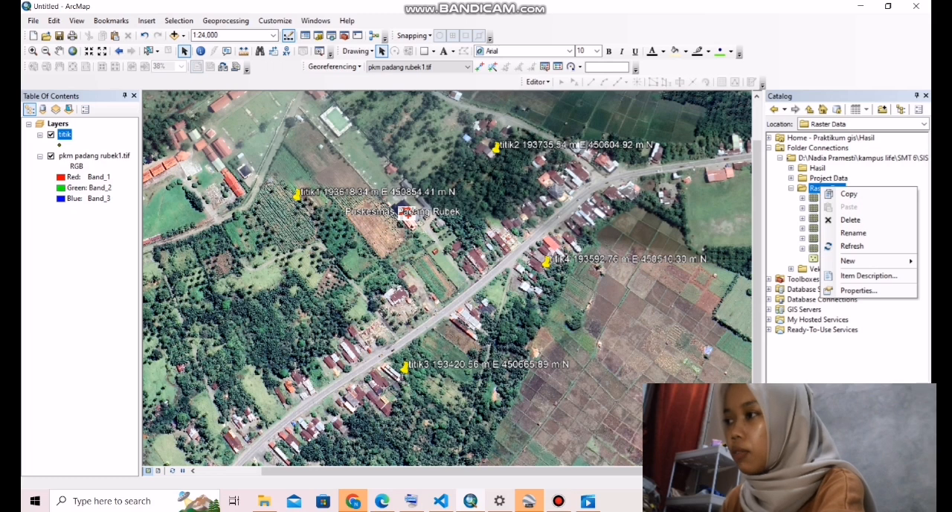
mouse_move(852, 261)
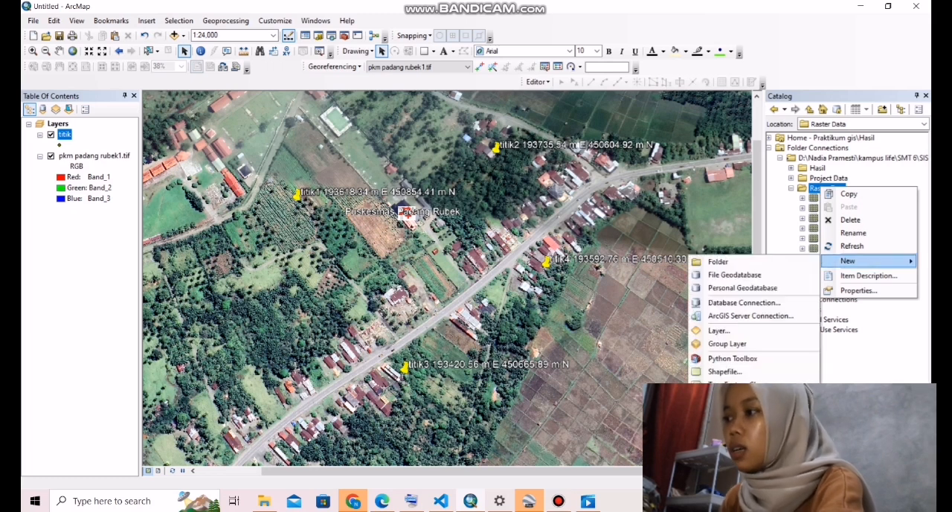
click(737, 371)
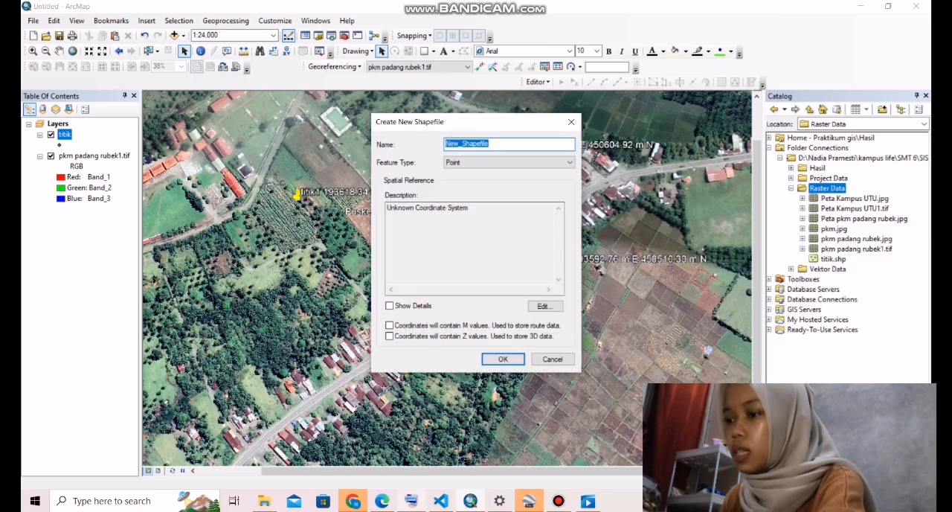
- Name the new shapefile "titik gedung" and set its feature type to Point
click(411, 501)
click(513, 144)
key(BackSpace)
key(BackSpace)
key(BackSpace)
key(BackSpace)
key(BackSpace)
key(BackSpace)
key(BackSpace)
key(BackSpace)
key(BackSpace)
key(BackSpace)
key(BackSpace)
key(BackSpace)
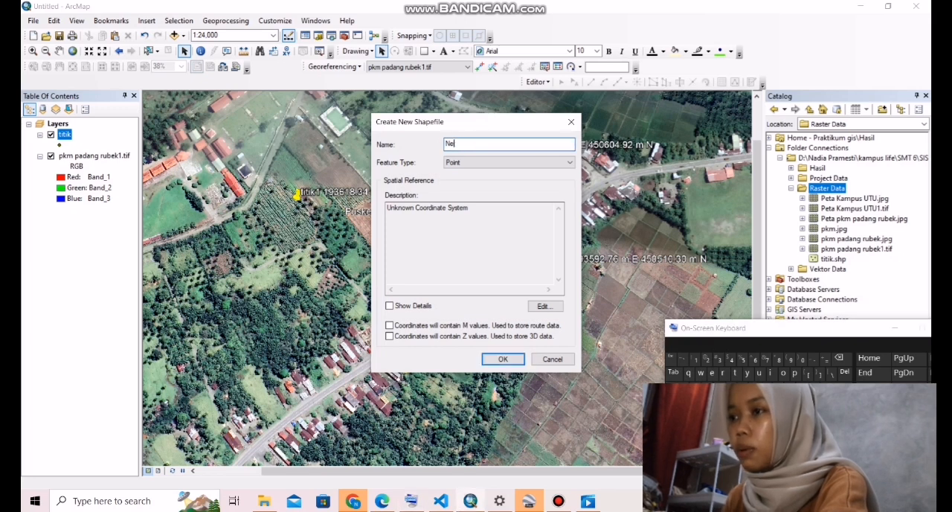
text(titi)
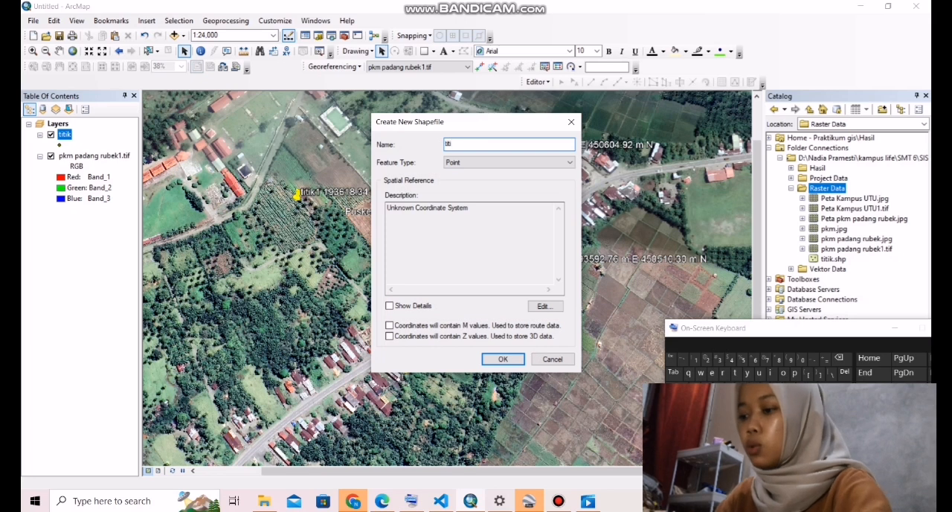
click(766, 384)
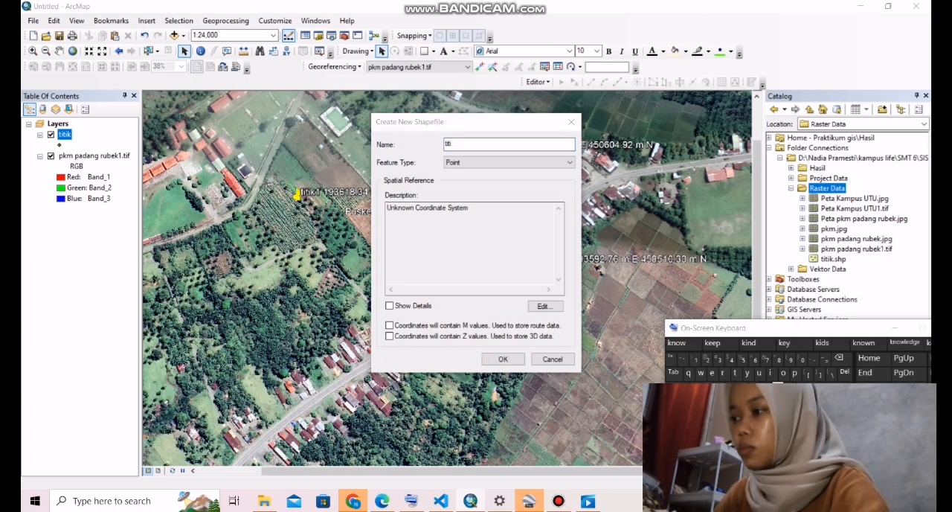
click(455, 144)
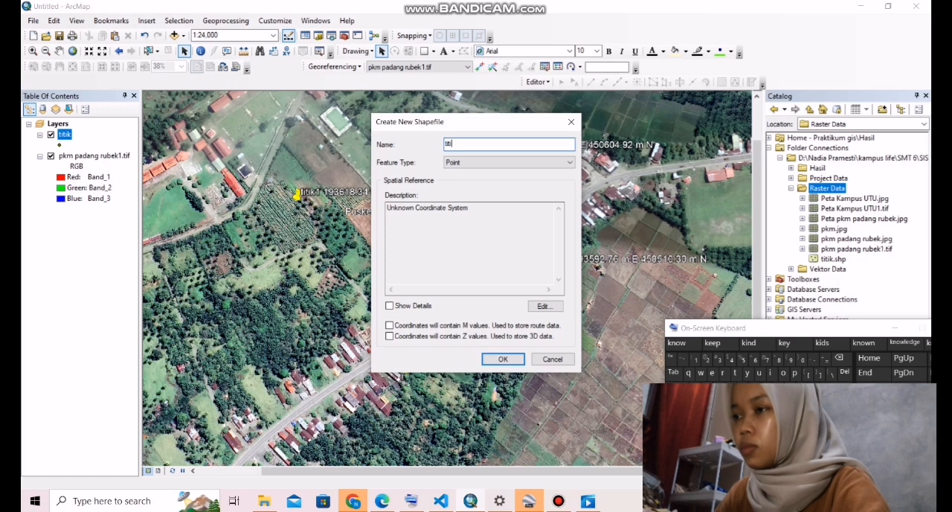
text(k)
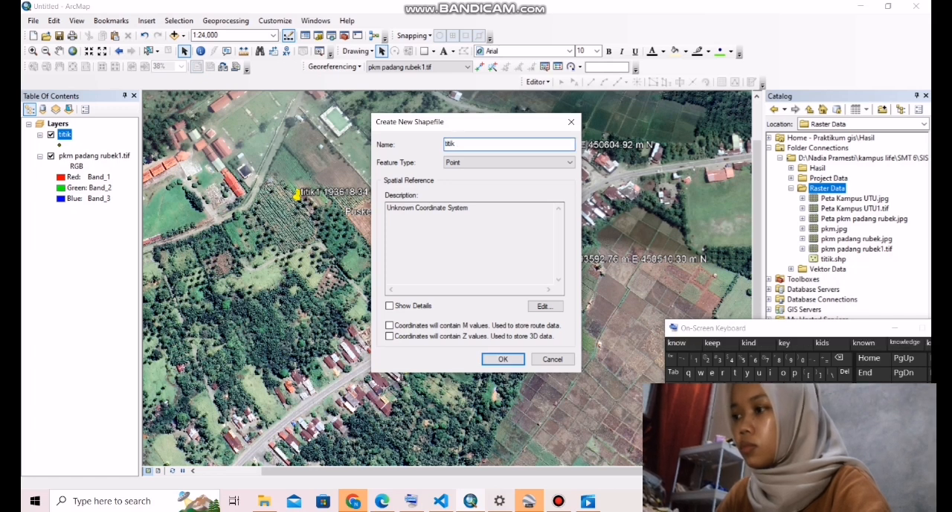
text( ge)
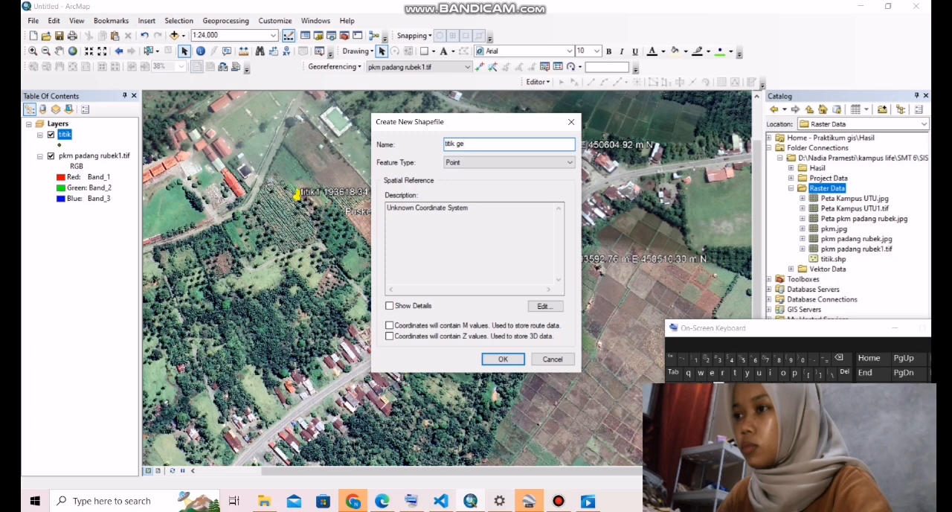
text(d)
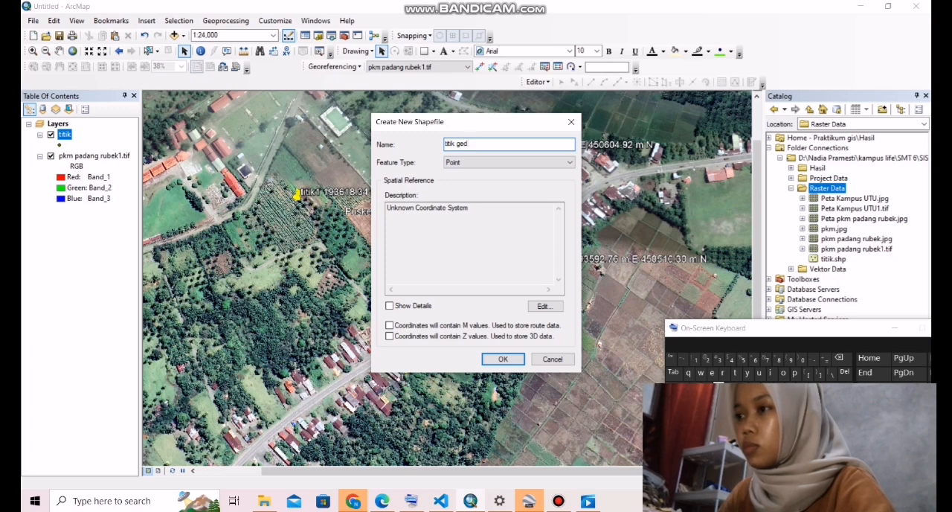
text(ung)
key(Tab)
click(509, 162)
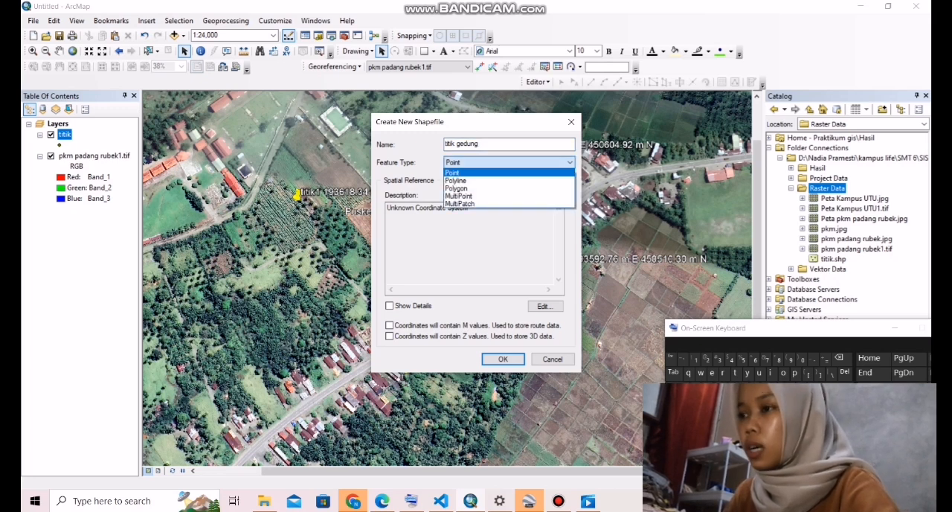
click(507, 171)
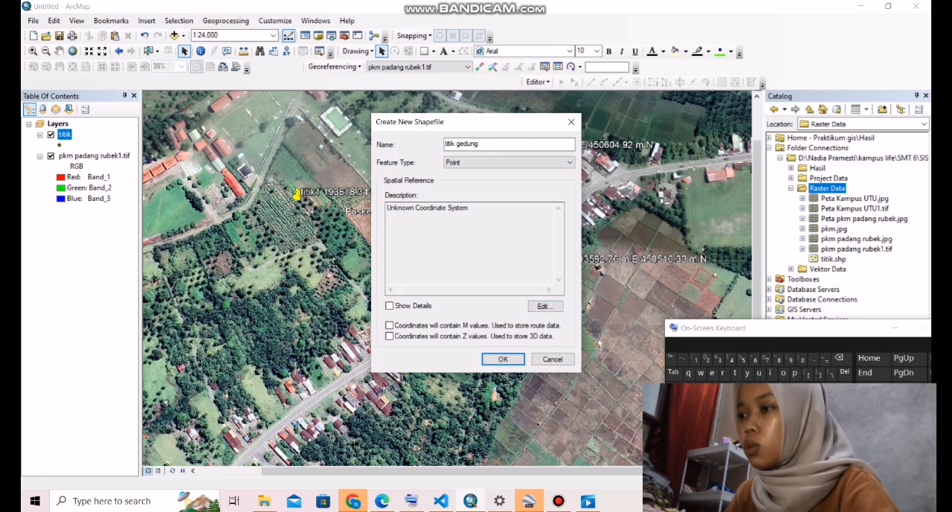
- Assign the WGS 1984 UTM Zone 47N coordinate system to the titik gedung shapefile and create it
click(544, 305)
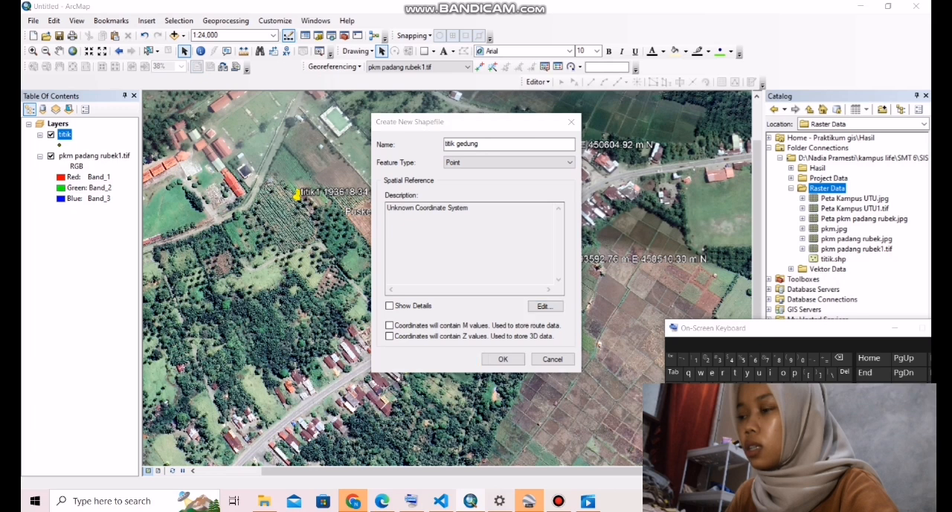
double_click(428, 168)
scroll(476, 189, down, 2)
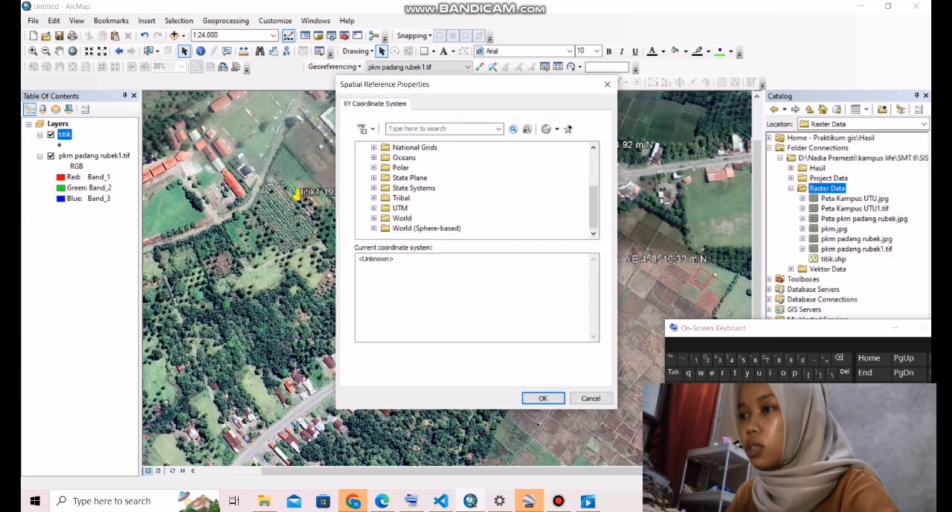
double_click(400, 209)
scroll(476, 191, down, 2)
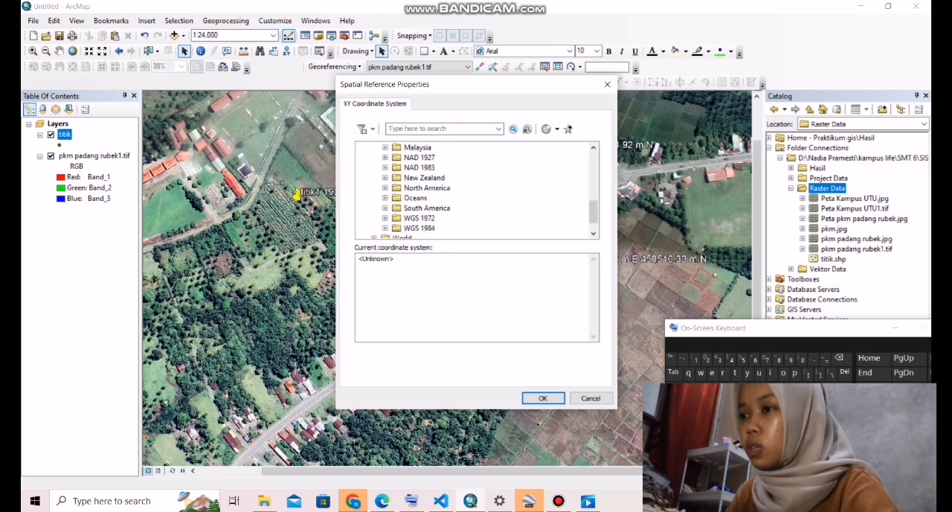
double_click(419, 229)
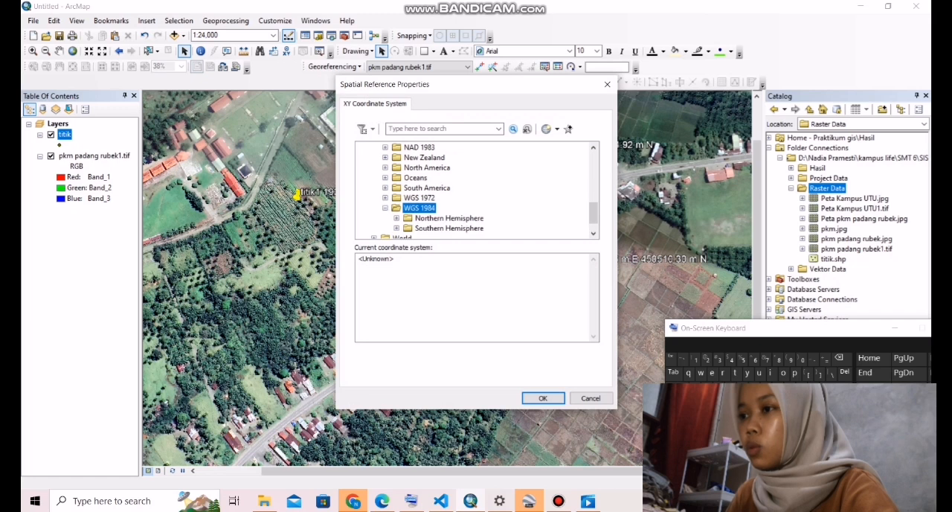
scroll(476, 191, down, 1)
double_click(449, 198)
scroll(476, 191, down, 8)
scroll(476, 190, down, 10)
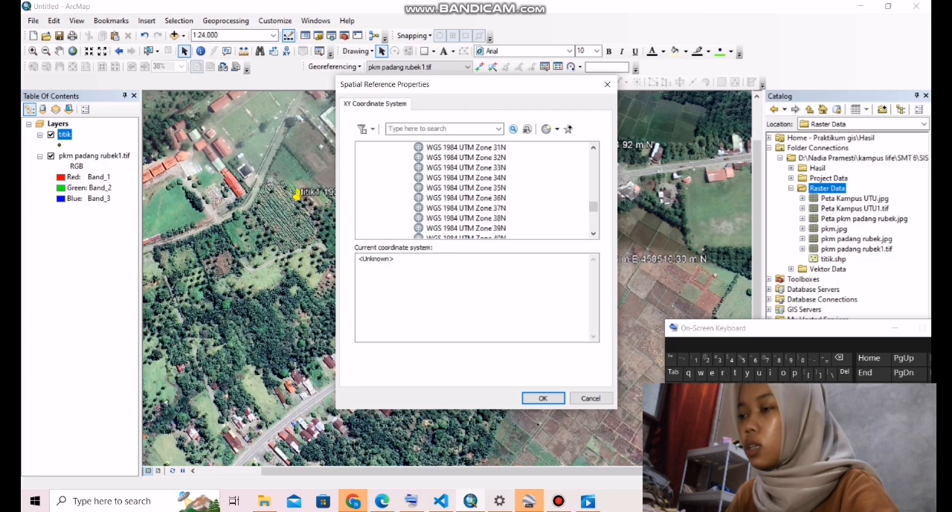
scroll(476, 191, down, 1)
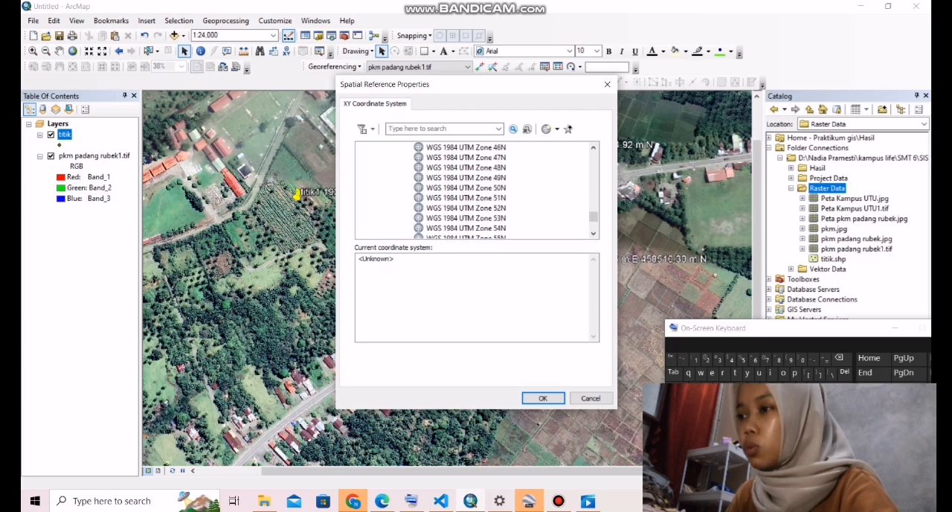
click(466, 157)
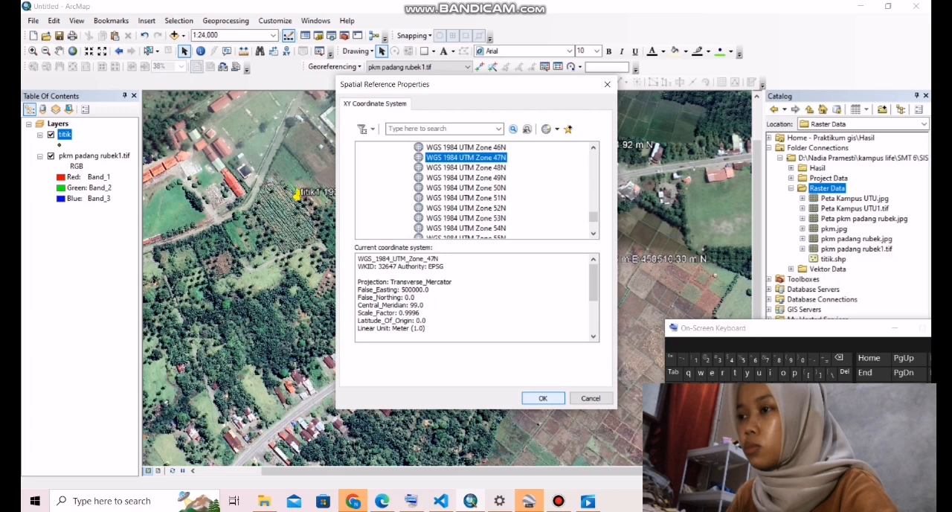
click(543, 398)
click(503, 358)
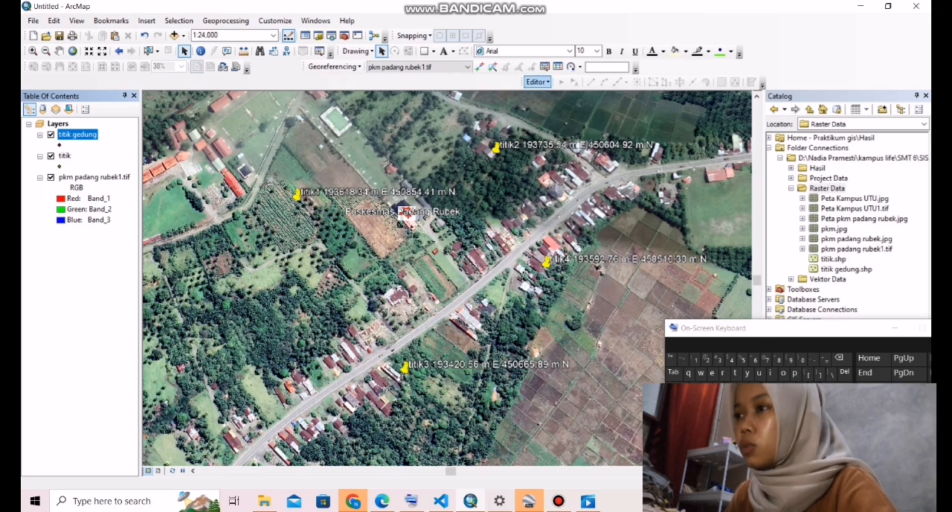
- Start editing and place titik gedung points beside the titik4 marker, at Puskesmas Padang Rubek, and on the roadside buildings west of titik3
click(536, 81)
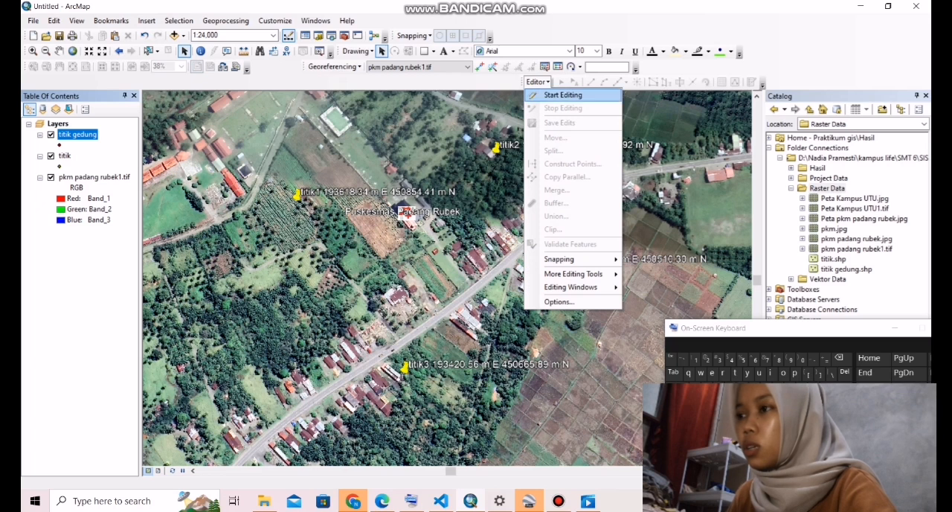
click(563, 95)
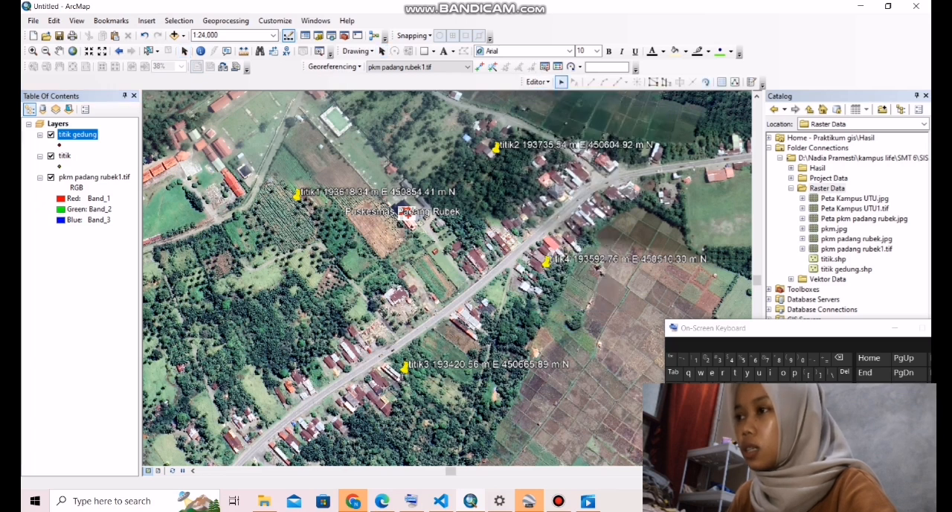
click(751, 82)
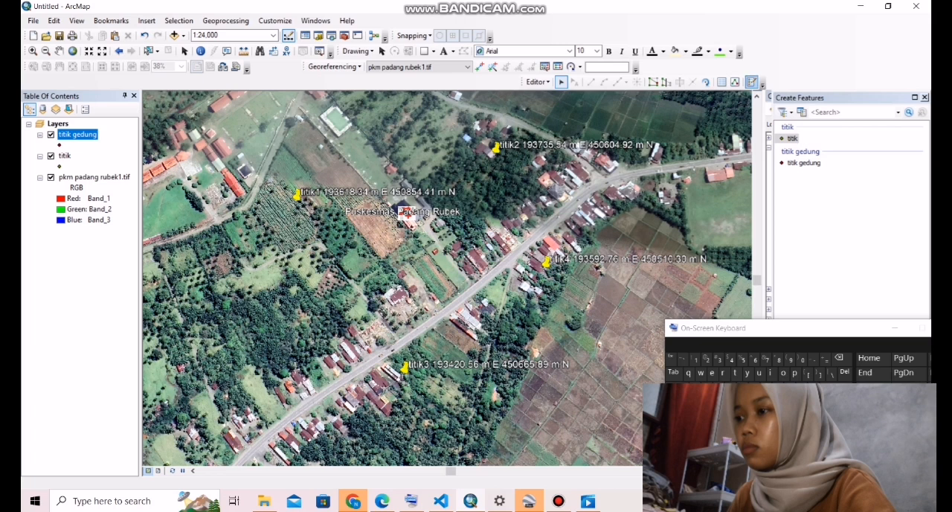
click(804, 163)
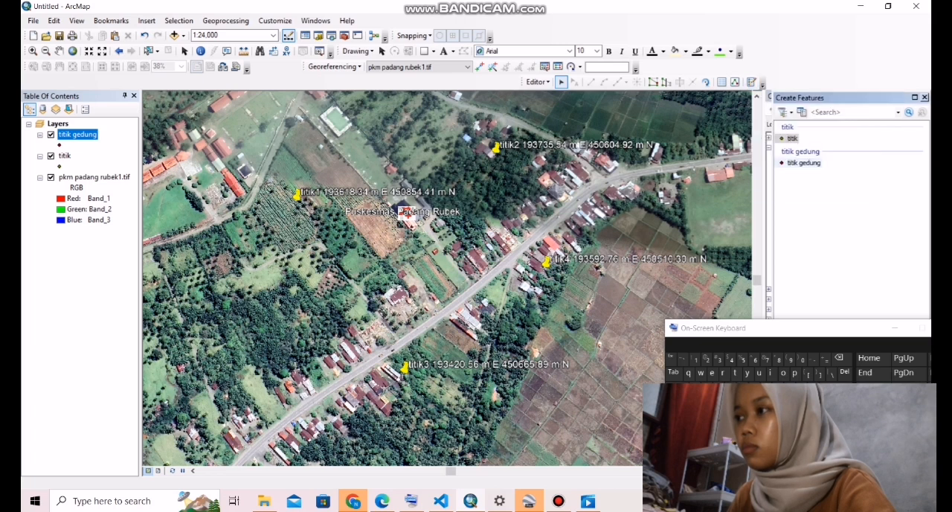
click(543, 266)
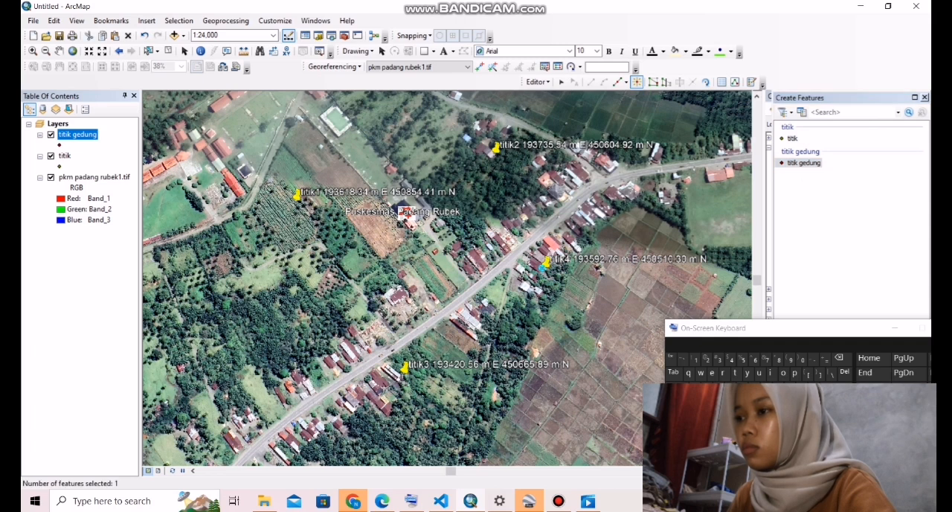
click(407, 229)
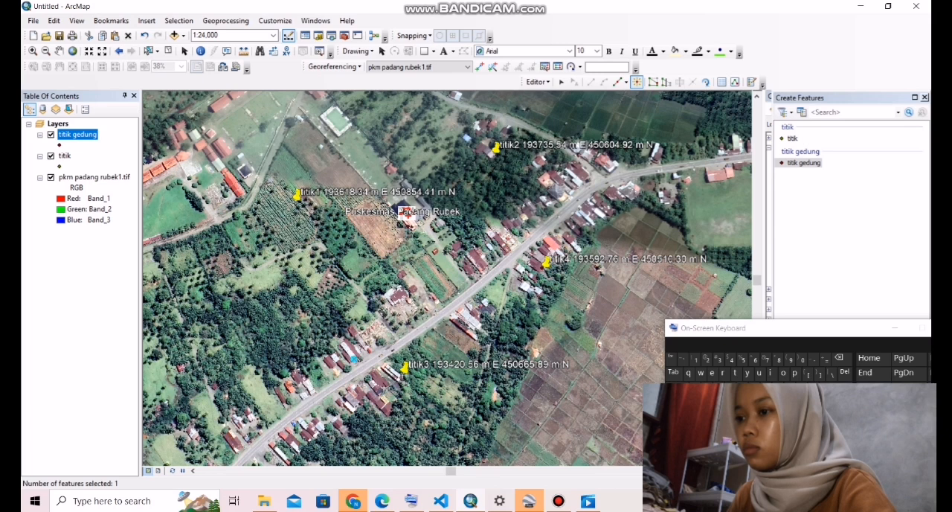
- Change the titik gedung layer's symbol to the green Circle 2 at size 18
click(60, 145)
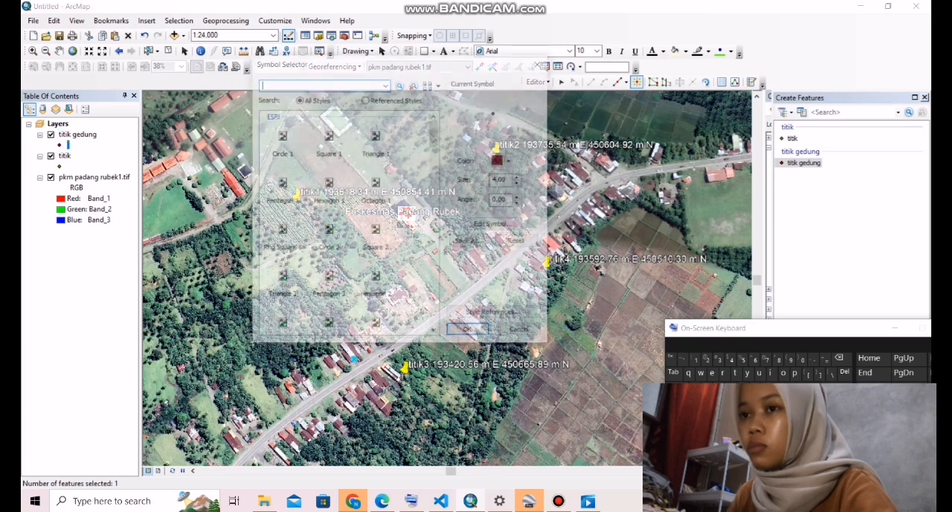
click(328, 234)
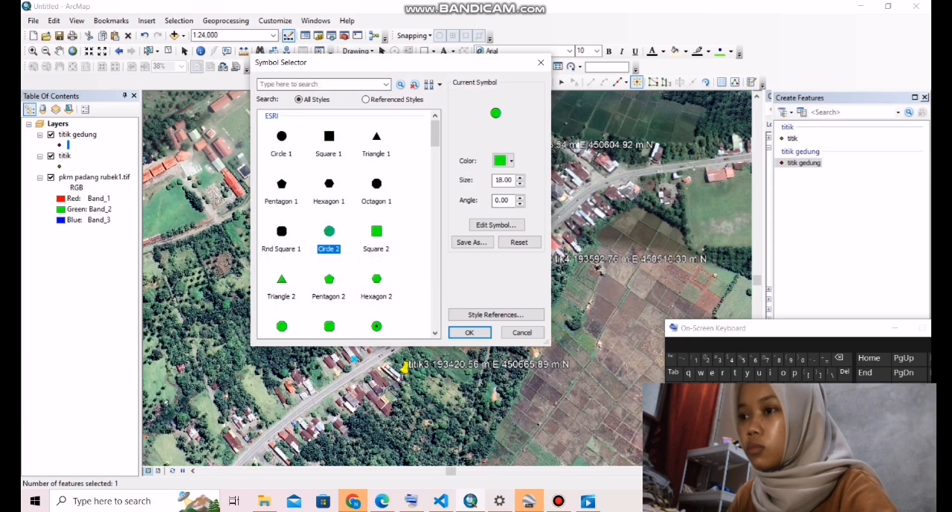
click(469, 332)
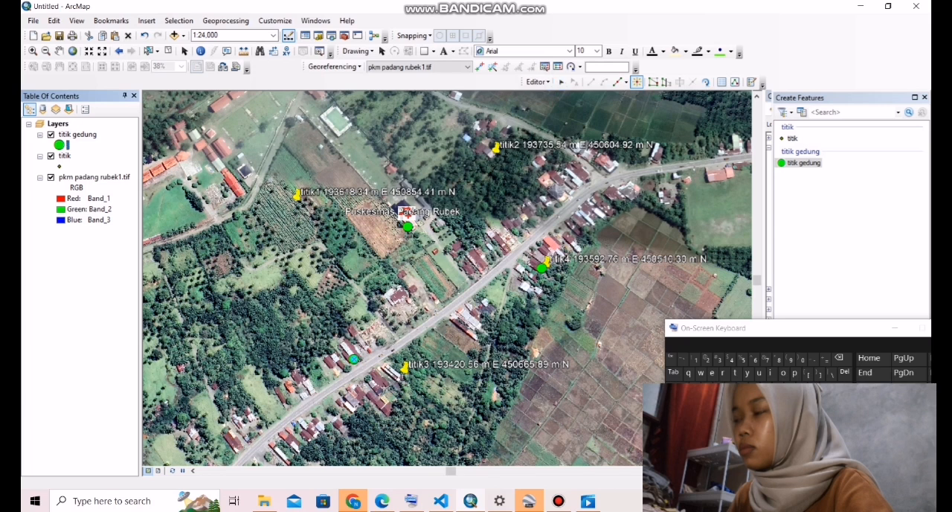
- Stop editing, save the titik gedung edits, and close the feature creation window
click(537, 82)
click(563, 108)
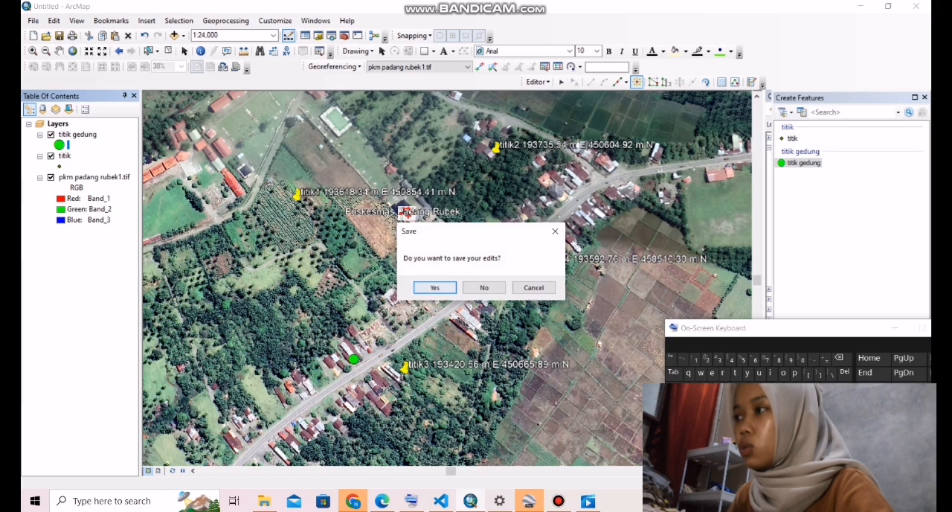
click(434, 287)
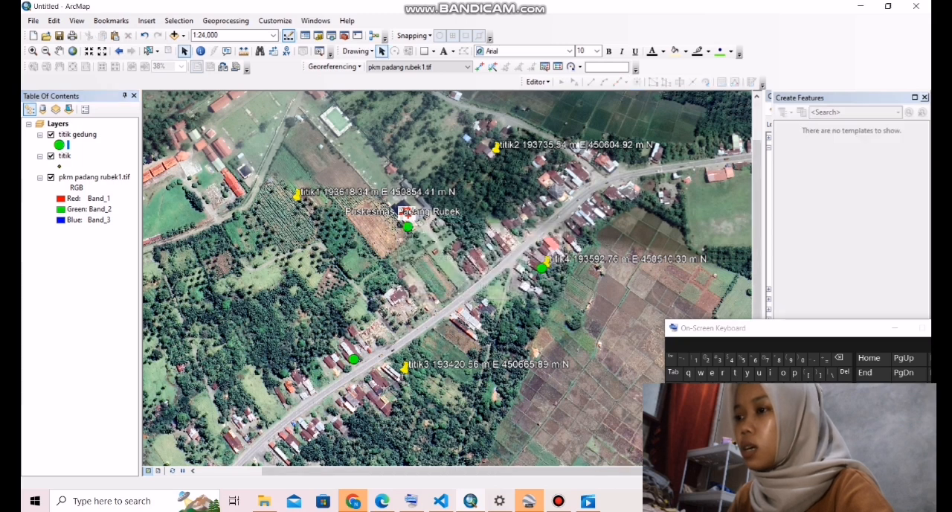
click(925, 97)
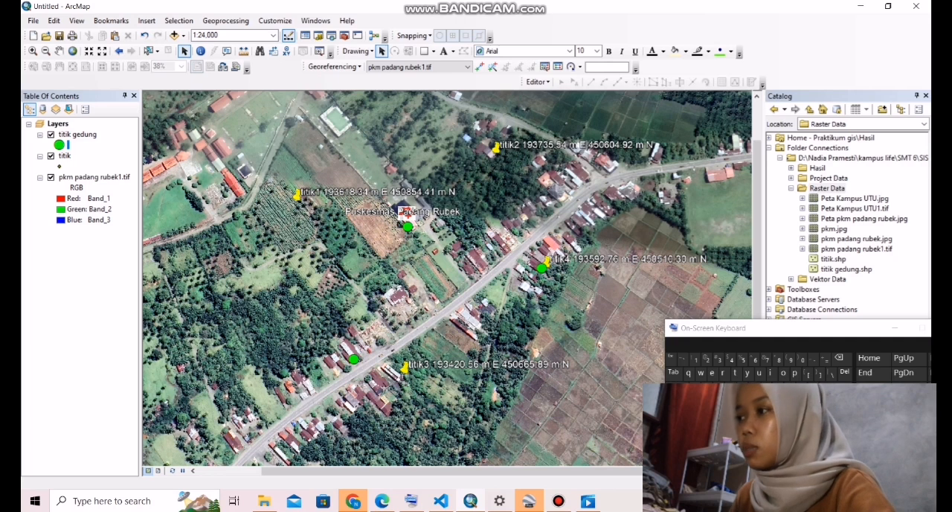
- Set up a new shapefile in the Raster Data folder, named jalan, with feature type Polyline
click(895, 328)
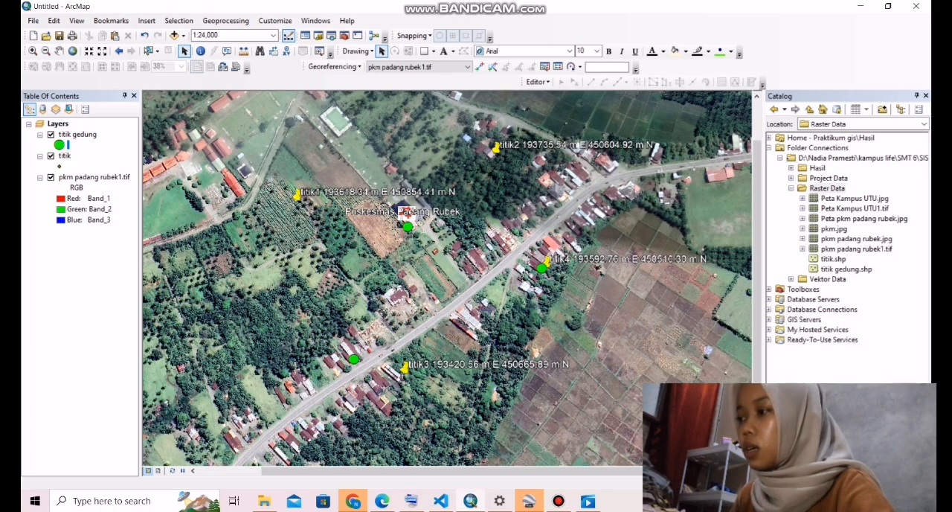
right_click(815, 190)
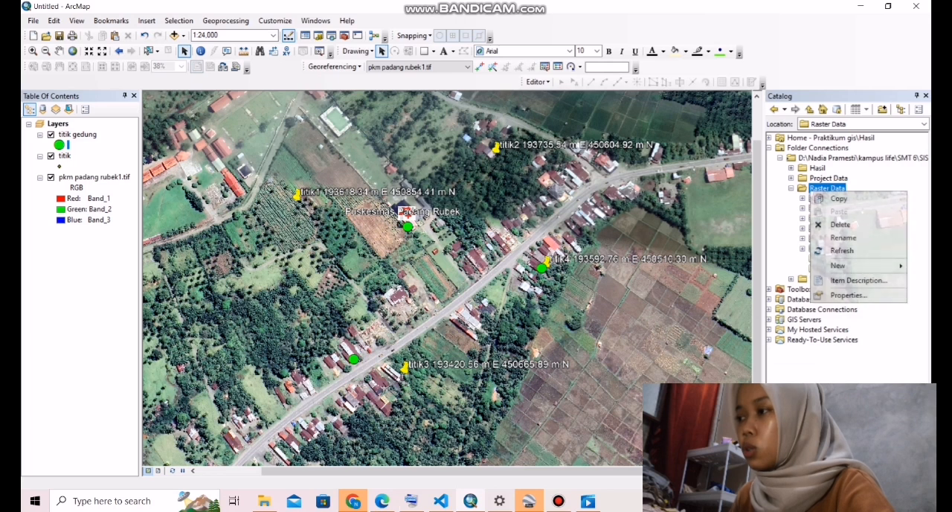
mouse_move(856, 265)
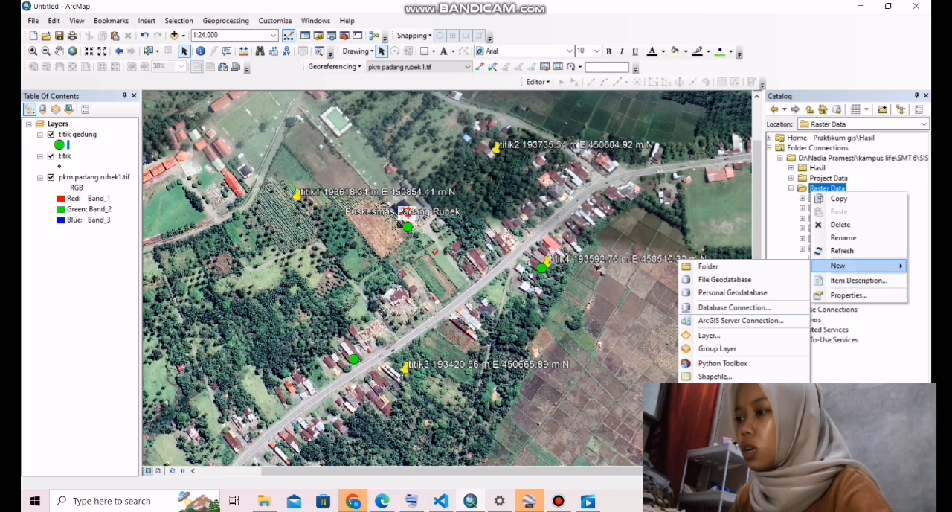
click(714, 376)
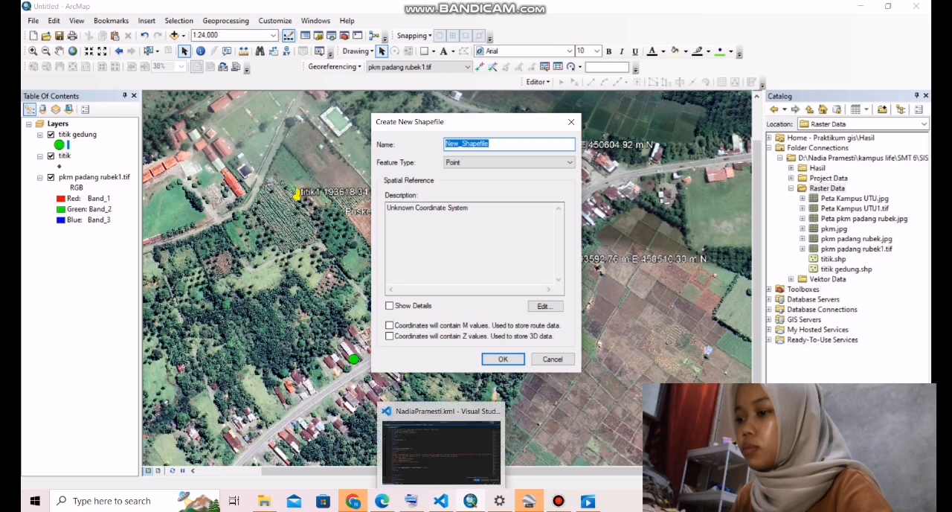
click(411, 501)
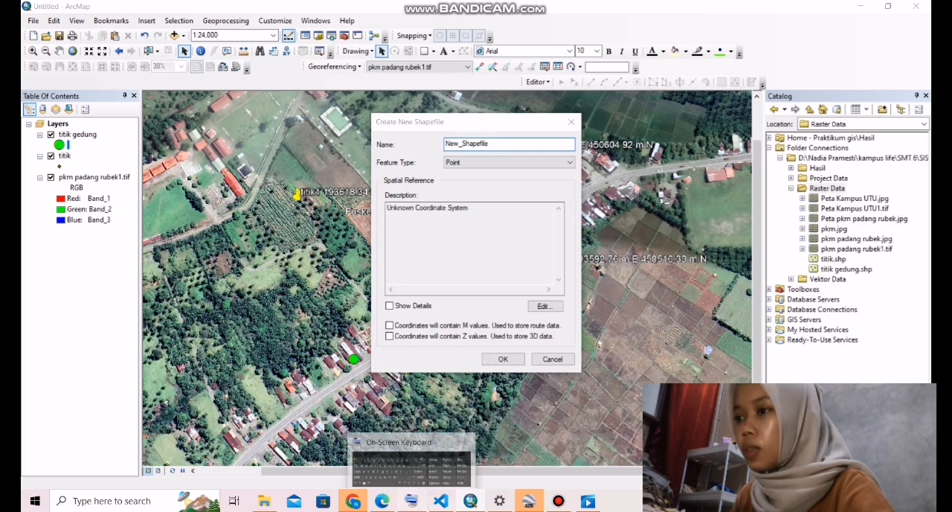
click(491, 145)
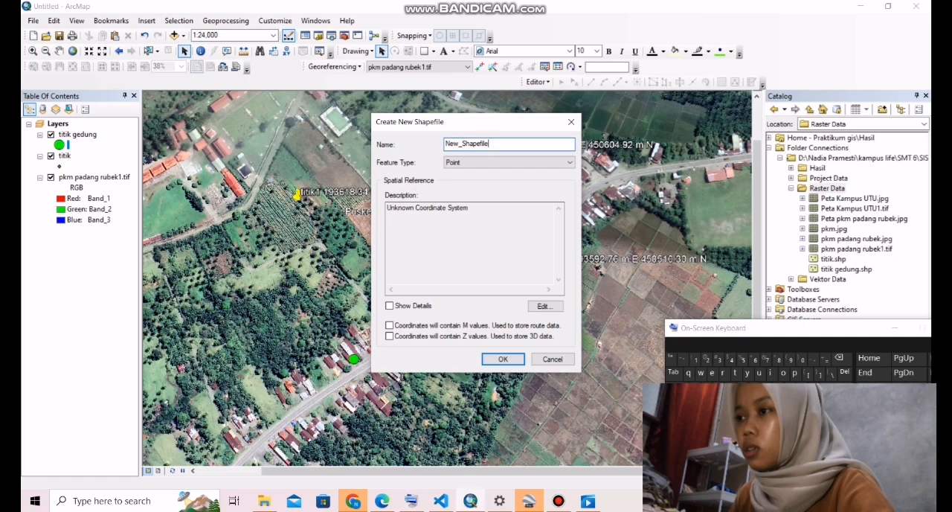
key(BackSpace)
key(BackSpace)
key(BackSpace)
key(BackSpace)
key(BackSpace)
key(BackSpace)
key(BackSpace)
key(BackSpace)
key(BackSpace)
key(BackSpace)
key(BackSpace)
key(BackSpace)
key(BackSpace)
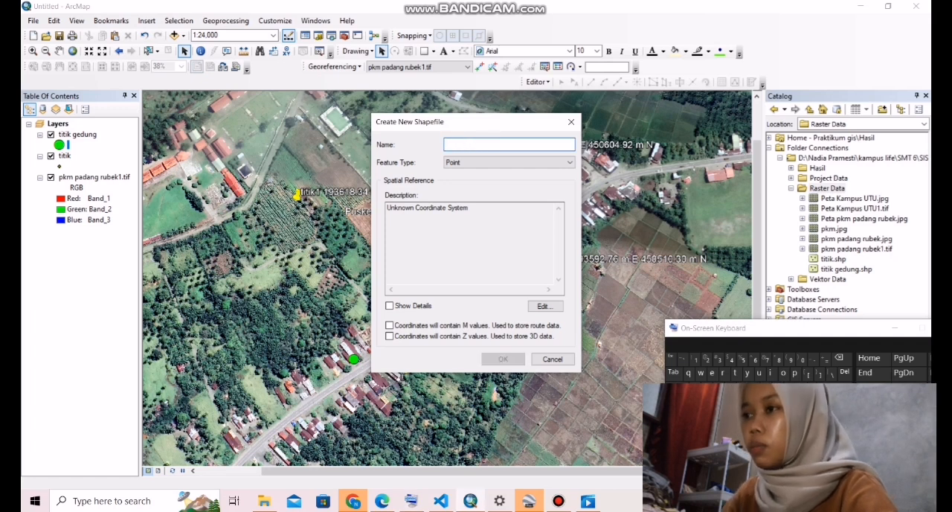
click(766, 386)
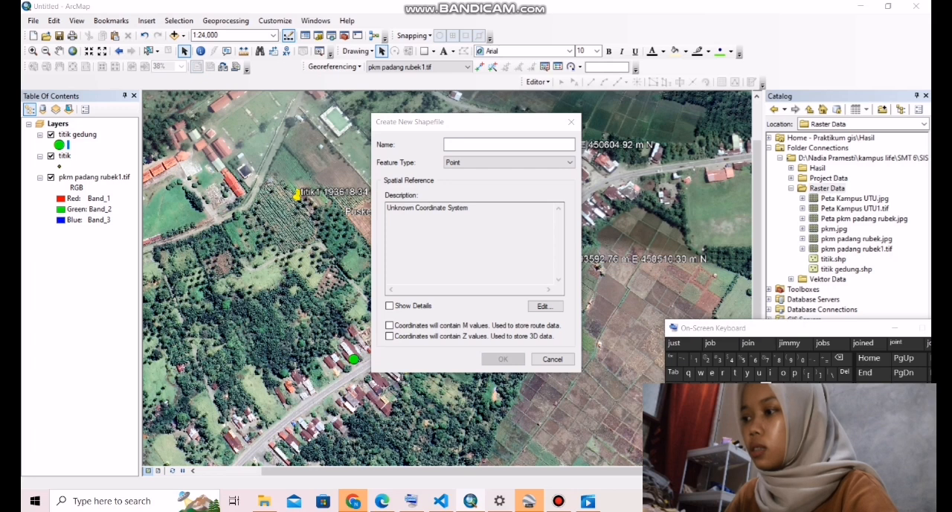
click(508, 144)
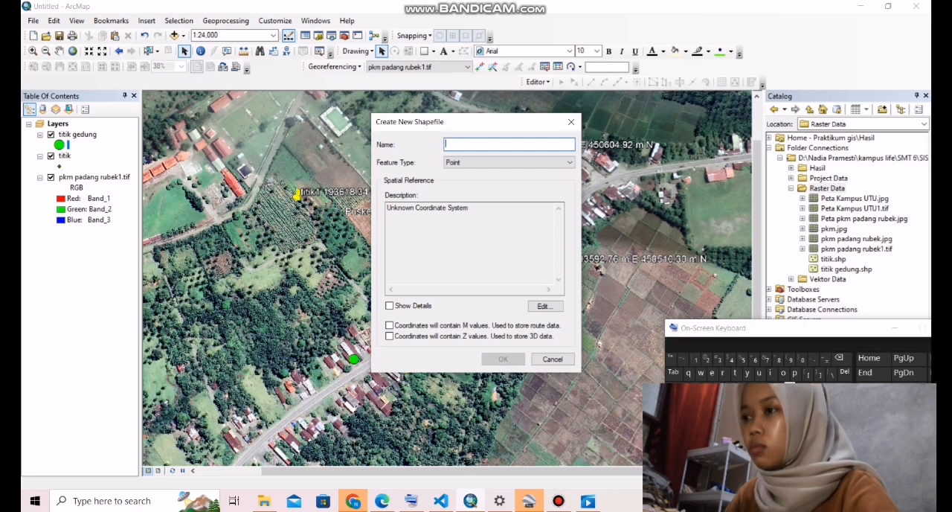
text(j)
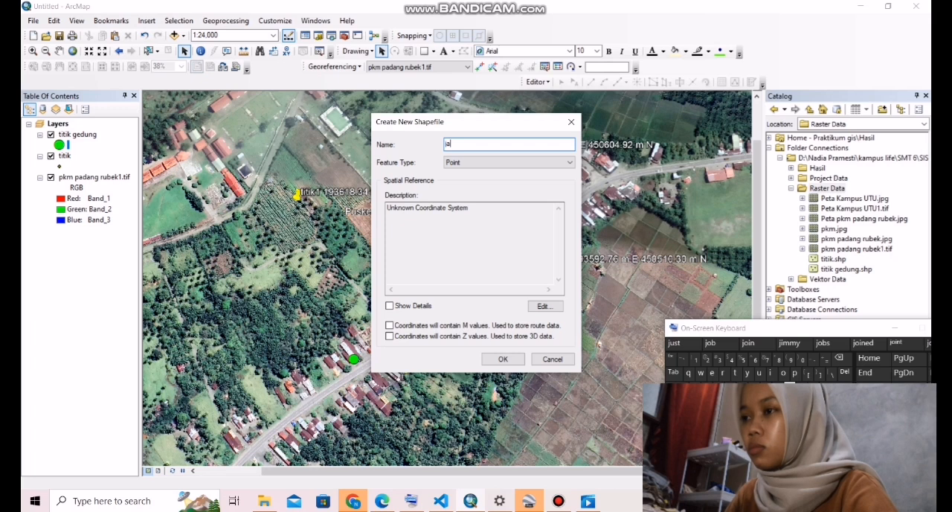
text(alan)
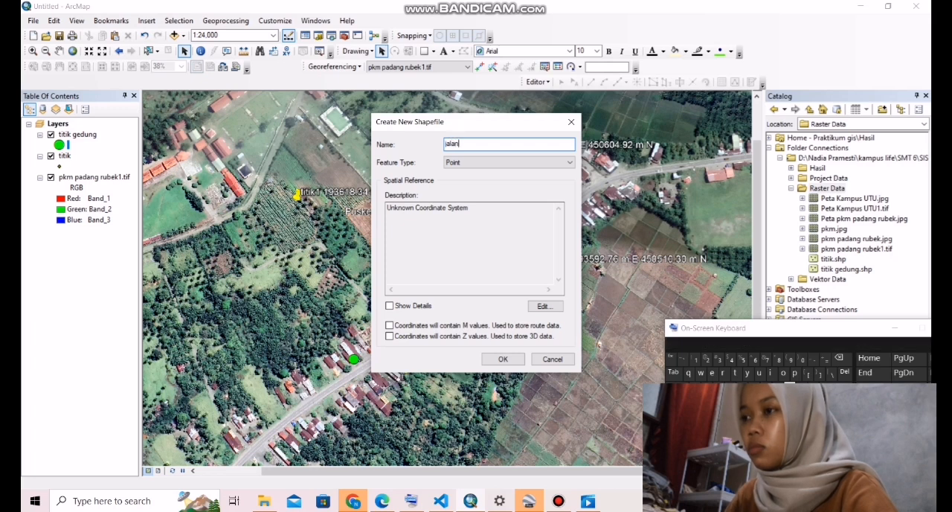
click(509, 162)
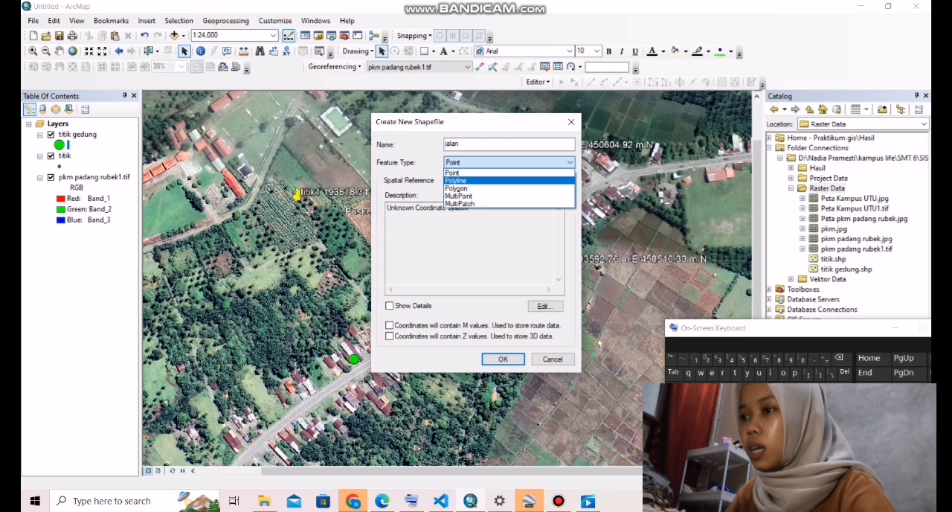
click(456, 180)
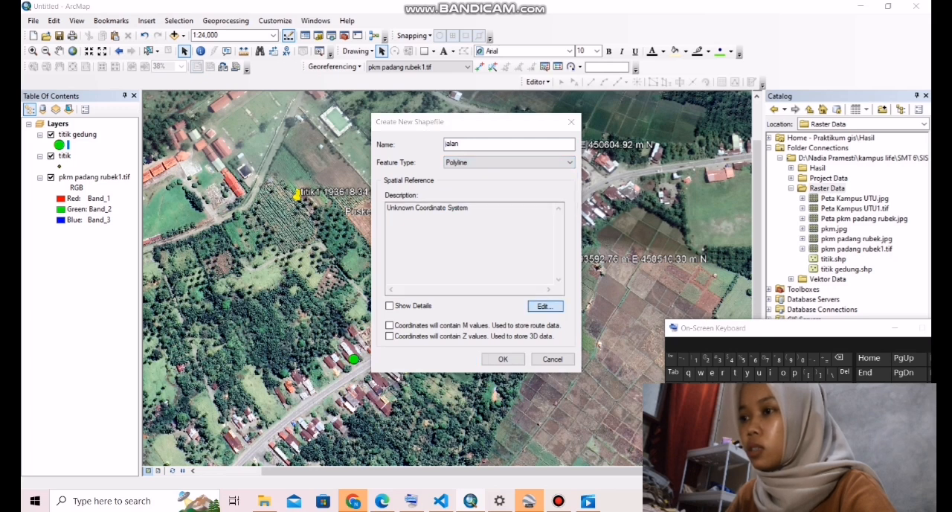
- Assign the projected coordinate system WGS 1984 UTM Zone 47N to the jalan shapefile and create it
click(545, 306)
double_click(428, 168)
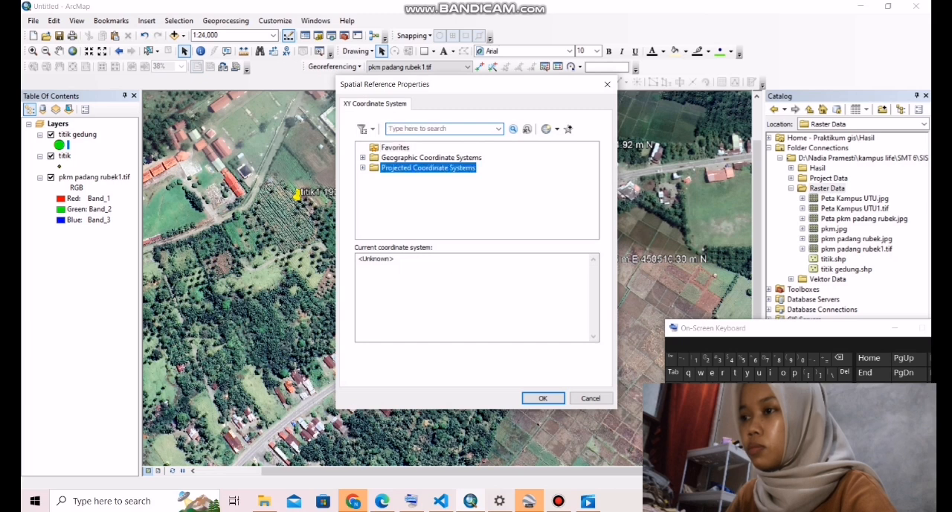
scroll(476, 190, down, 2)
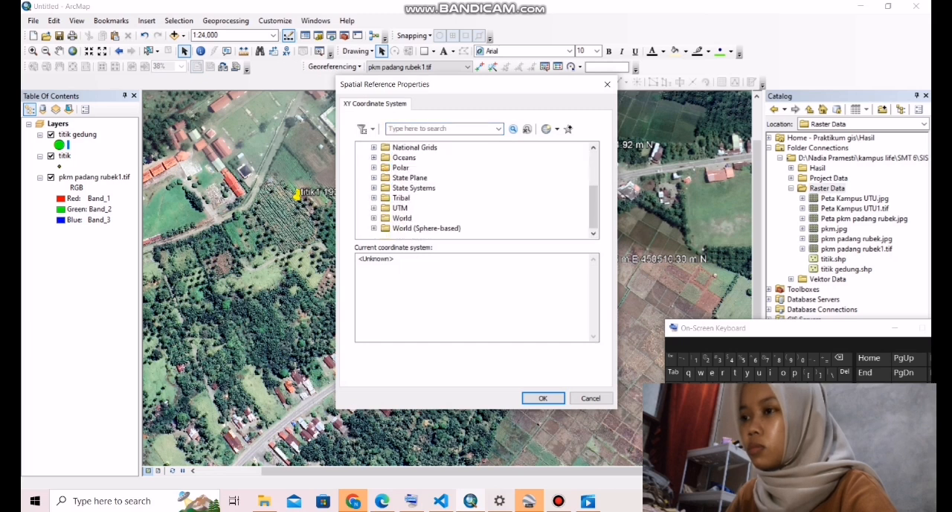
double_click(400, 208)
scroll(400, 209, down, 2)
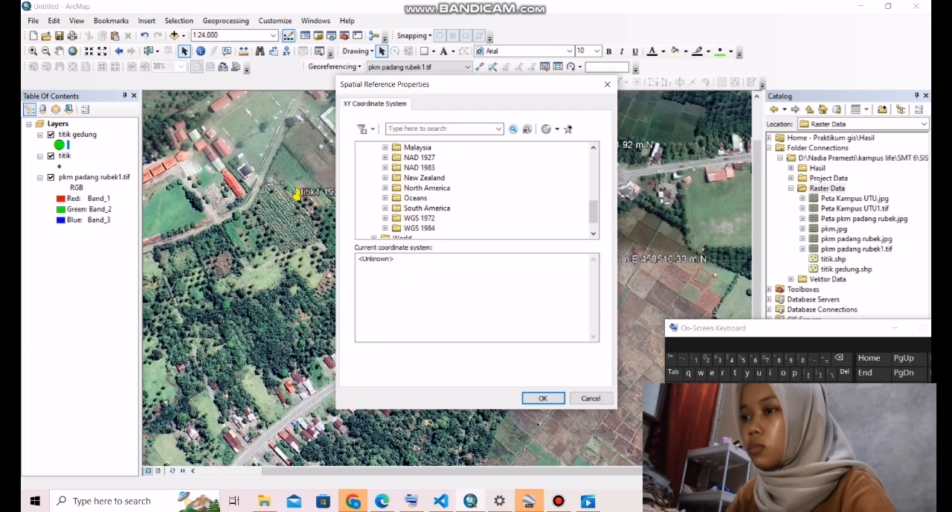
double_click(420, 229)
scroll(419, 229, down, 1)
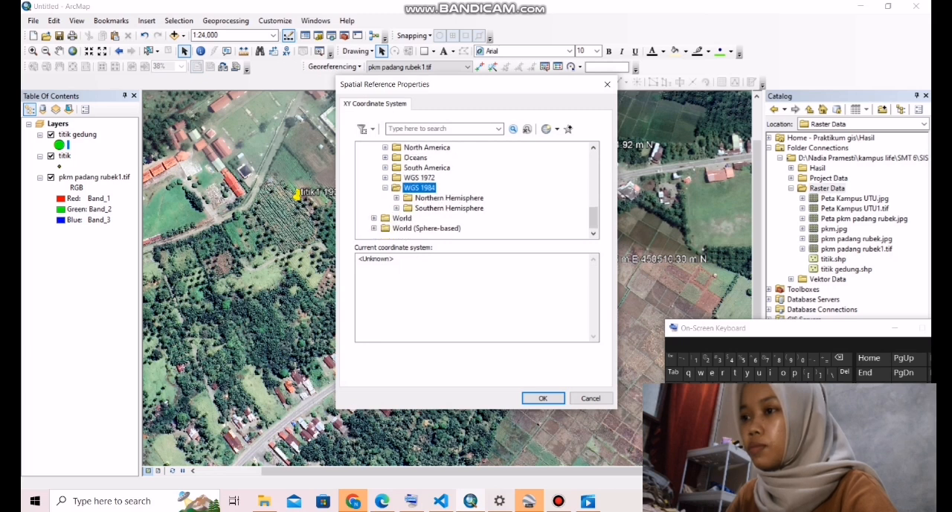
double_click(449, 198)
scroll(450, 197, down, 9)
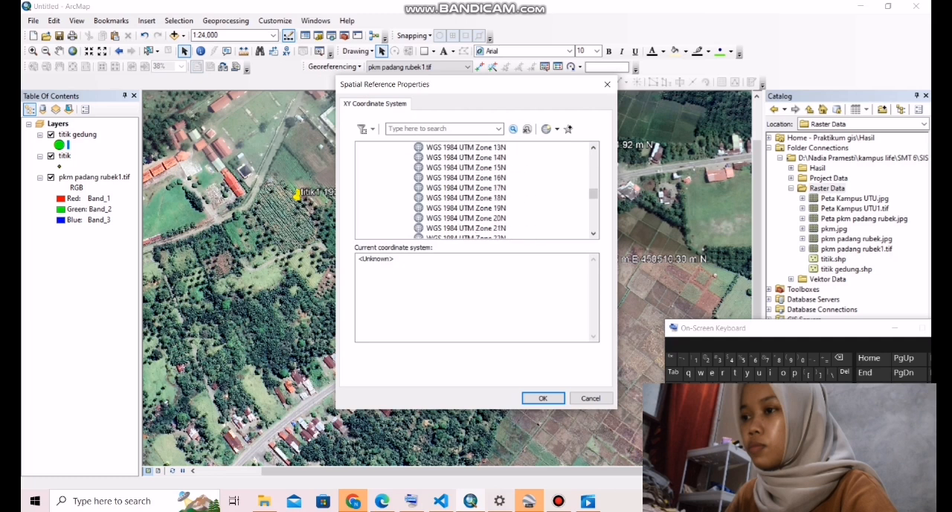
scroll(476, 190, down, 3)
scroll(476, 189, down, 2)
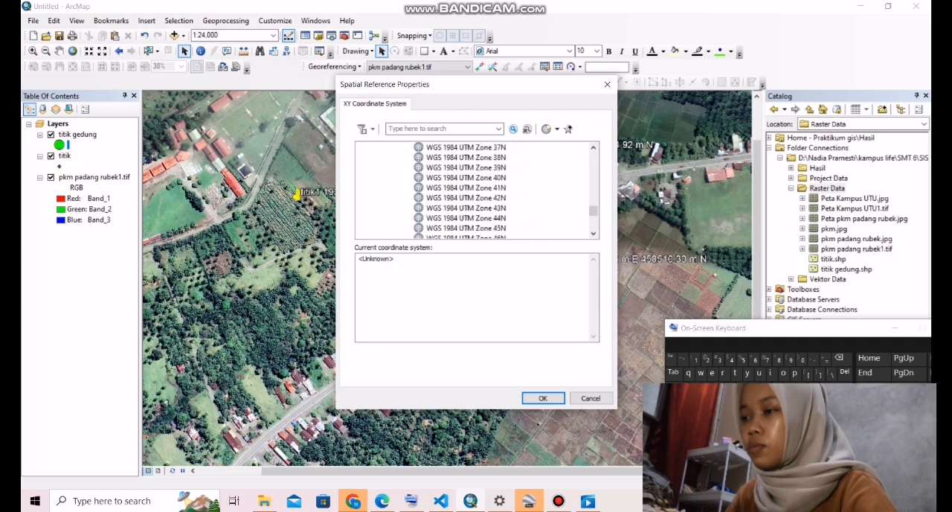
double_click(466, 218)
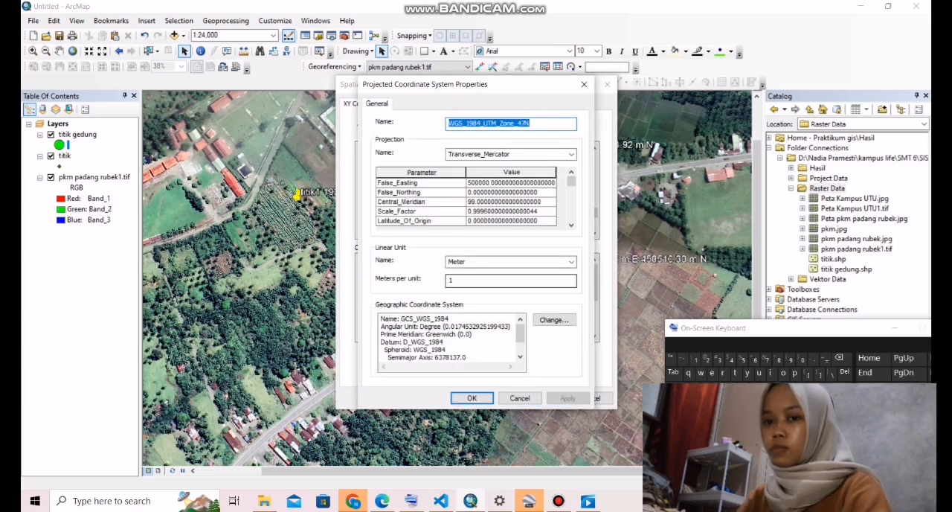
click(472, 398)
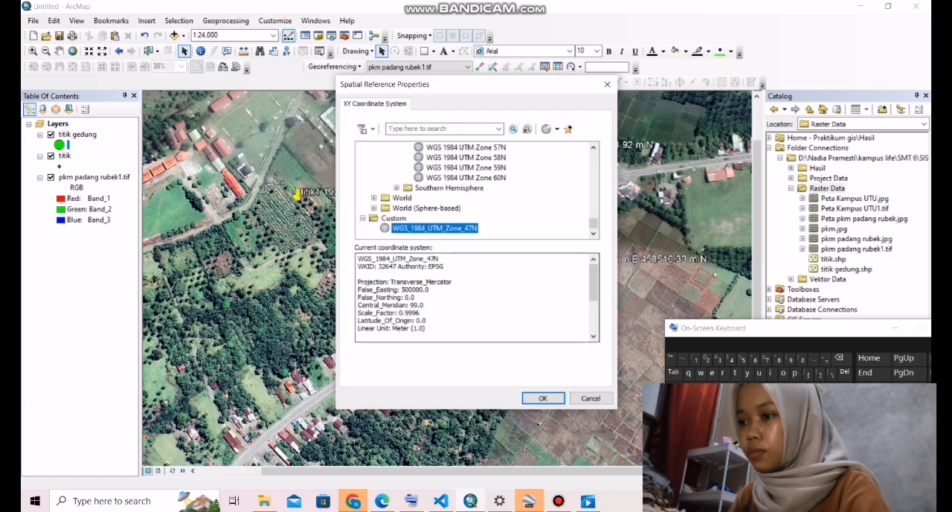
click(472, 394)
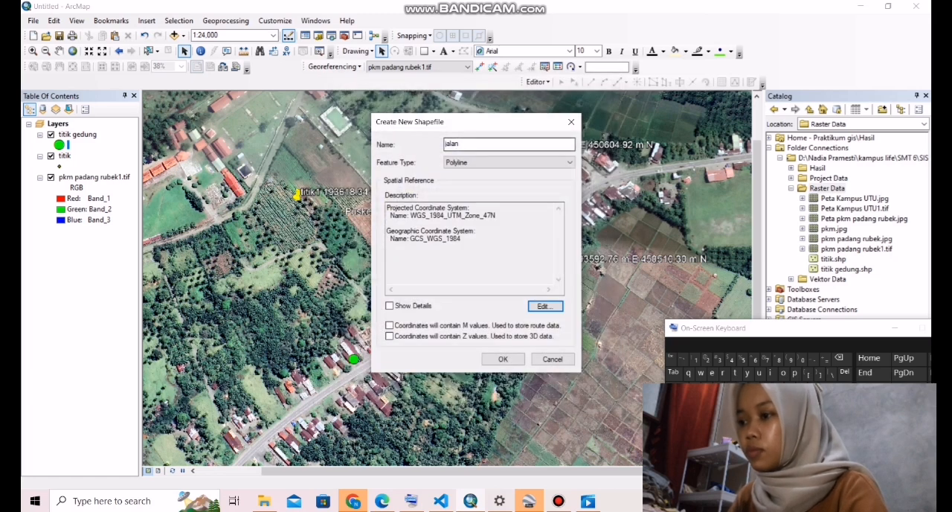
click(502, 359)
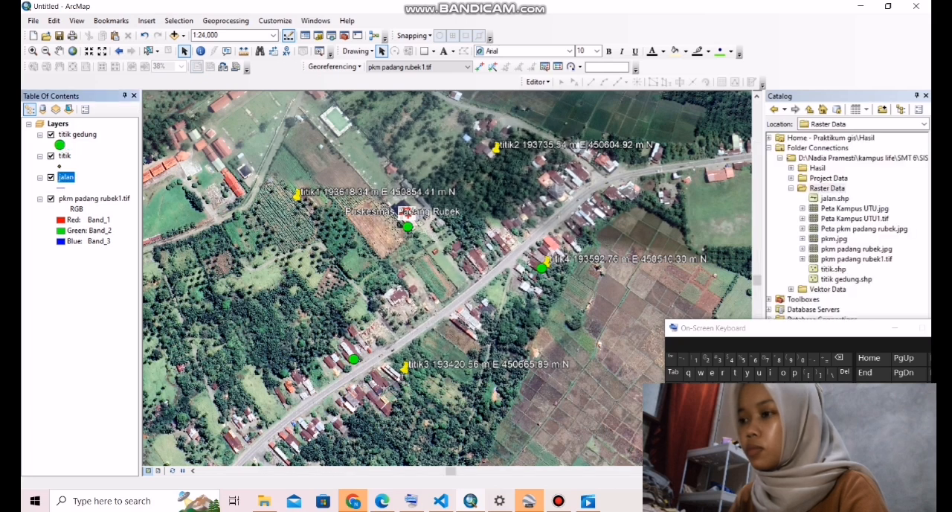
- Start an editing session and choose the jalan template with the Line tool for creating features
click(537, 82)
click(537, 82)
click(537, 82)
click(563, 95)
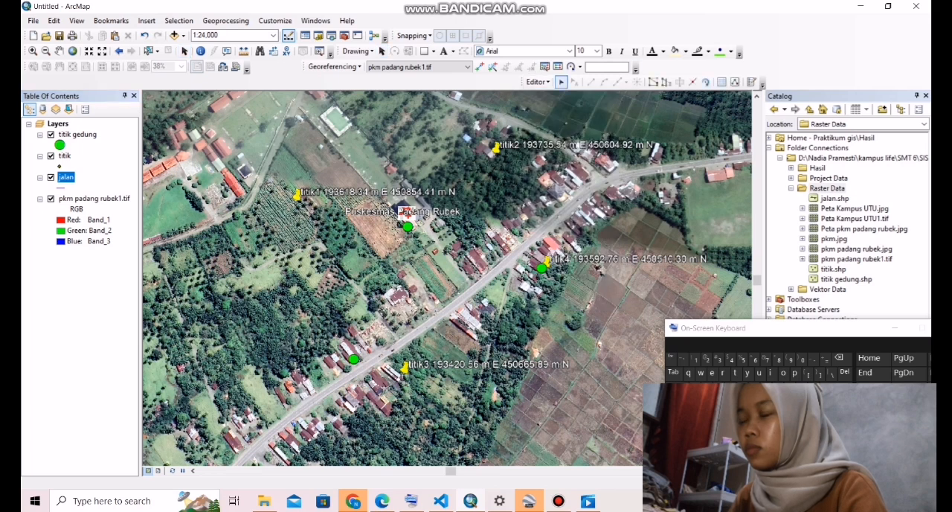
click(751, 82)
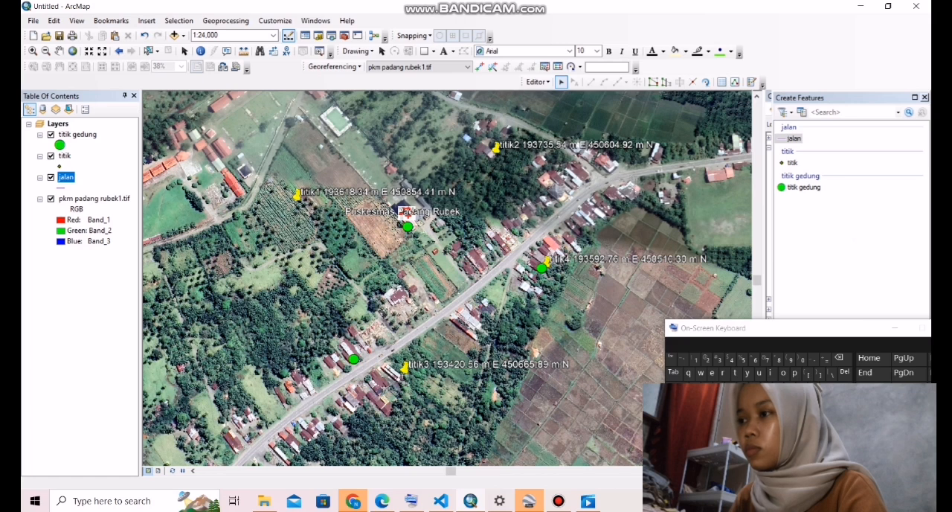
double_click(794, 139)
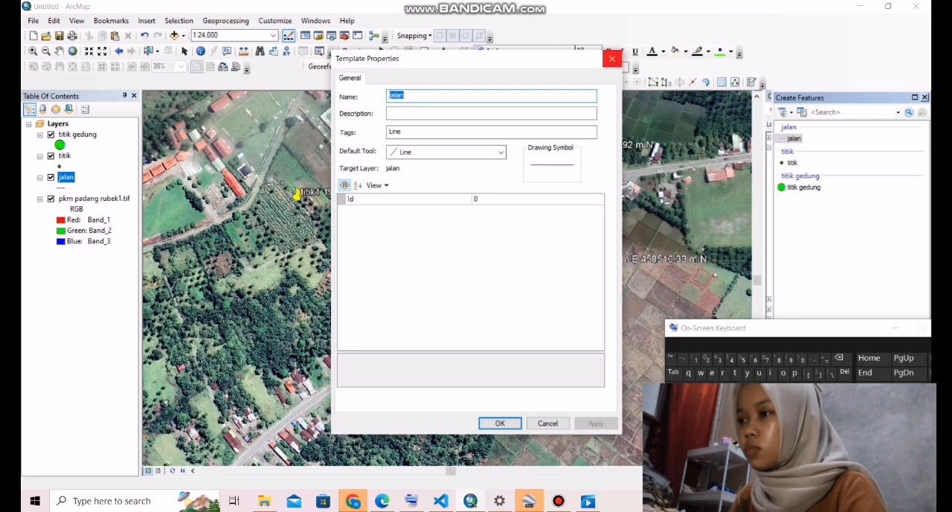
click(611, 59)
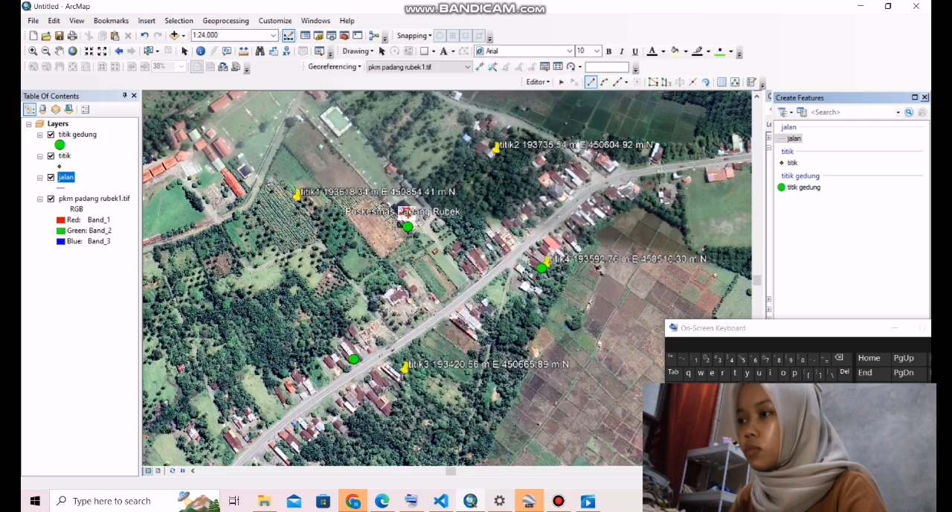
- Digitize the main road as one jalan line, from the bend southeast of titik2 past titik4 and titik3 to the image's southwestern edge
click(630, 174)
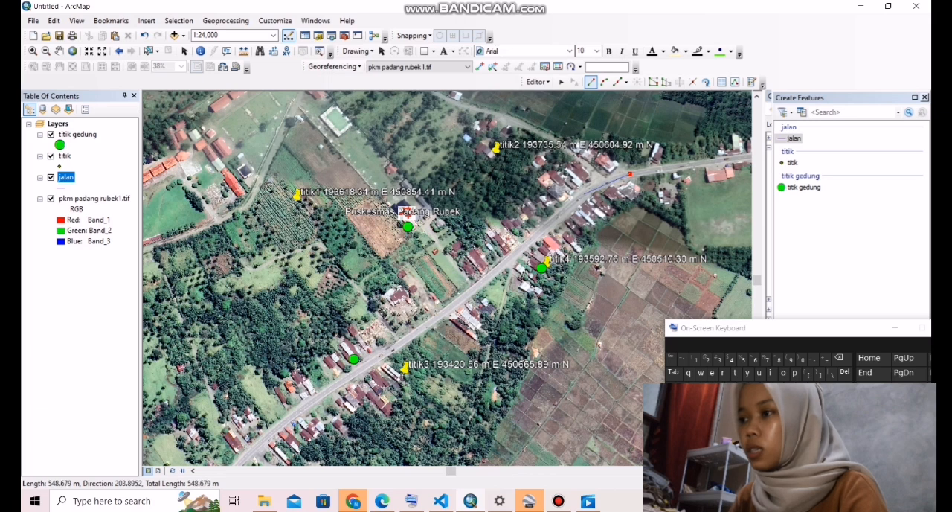
click(581, 194)
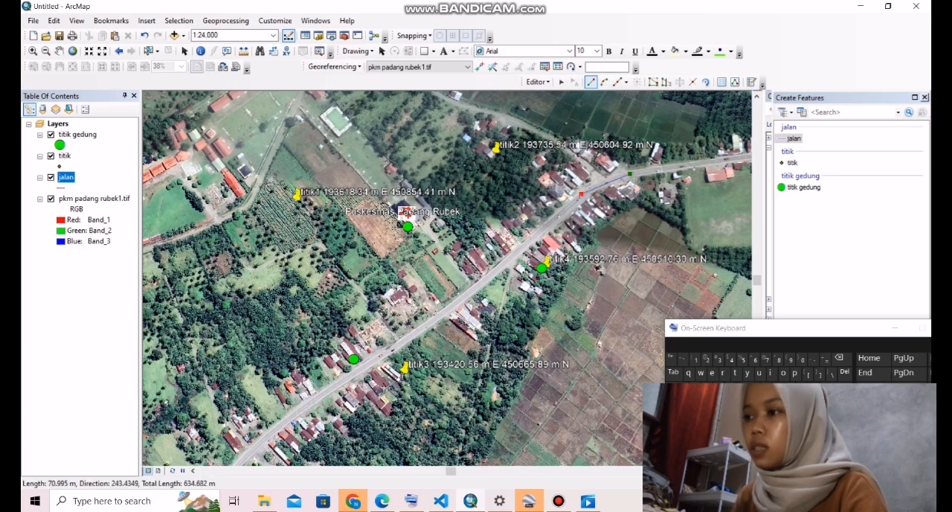
click(529, 241)
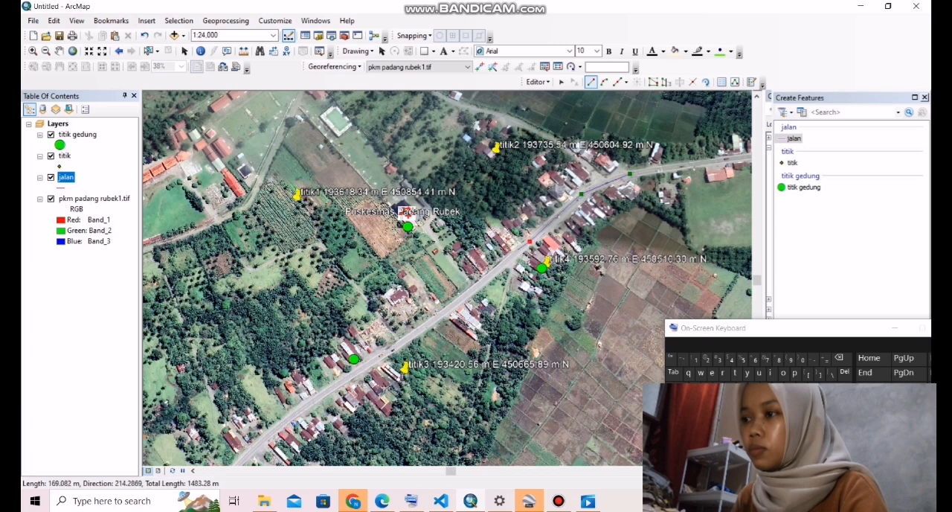
click(478, 284)
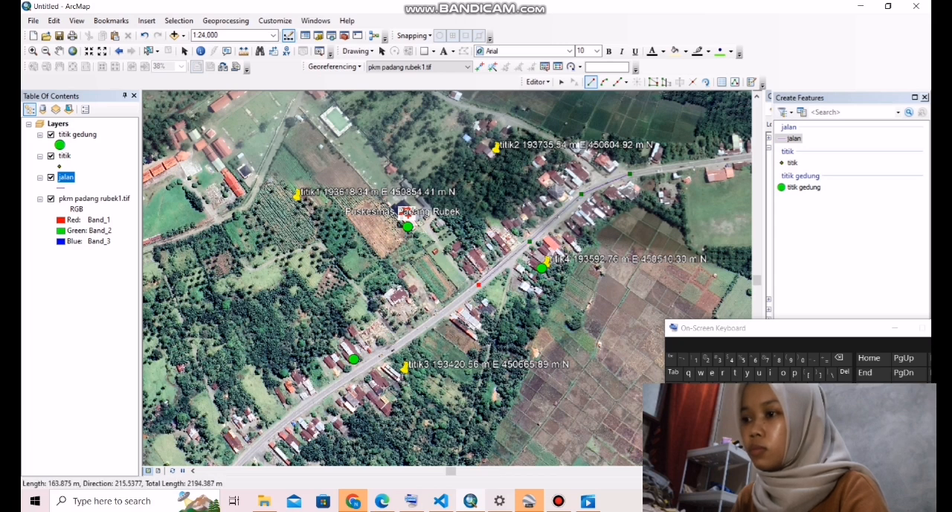
click(417, 331)
click(355, 373)
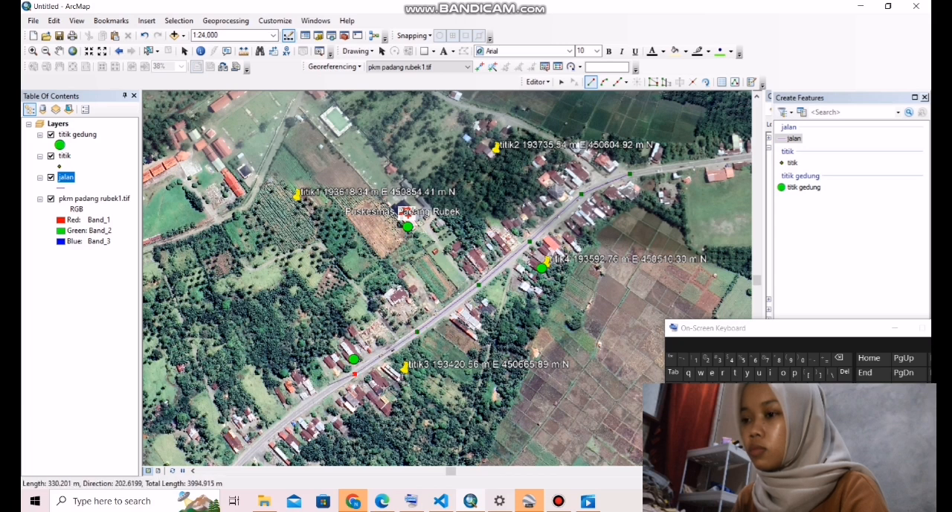
click(294, 414)
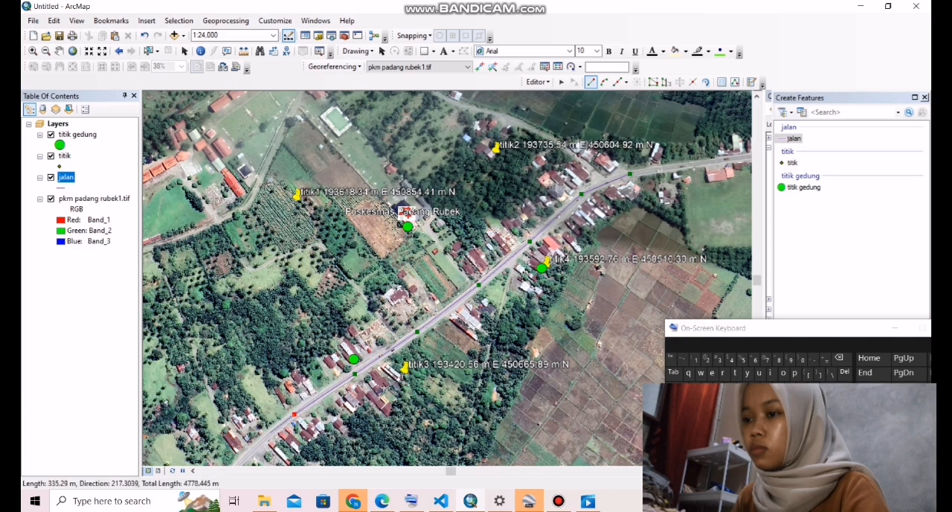
click(241, 461)
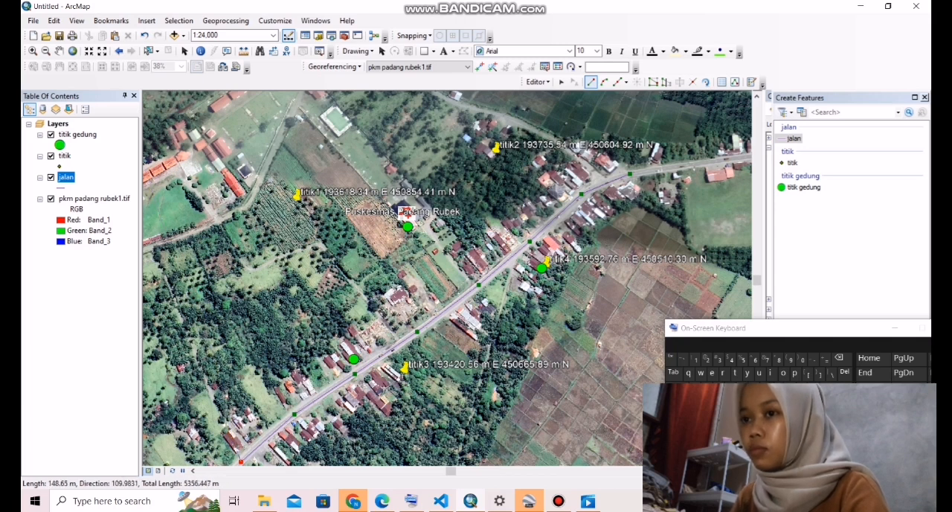
double_click(241, 461)
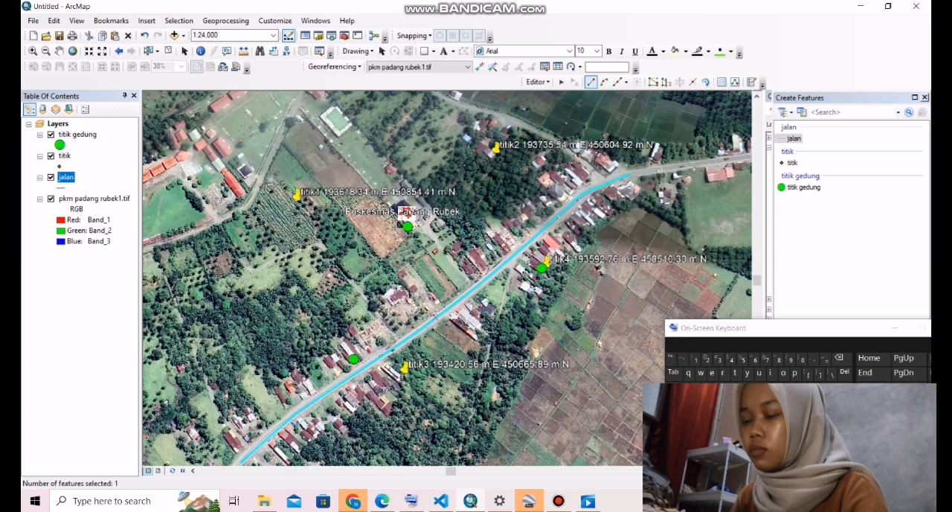
- Symbolize the jalan layer with the Highway line style
click(65, 187)
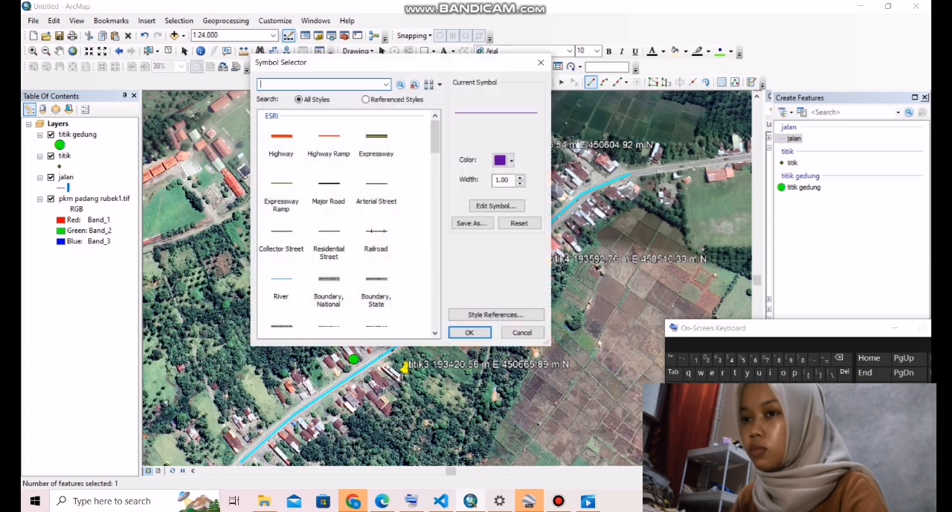
click(281, 143)
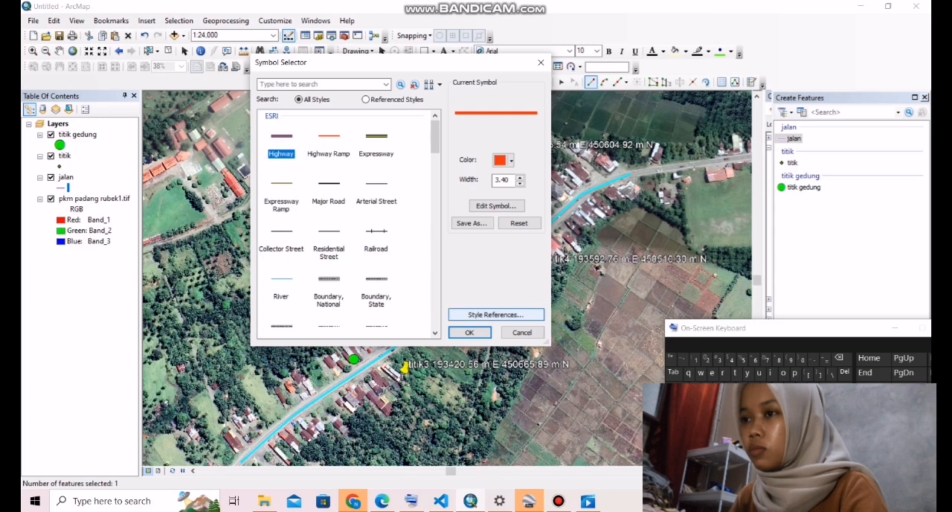
click(470, 332)
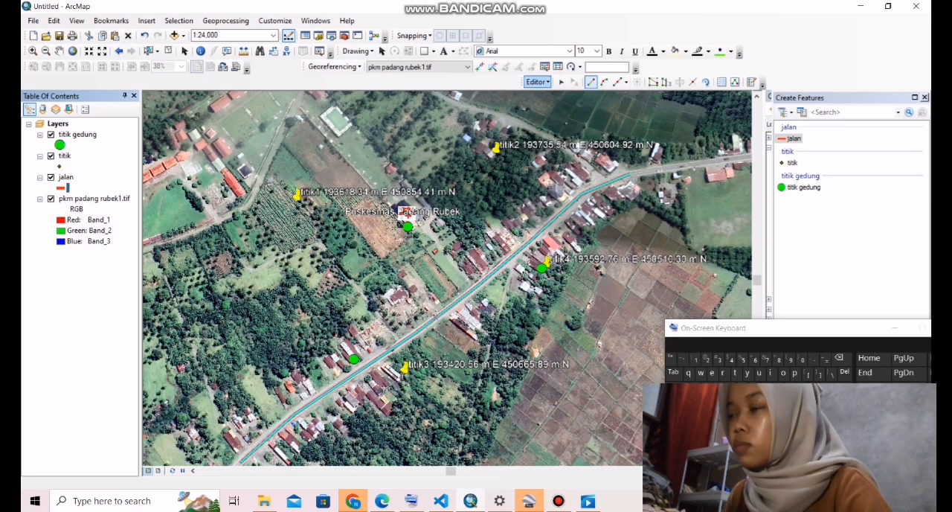
- Stop the editing session and save the edits to the jalan road line
click(537, 82)
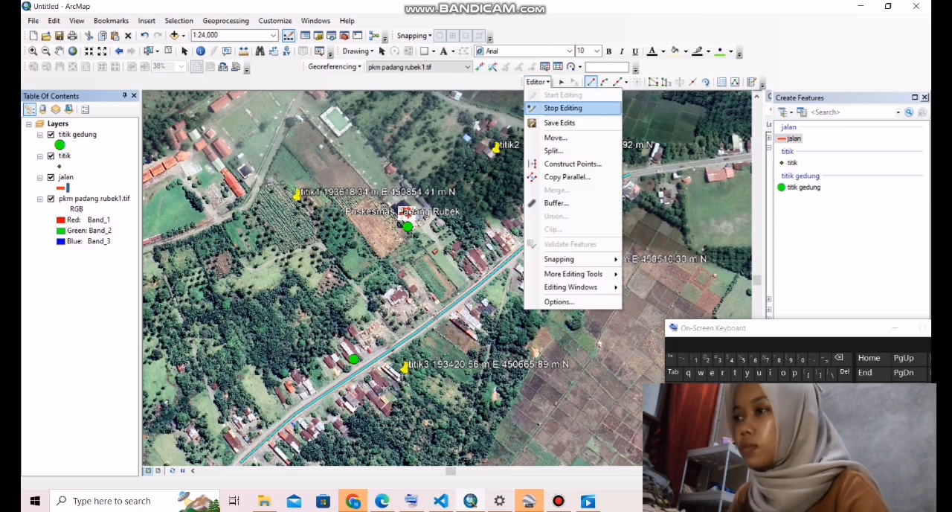
click(563, 108)
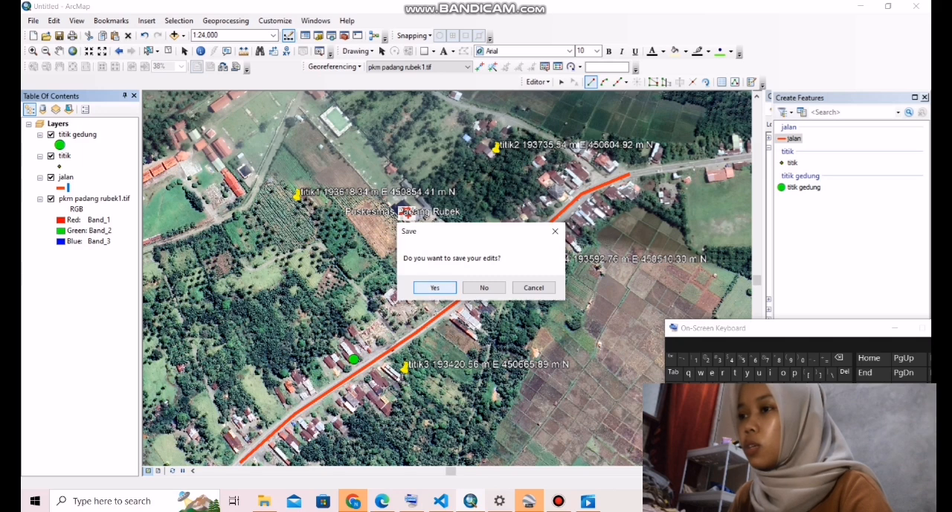
key(Return)
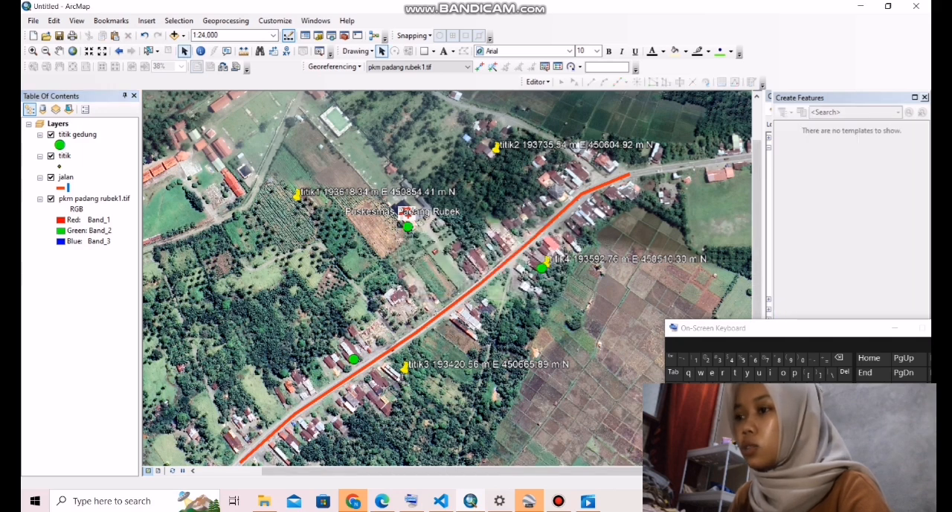
- Start creating a new shapefile in the Raster Data folder
scroll(409, 219, up, 3)
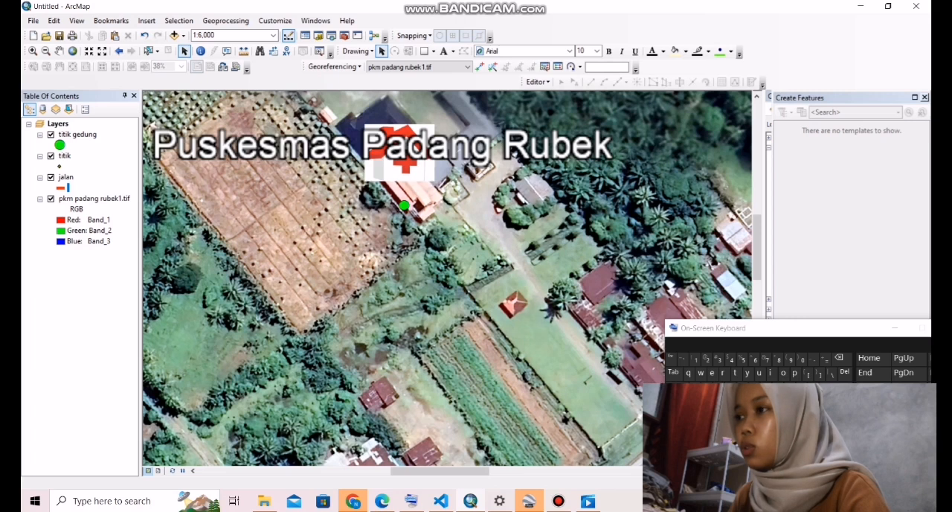
click(924, 98)
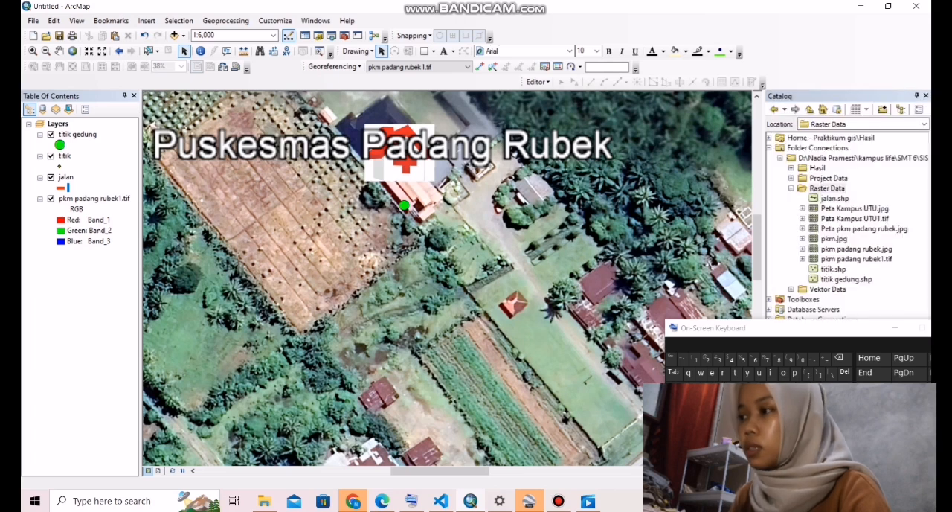
right_click(817, 188)
mouse_move(855, 261)
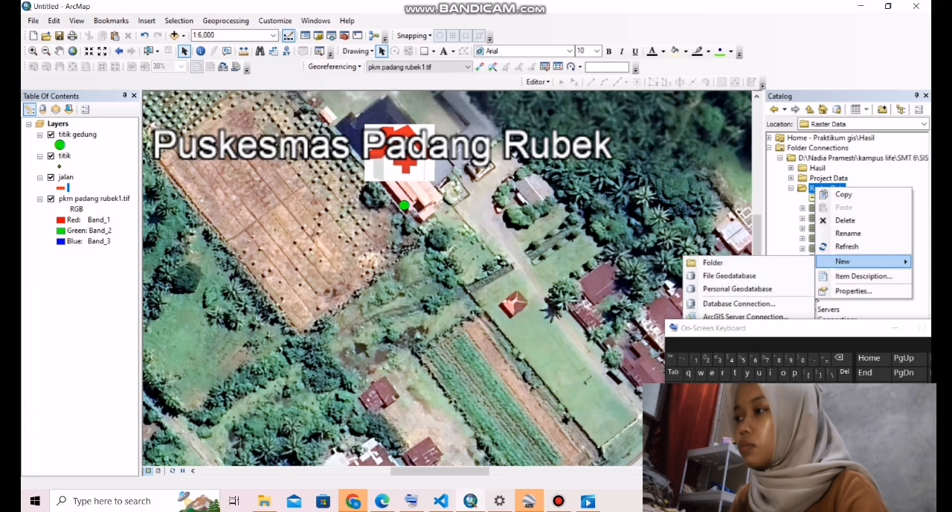
click(895, 328)
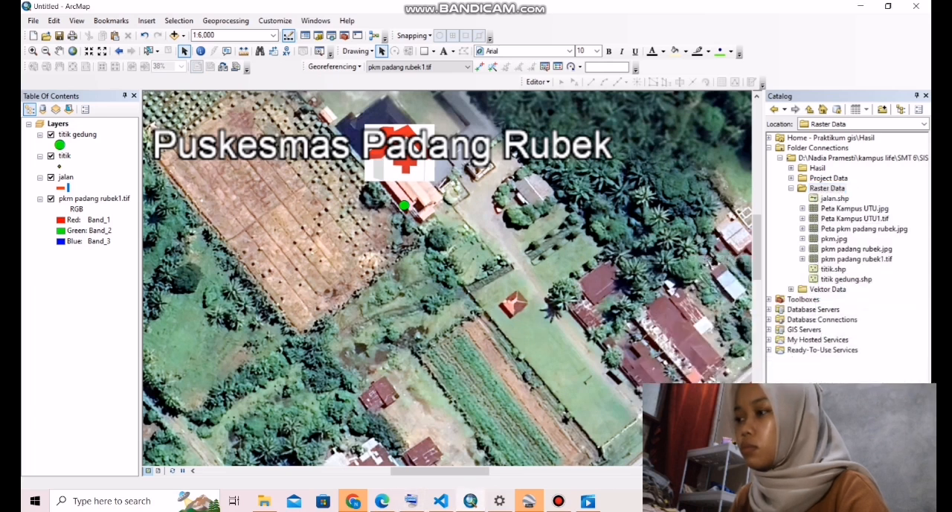
right_click(819, 189)
mouse_move(855, 261)
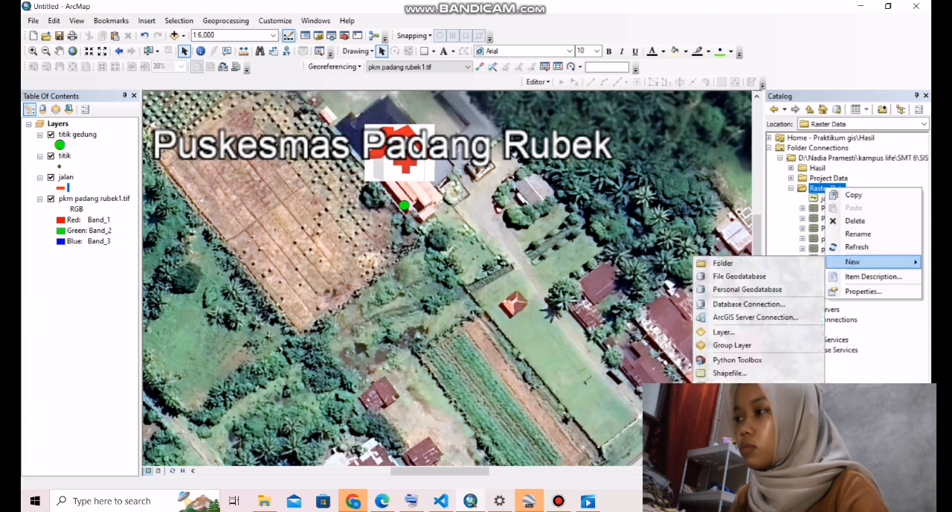
click(729, 372)
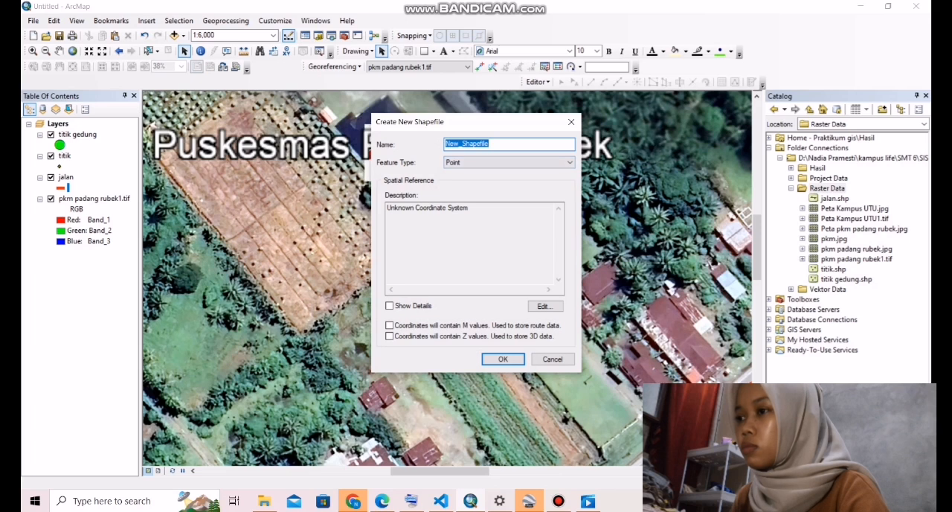
- Name the new shapefile polygon gedung and set its feature type to Polygon
click(411, 501)
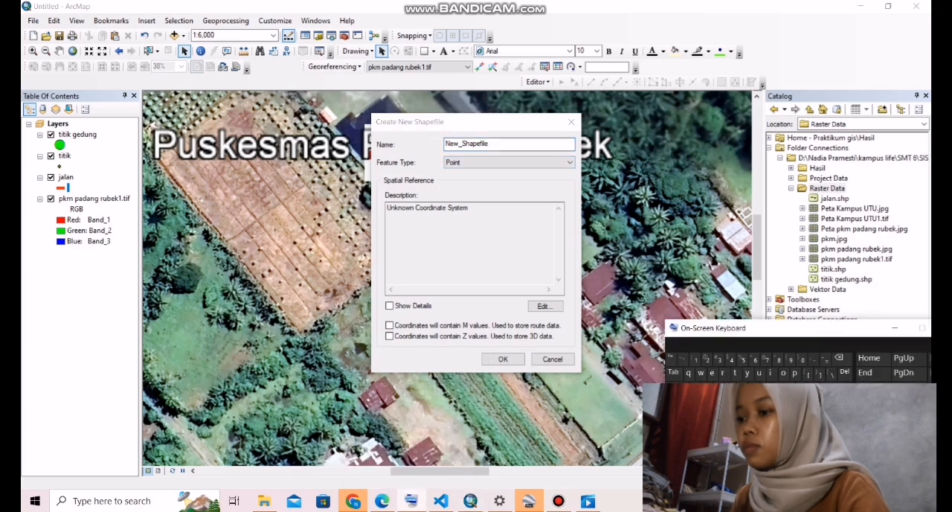
click(497, 144)
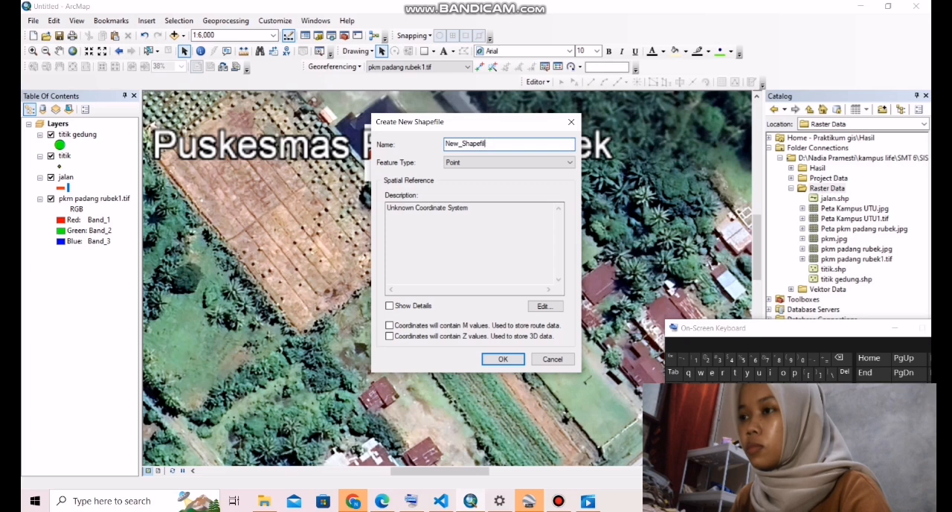
key(BackSpace)
key(BackSpace)
key(BackSpace)
key(BackSpace)
text(po)
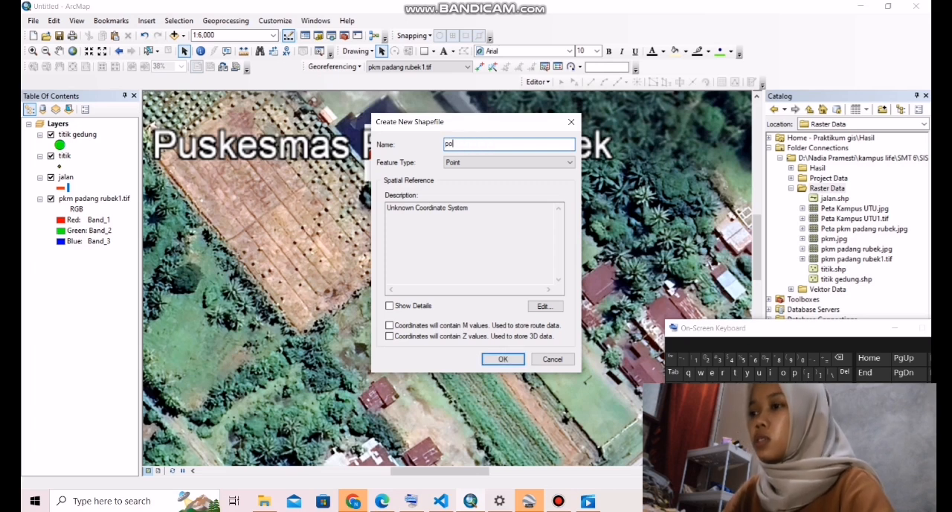
click(770, 373)
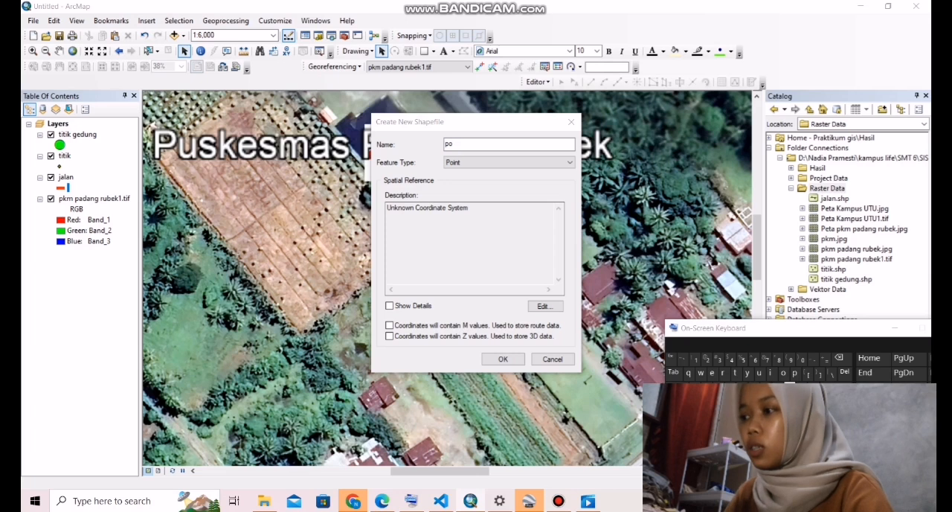
click(790, 387)
click(494, 144)
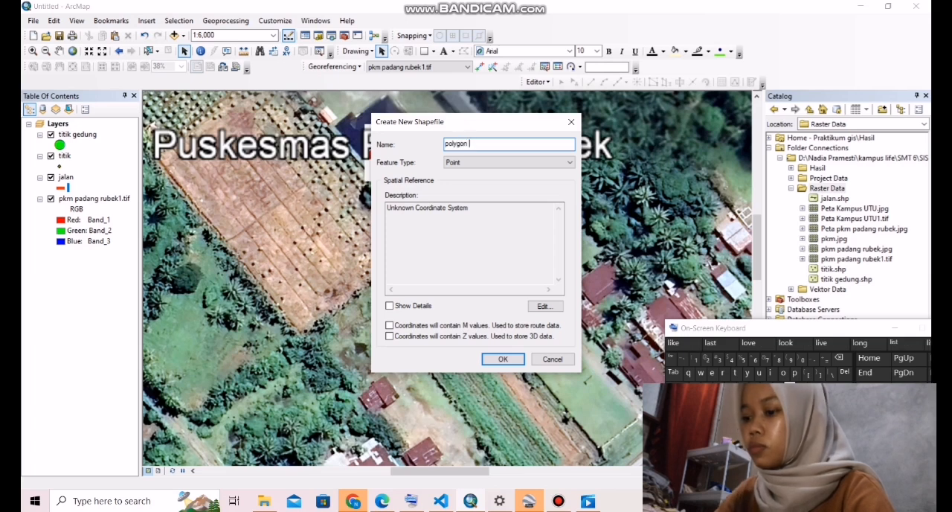
text(lygon ge)
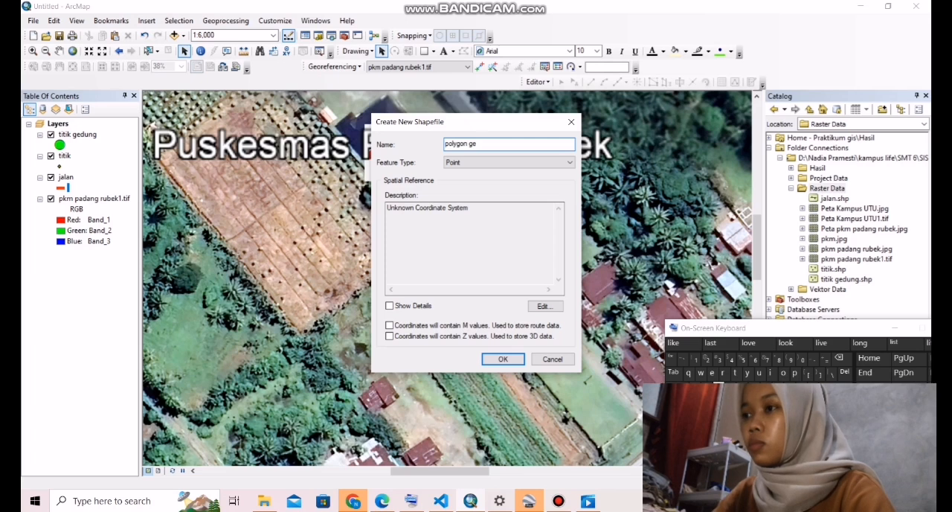
text(dung)
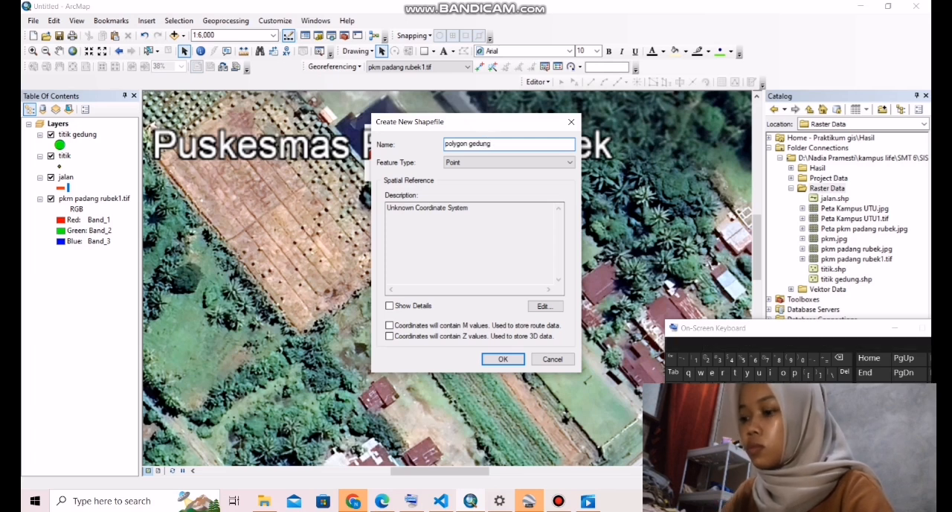
click(510, 162)
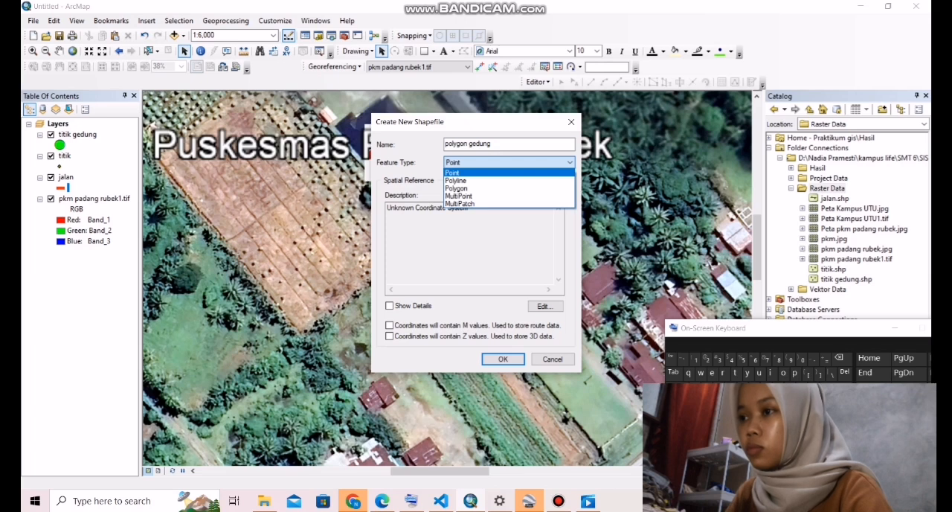
click(457, 188)
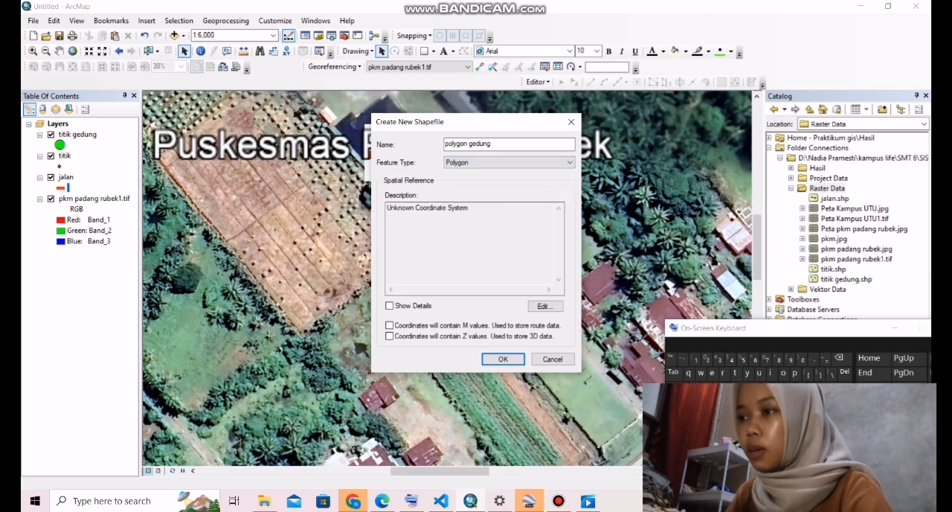
- Assign the projected coordinate system WGS 1984 UTM Zone 47N to the polygon gedung shapefile and create it
click(545, 306)
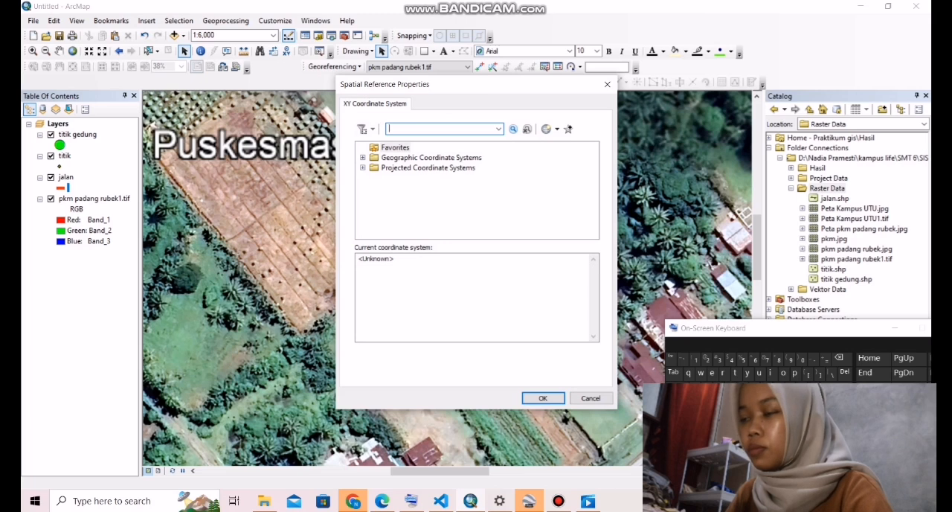
double_click(427, 168)
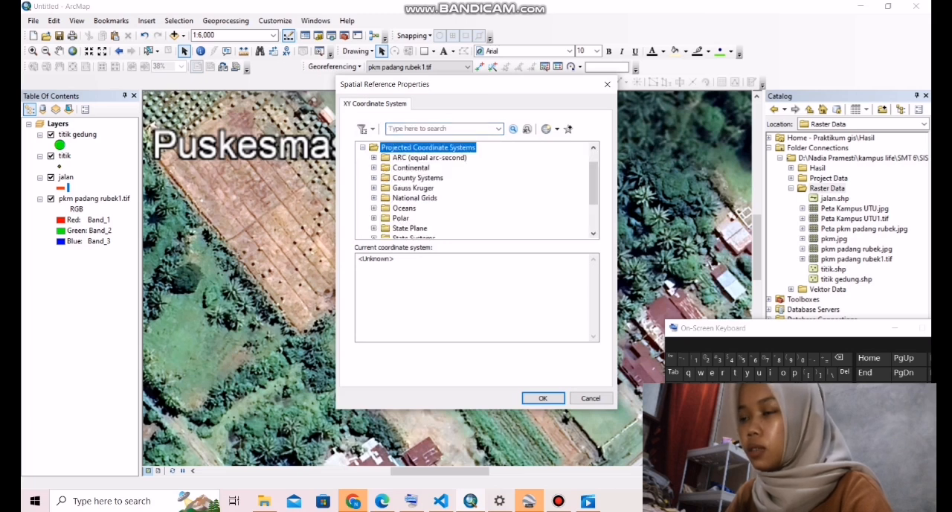
scroll(477, 189, down, 2)
double_click(400, 208)
scroll(476, 190, down, 2)
double_click(420, 209)
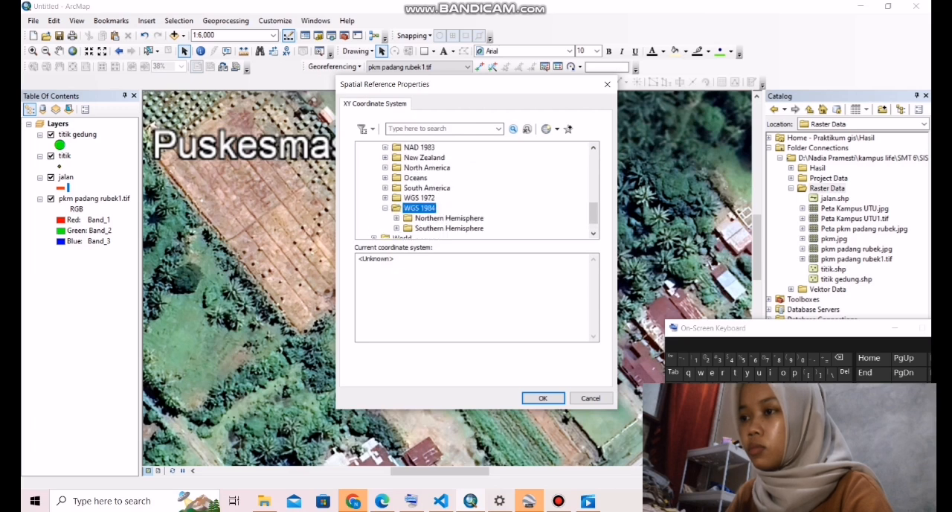
scroll(476, 190, down, 1)
double_click(450, 198)
scroll(476, 189, down, 4)
scroll(477, 190, down, 13)
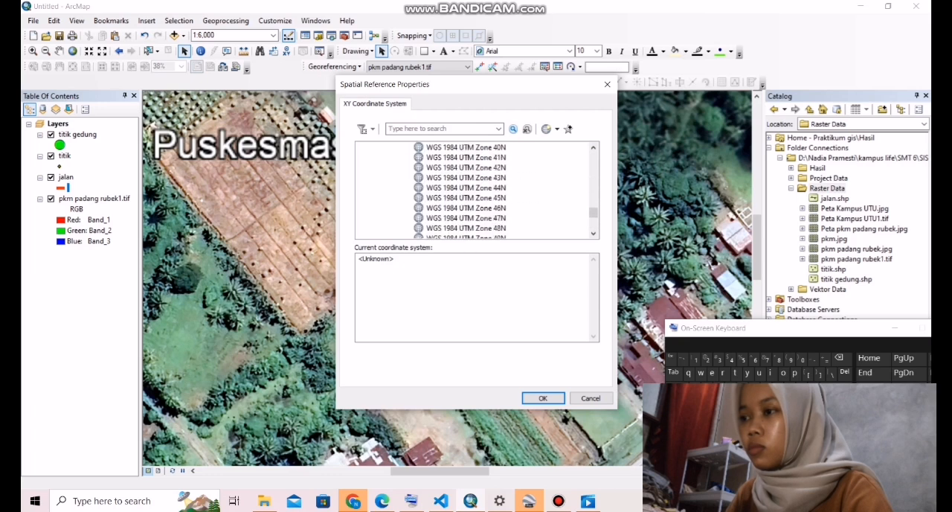
click(465, 158)
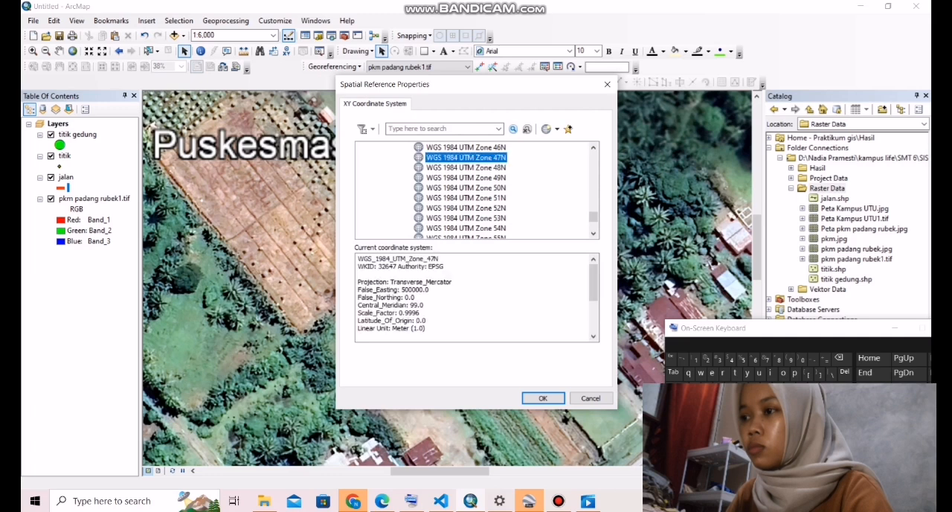
click(543, 398)
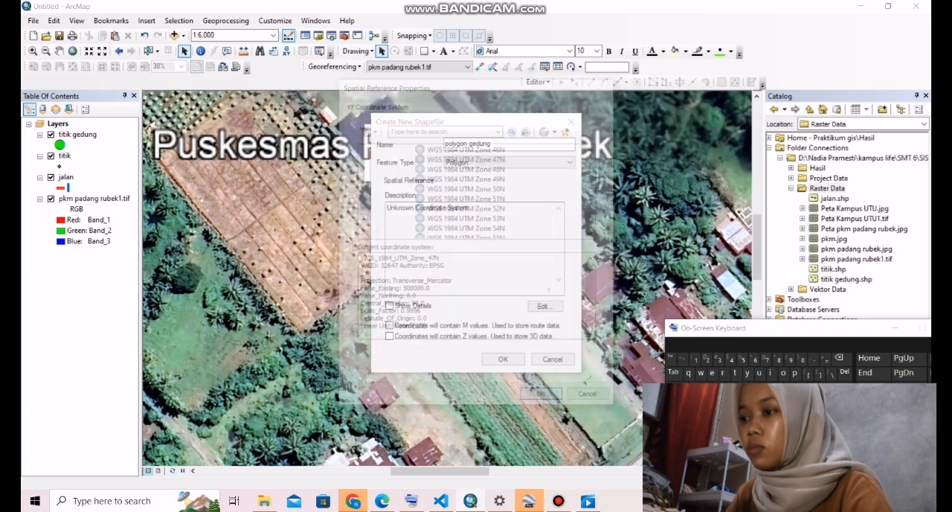
click(503, 359)
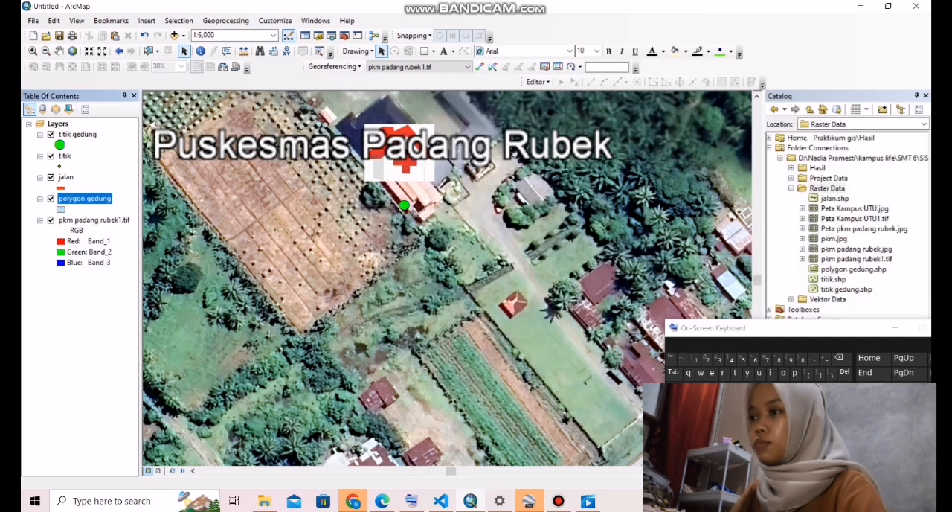
- Start an editing session and choose the polygon gedung template for creating features
click(538, 82)
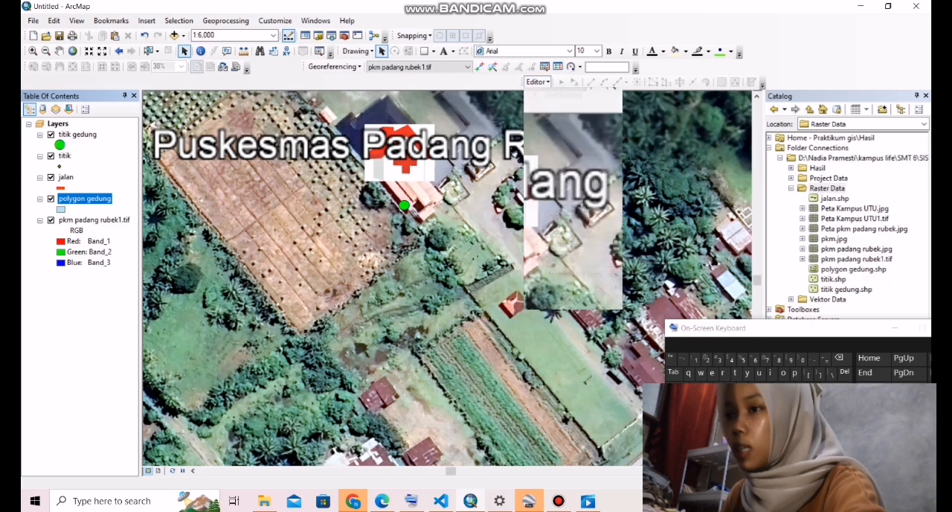
click(563, 95)
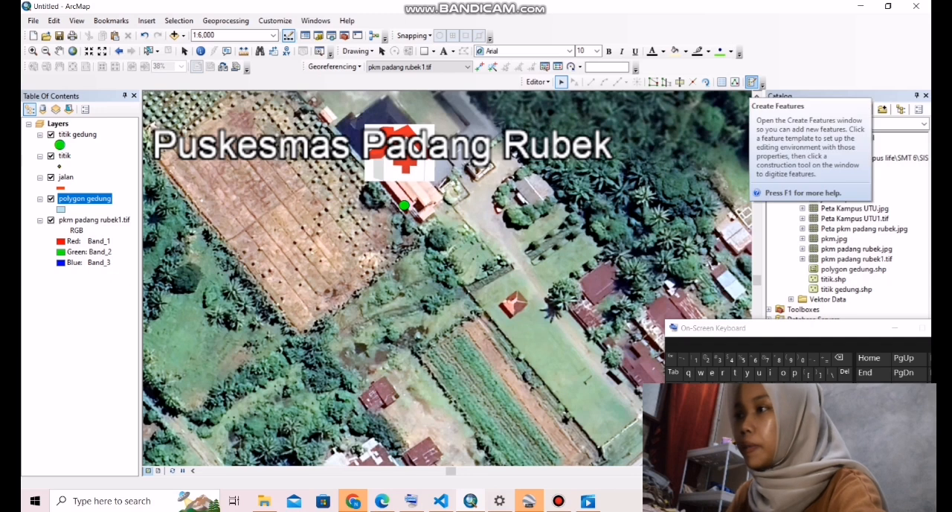
click(751, 82)
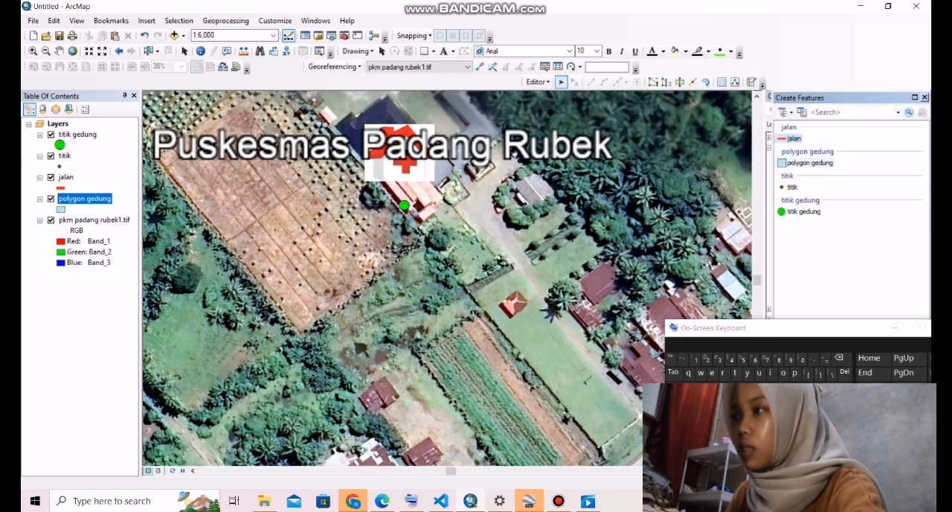
click(810, 163)
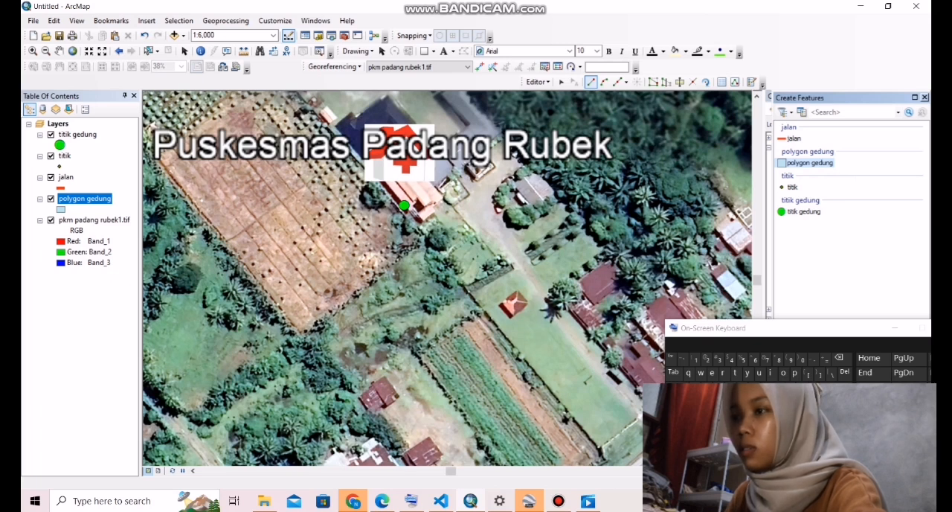
- Digitize a four-corner building polygon with a perimeter of about 557 m over the Puskesmas Padang Rubek building roof
click(368, 169)
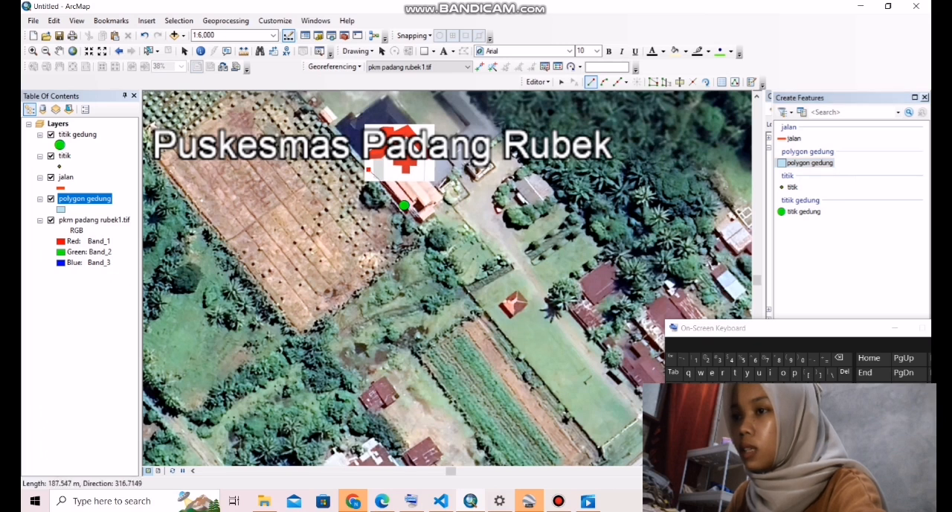
click(419, 213)
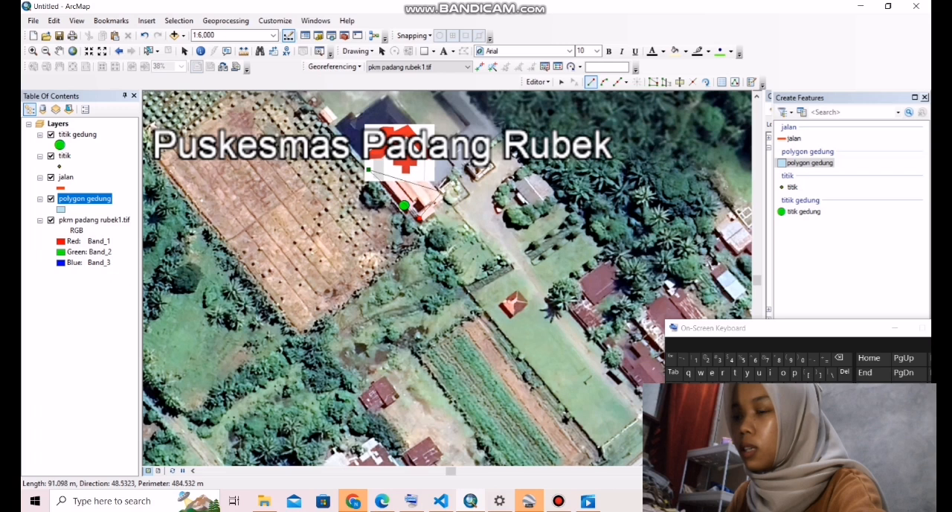
click(442, 192)
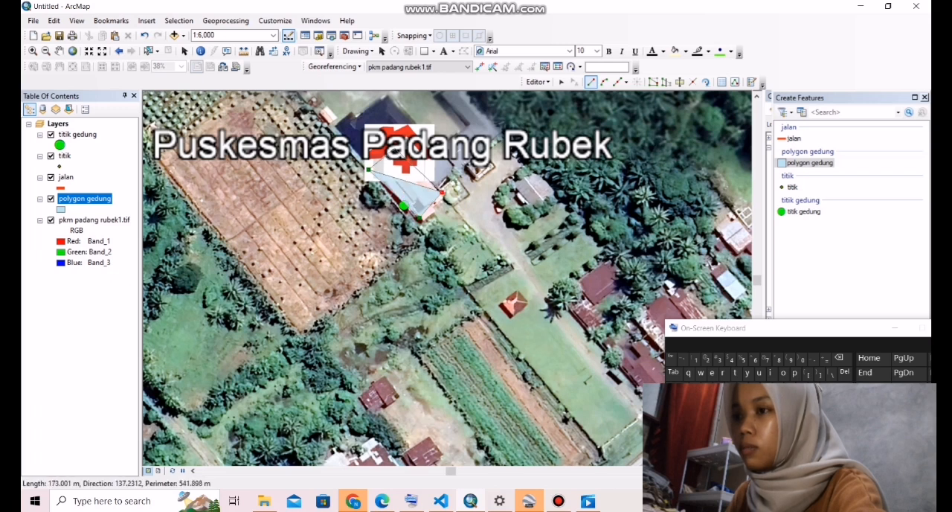
click(394, 148)
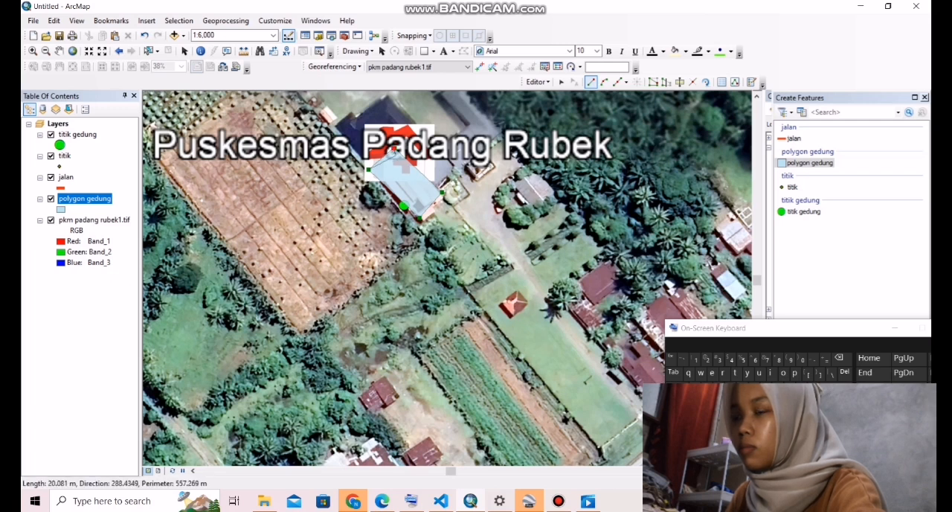
double_click(394, 148)
- Close the Create Features window and review the digitized building points, road and building polygon across the map
scroll(437, 265, down, 2)
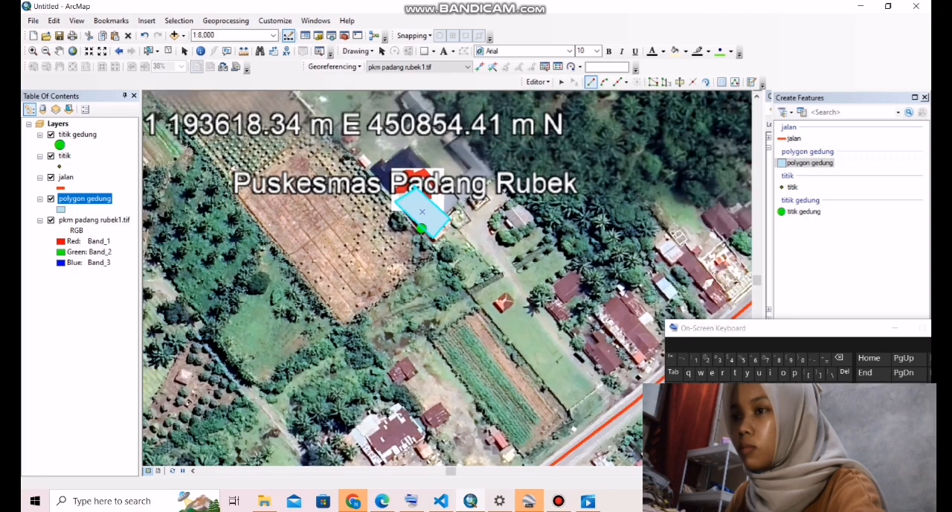
scroll(437, 265, down, 2)
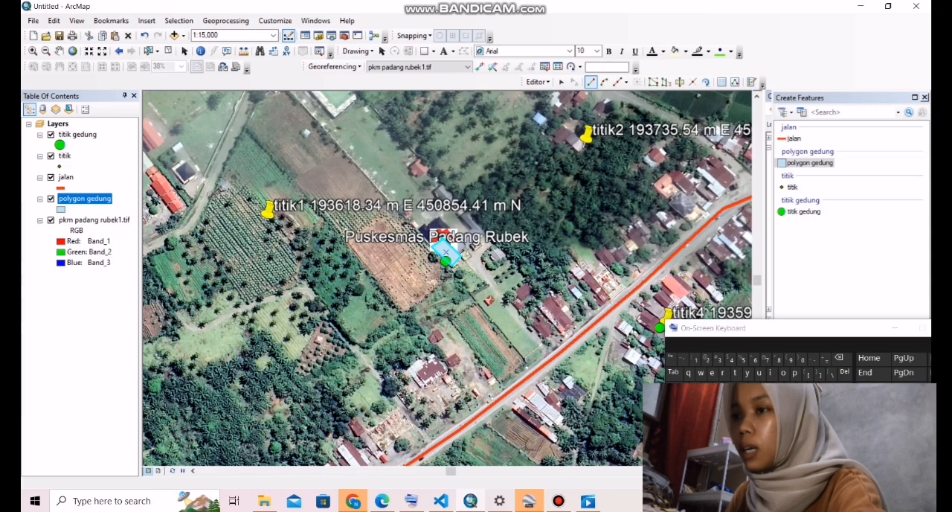
scroll(463, 276, down, 2)
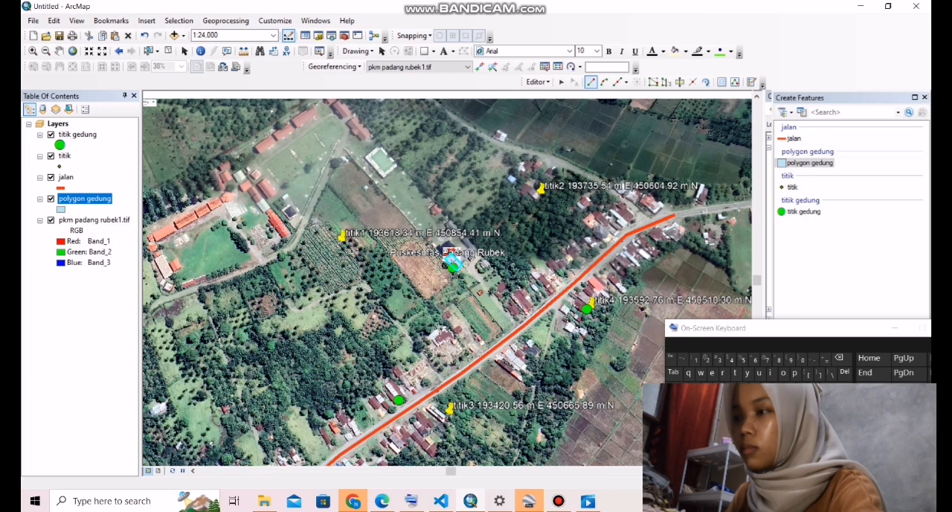
click(925, 97)
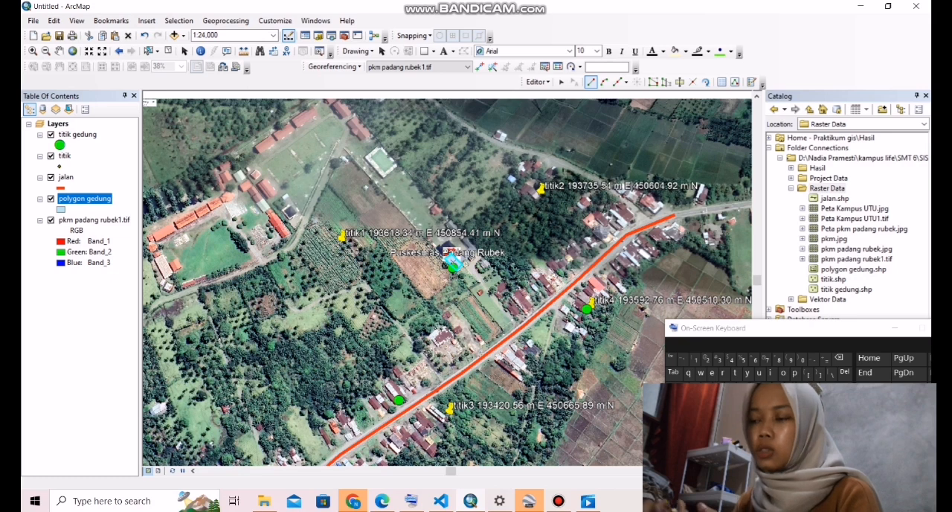
scroll(506, 302, up, 3)
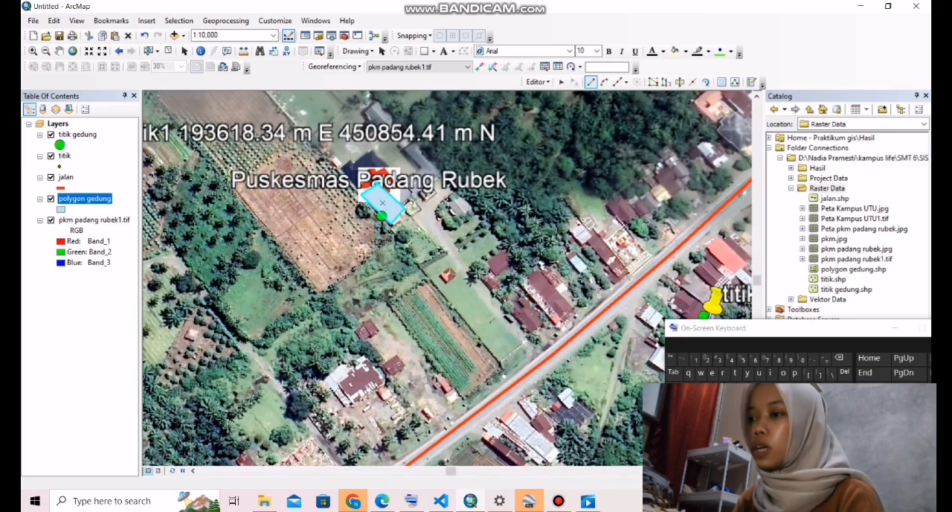
scroll(476, 316, down, 2)
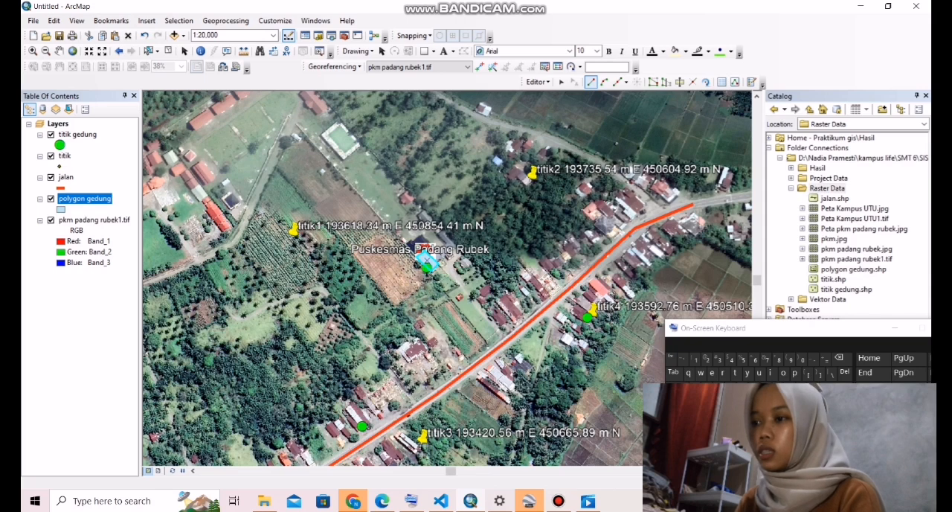